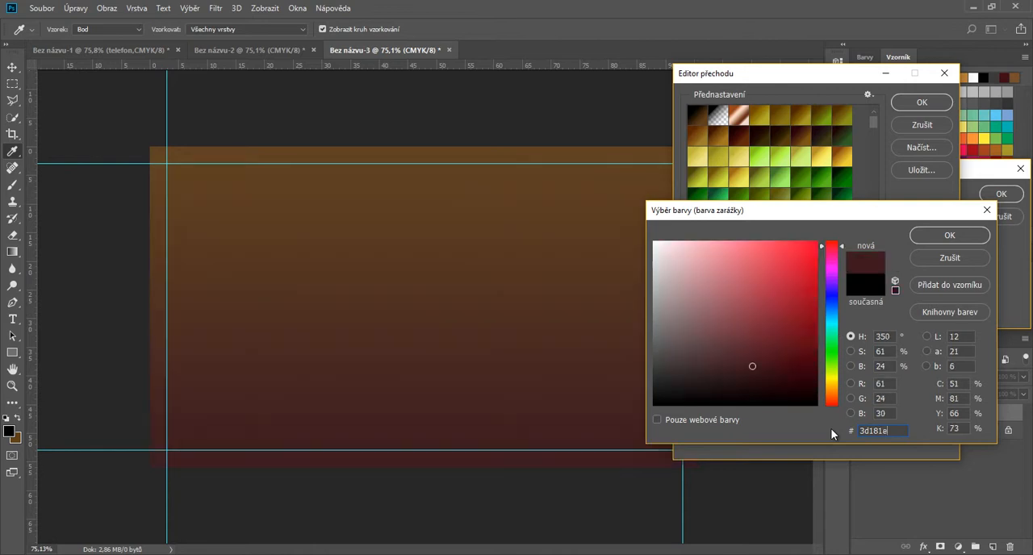
Step: Set the gradient fill's start stop to 3d181e and its end stop to 690f23, and accept the gradient
left_click(937, 235)
left_click(941, 381)
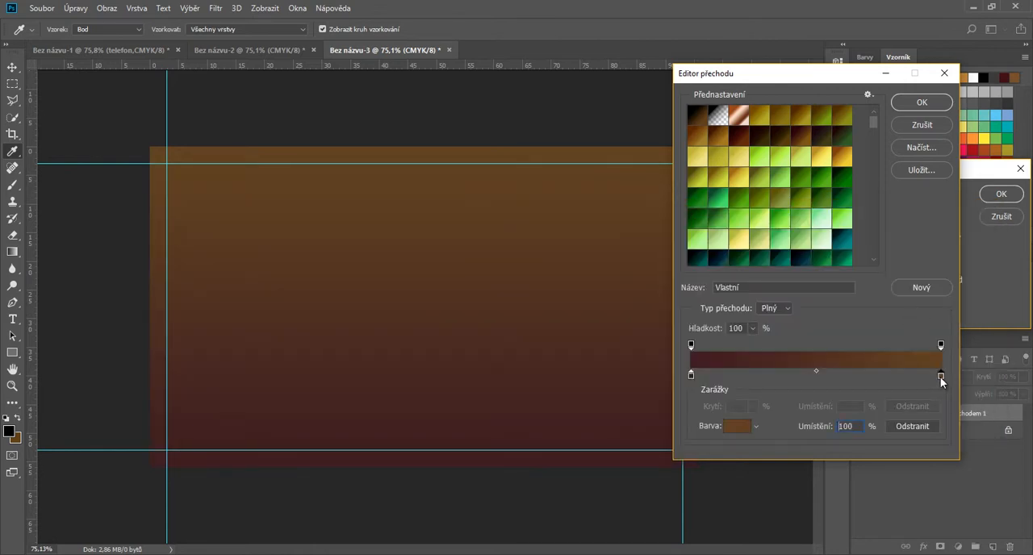
left_click(725, 430)
left_click(882, 430)
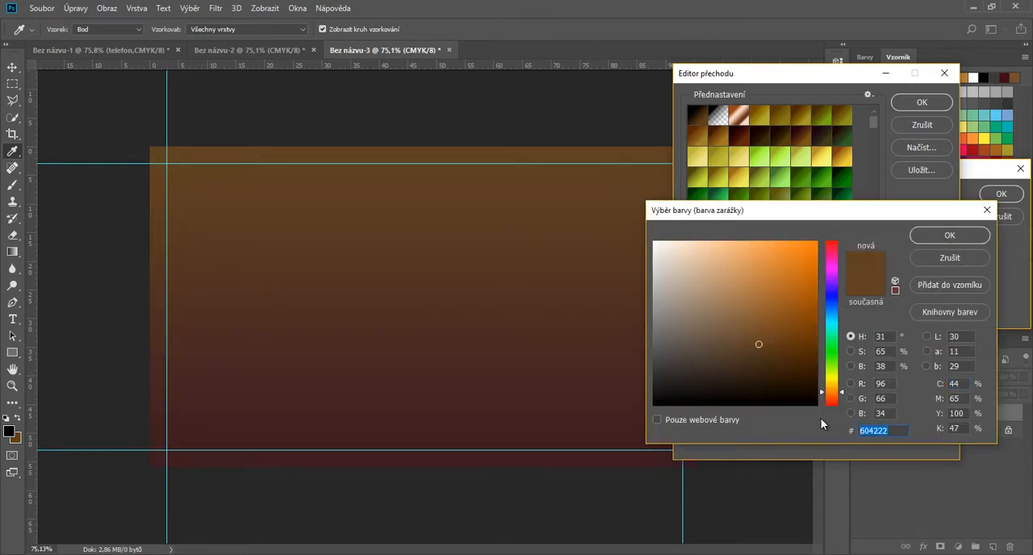
type("690")
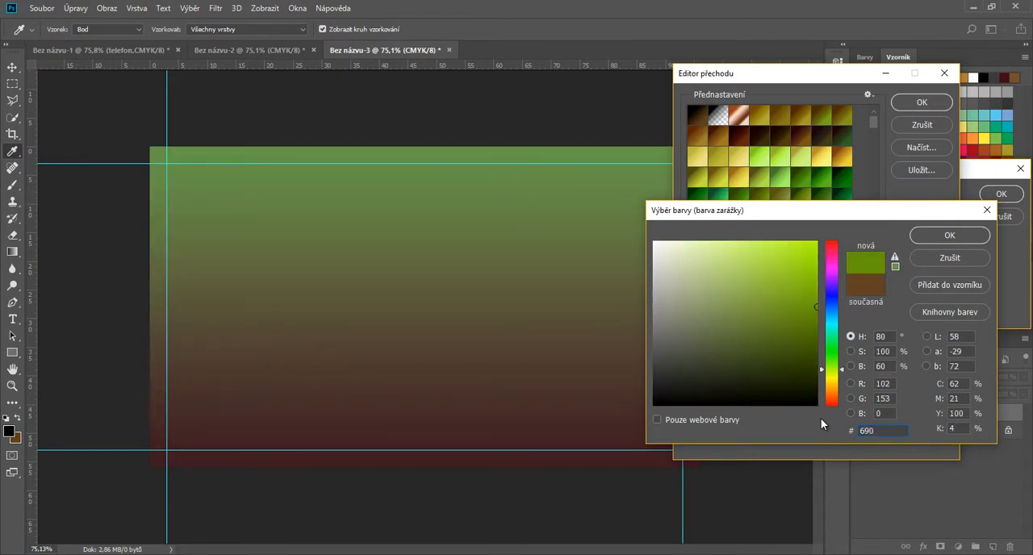
type("f23")
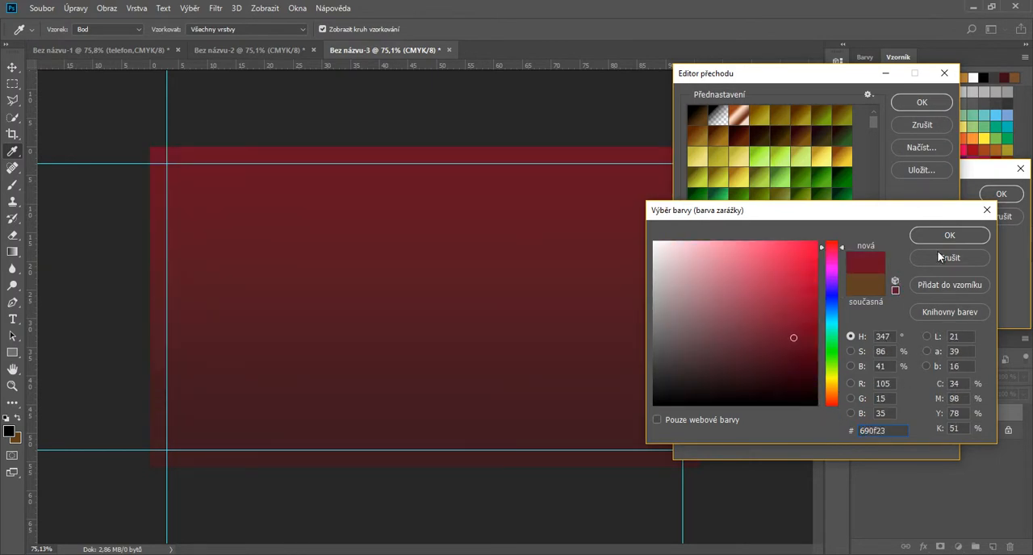
left_click(949, 235)
left_click(921, 103)
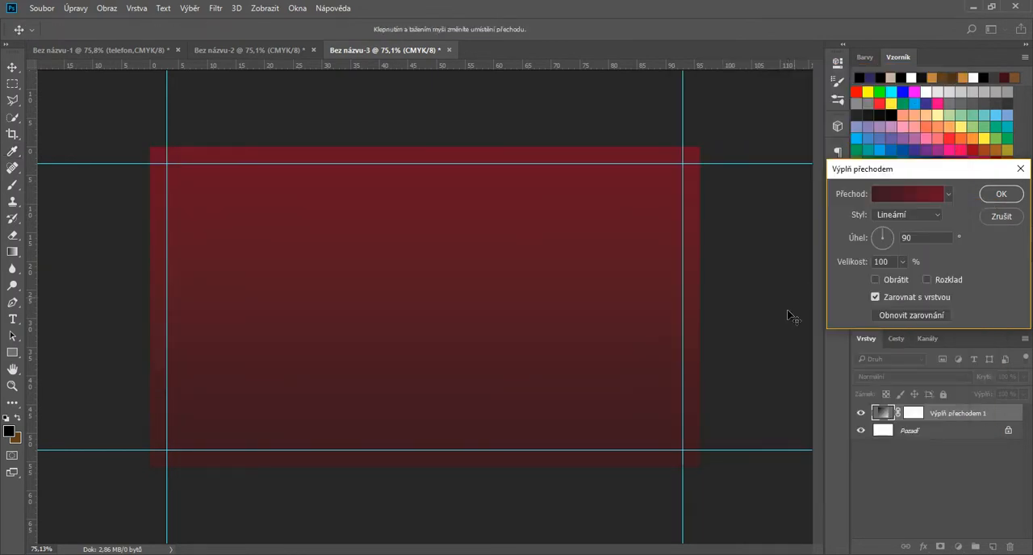
Step: Rotate the gradient fill's angle so it runs diagonally from bright red at the canvas's upper left, and apply the fill
left_click(877, 238)
left_click_drag(874, 232, 880, 235)
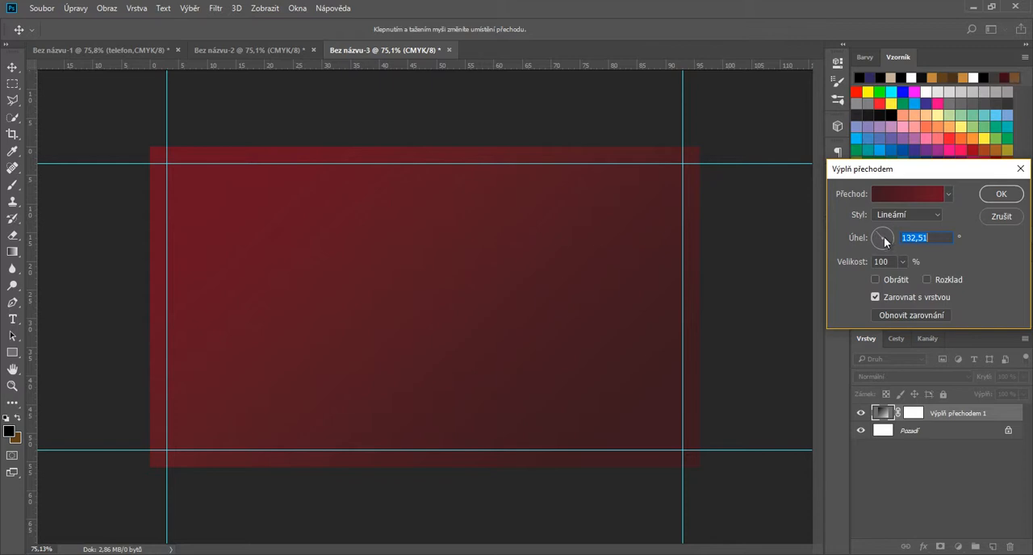
left_click_drag(884, 241, 877, 237)
left_click(999, 196)
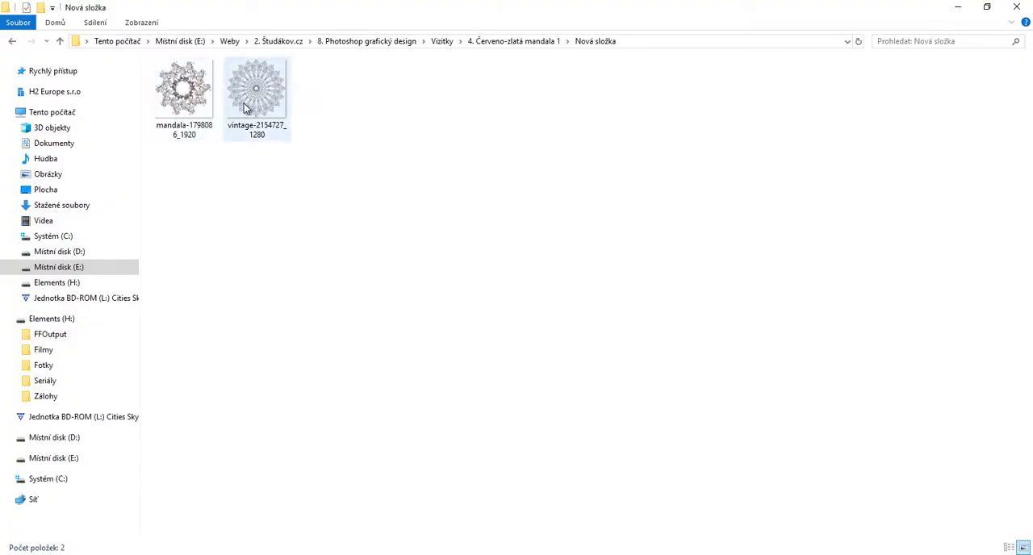
Step: Place the vintage-2154727_1280 ornament, scale it to about 15.9%, and position it partly beyond the card's left edge
left_click_drag(244, 106, 274, 315)
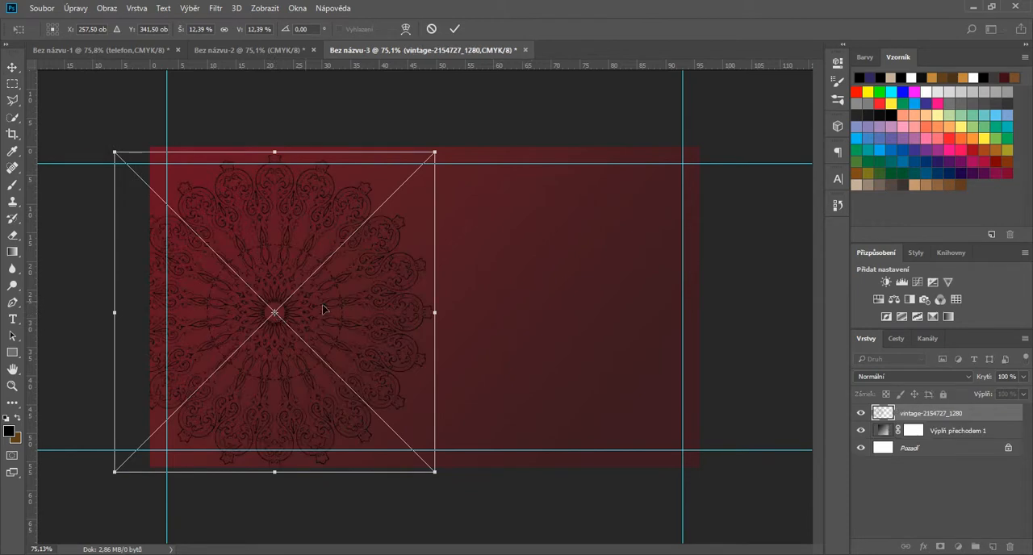
left_click_drag(435, 153, 540, 126)
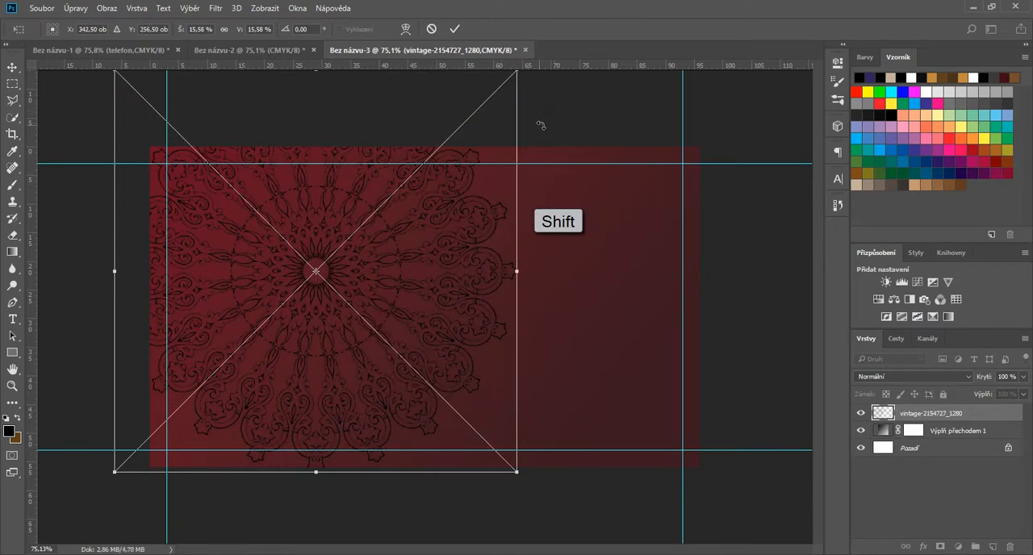
left_click_drag(395, 283, 299, 286)
left_click_drag(411, 486, 419, 495)
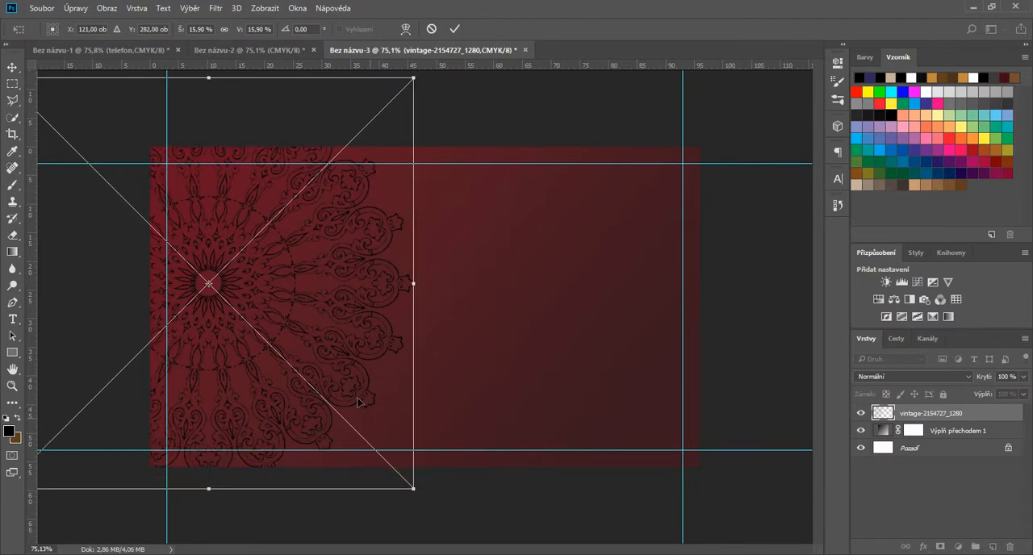
left_click_drag(345, 365, 345, 363)
left_click(454, 29)
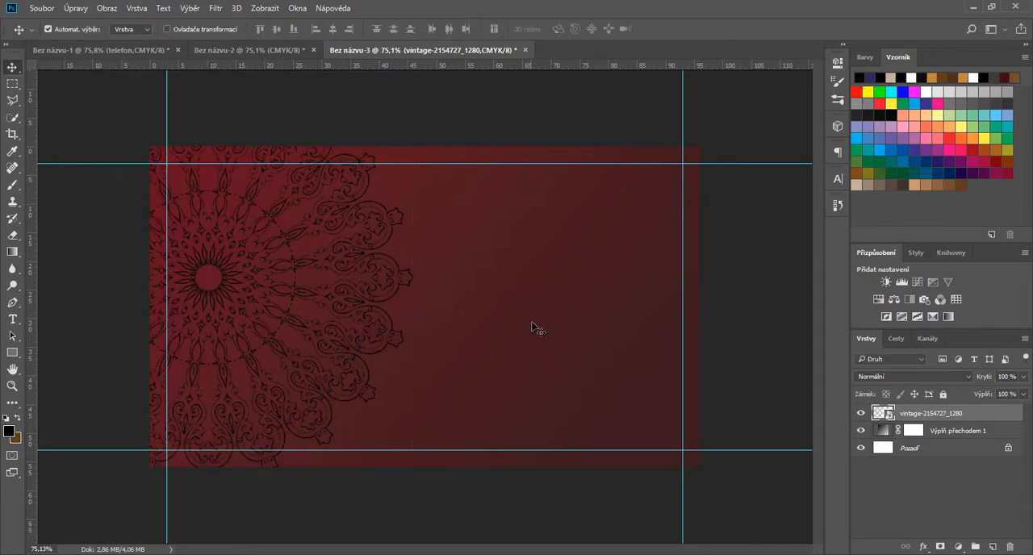
Step: Add a Gradient Overlay layer style to the ornament and move the dialog clear of the artwork
left_click(924, 547)
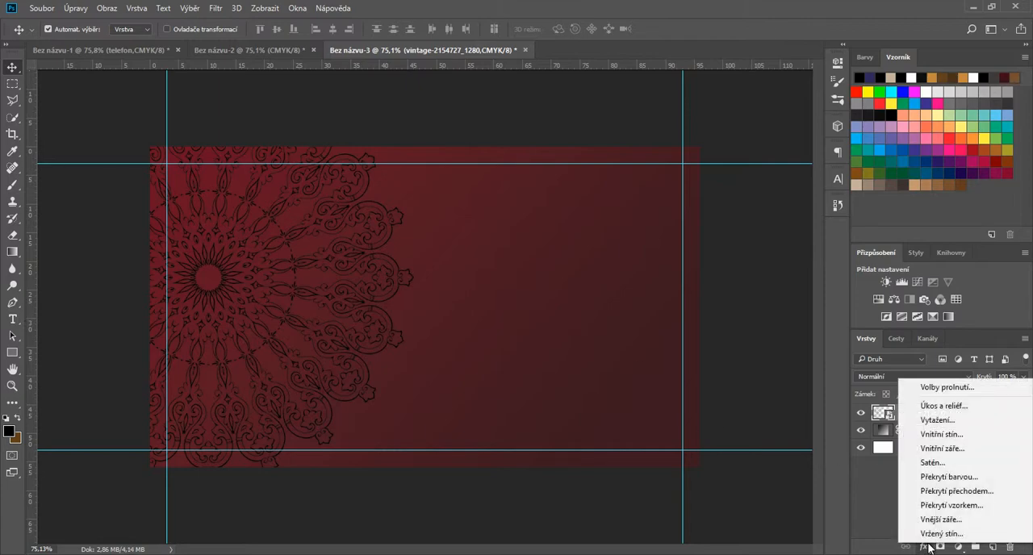
left_click(960, 491)
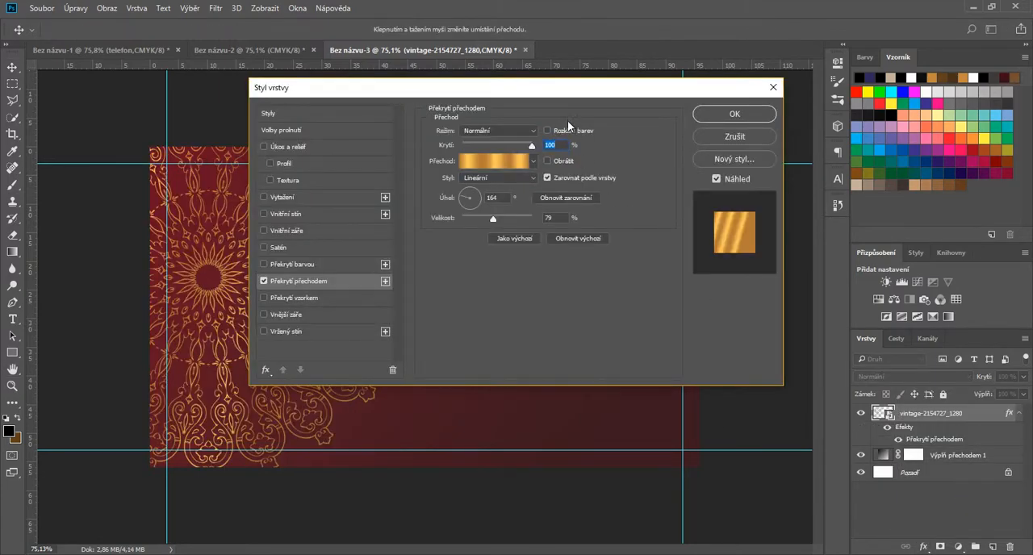
left_click_drag(546, 93, 777, 130)
Step: Examine the hex colour codes of the first two stops in the ornament's gold overlay gradient
left_click(722, 196)
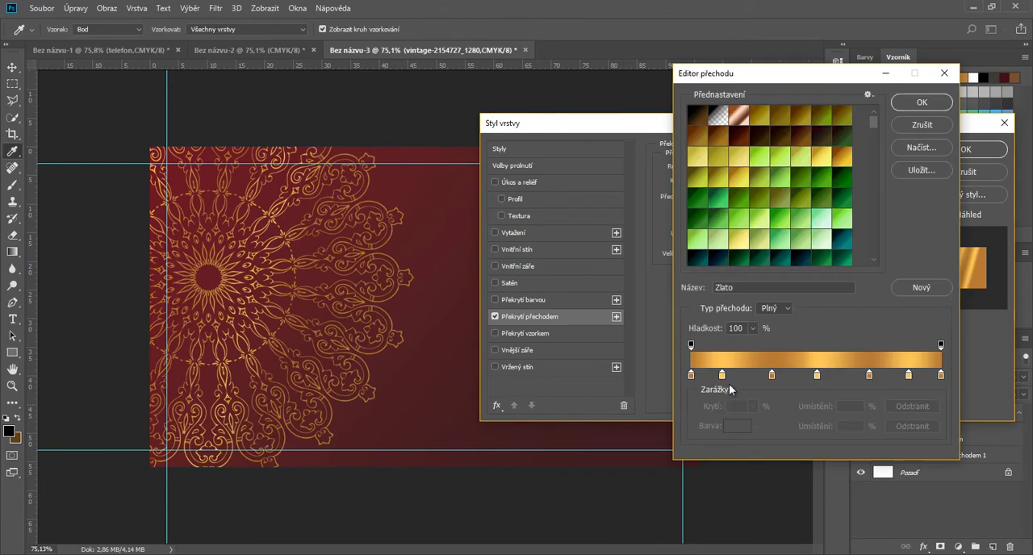
left_click(690, 375)
left_click(736, 427)
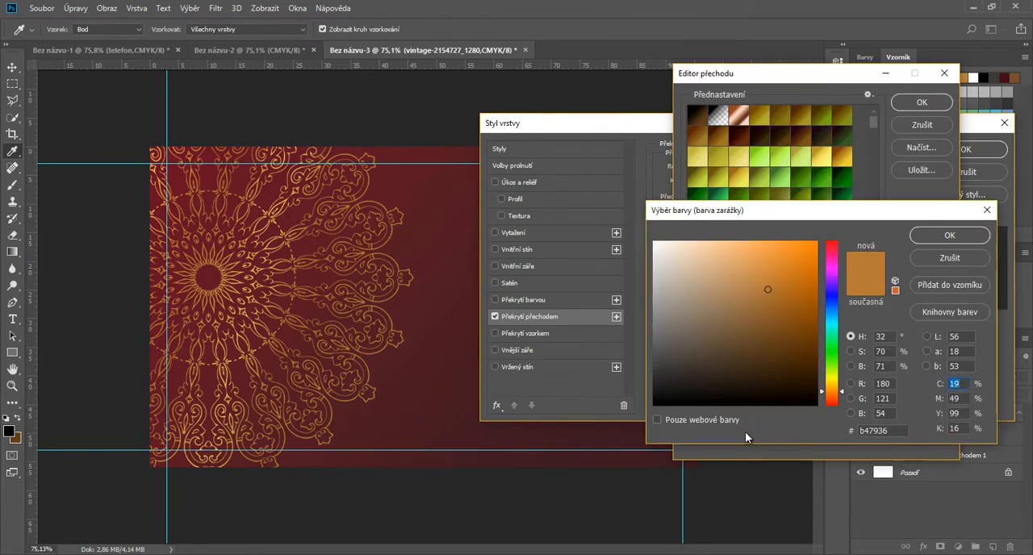
left_click(875, 430)
left_click(972, 236)
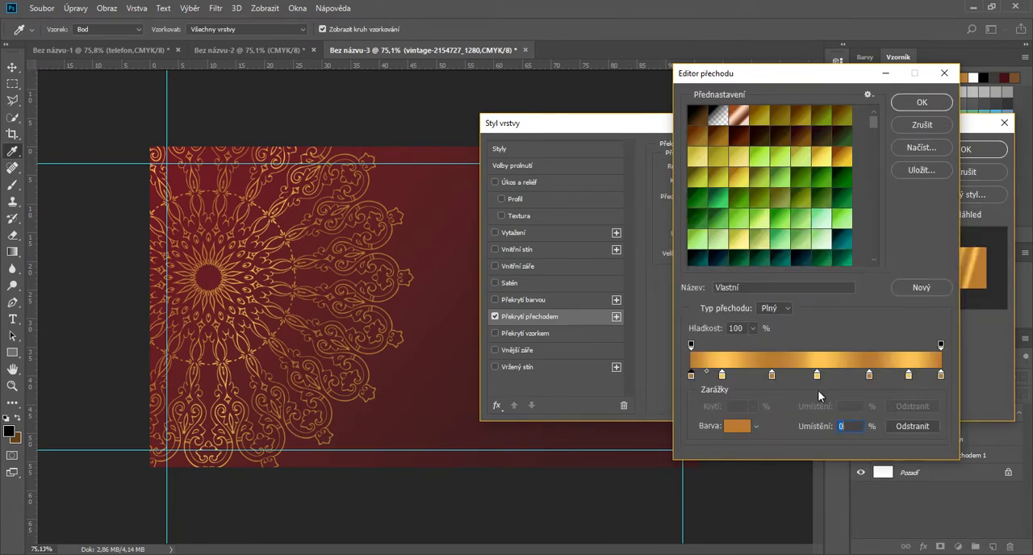
left_click(721, 375)
left_click(737, 427)
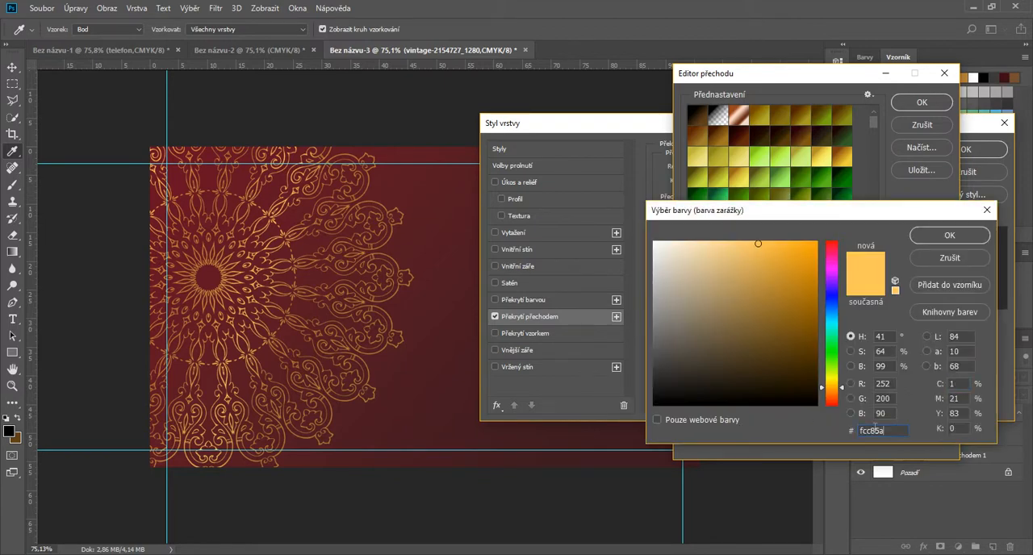
left_click(875, 430)
left_click(952, 235)
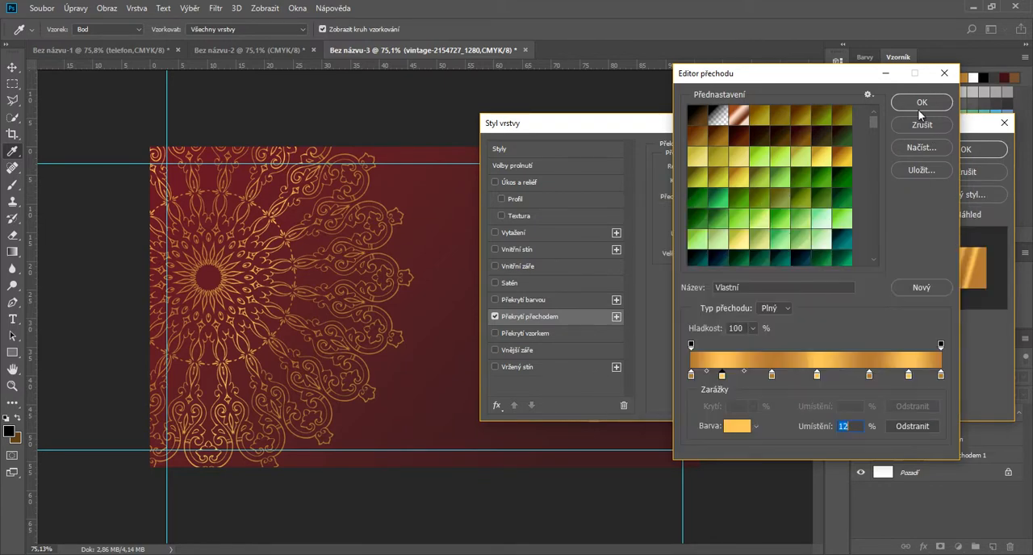
left_click(917, 111)
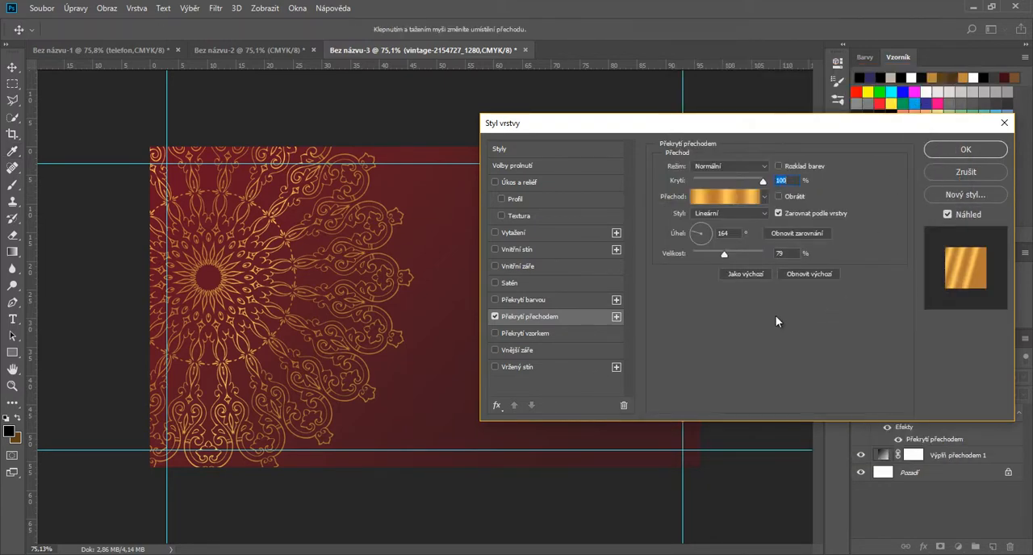
Step: Enlarge the overlay's scale and thin out the gradient's stops, with a medium gold stop at 30% sampled from the gradient
left_click_drag(725, 254, 755, 255)
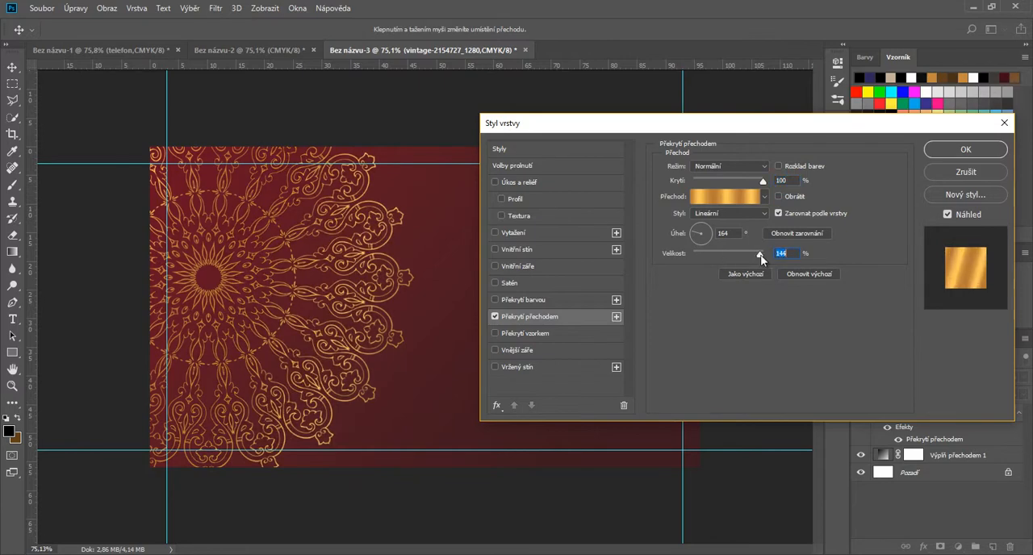
left_click(725, 196)
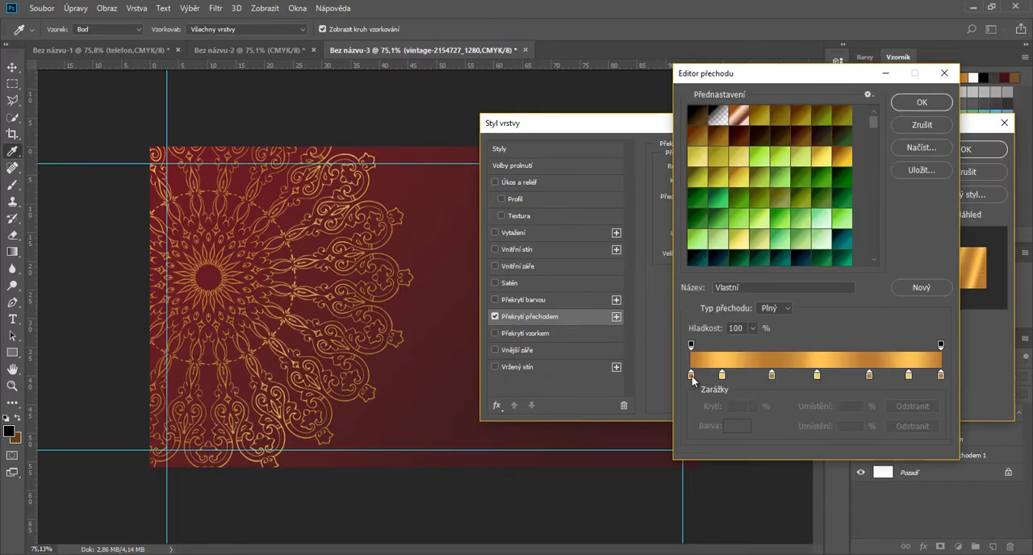
mouse_move(692, 380)
left_mouse_down()
mouse_move(727, 386)
mouse_move(724, 398)
mouse_move(693, 377)
left_mouse_up()
left_click_drag(816, 378, 765, 378)
left_click(743, 418)
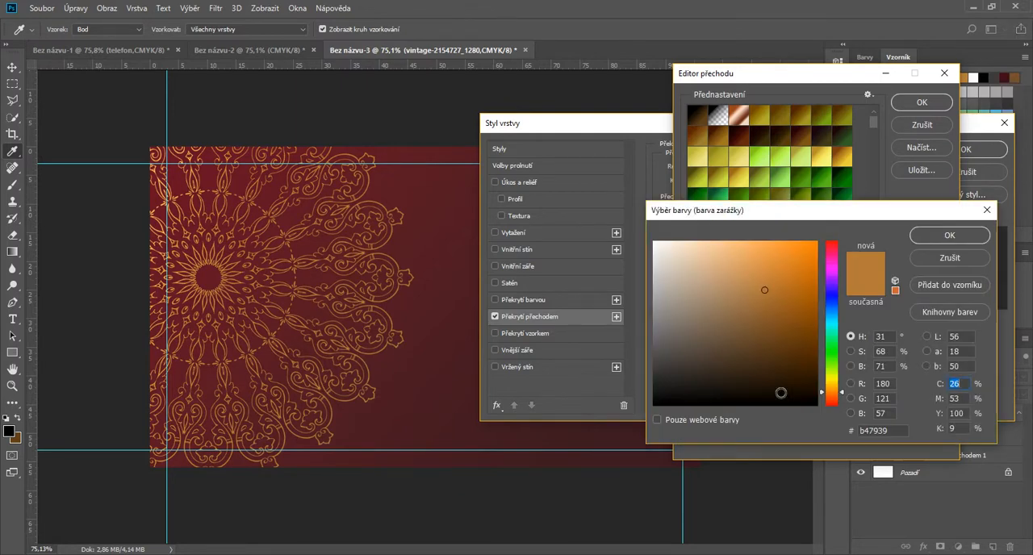
left_click(930, 257)
left_click(793, 357)
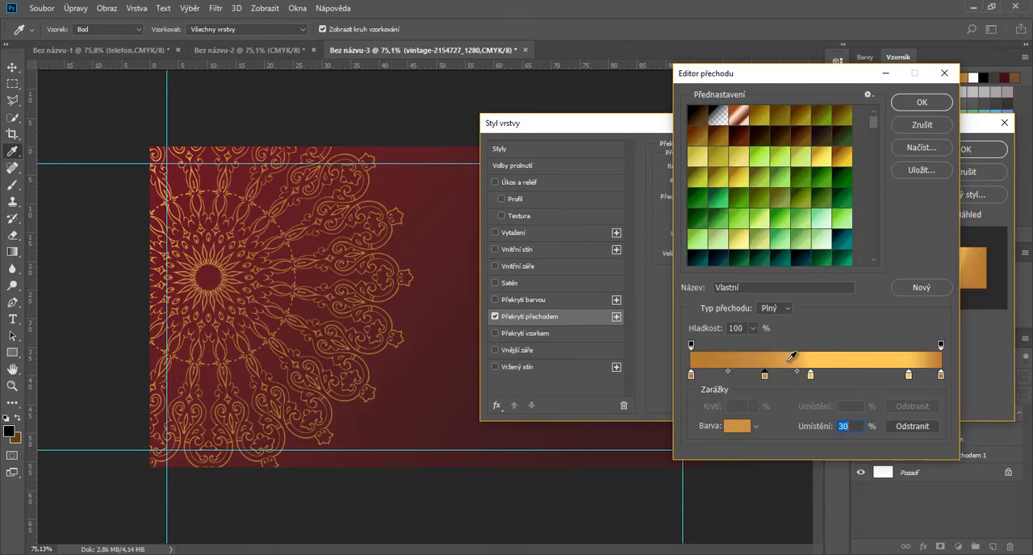
Step: Move the two bright gold stops to 52% and 72%, and recolour the 72% stop with a medium gold sampled from the gradient
left_click_drag(811, 377, 821, 377)
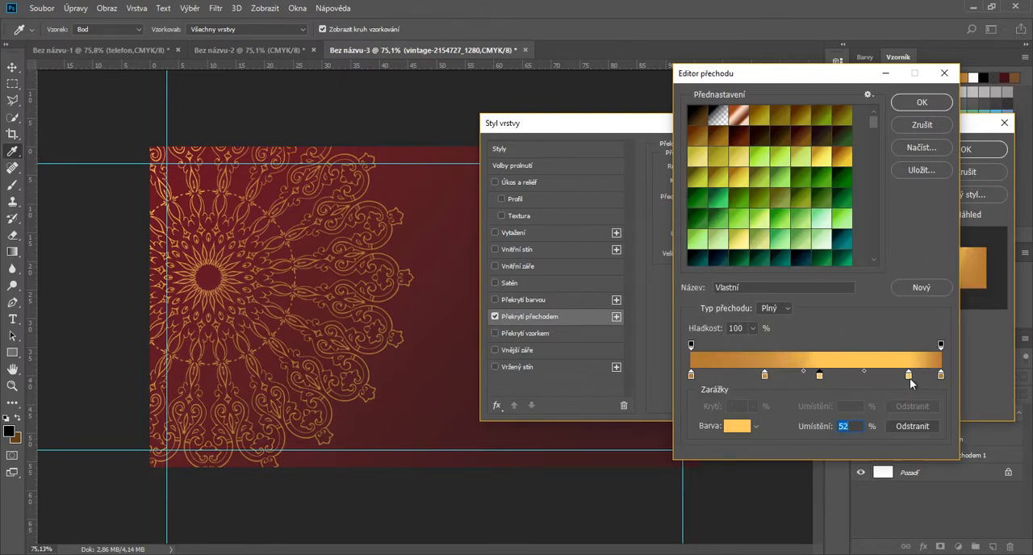
left_click_drag(910, 377, 877, 378)
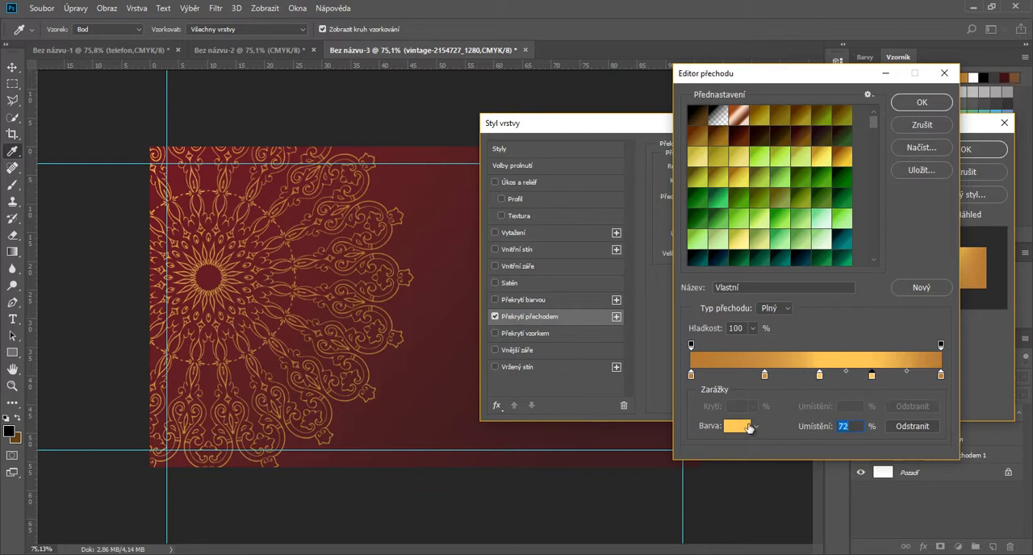
left_click(766, 359)
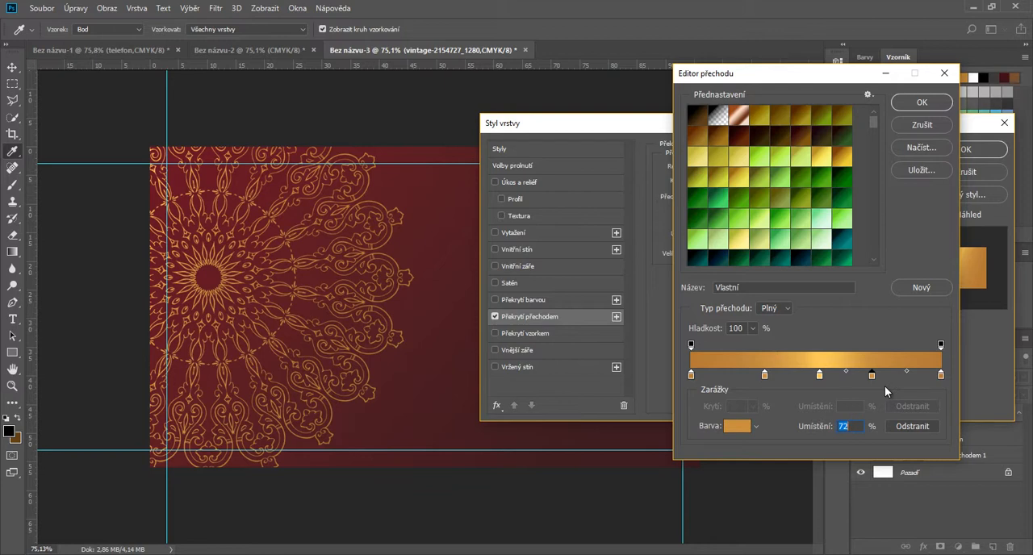
left_click(848, 355)
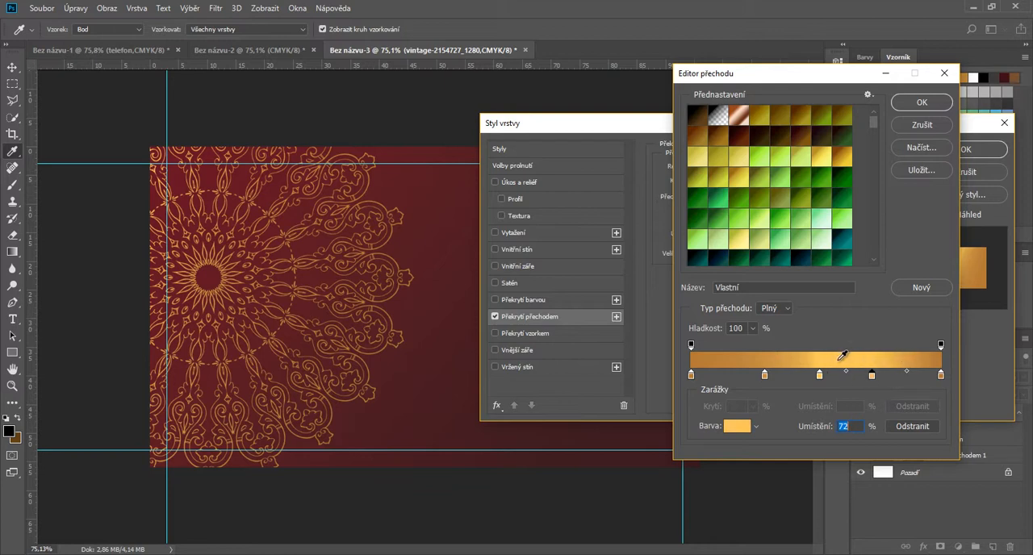
left_click(802, 355)
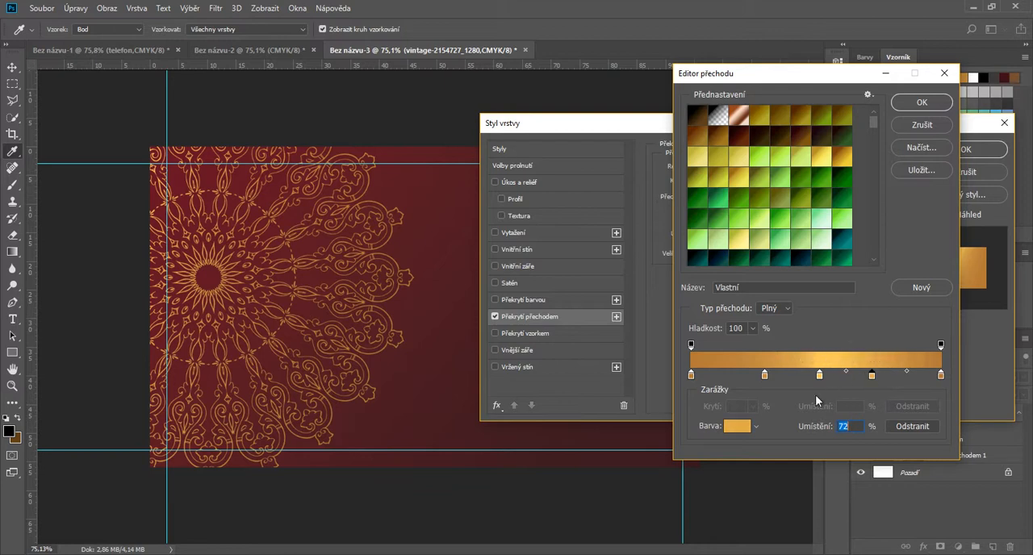
Step: Recolour the 30% stop with a gold sampled near the 72% stop, and accept the edited gradient
left_click(765, 376)
left_click(876, 357)
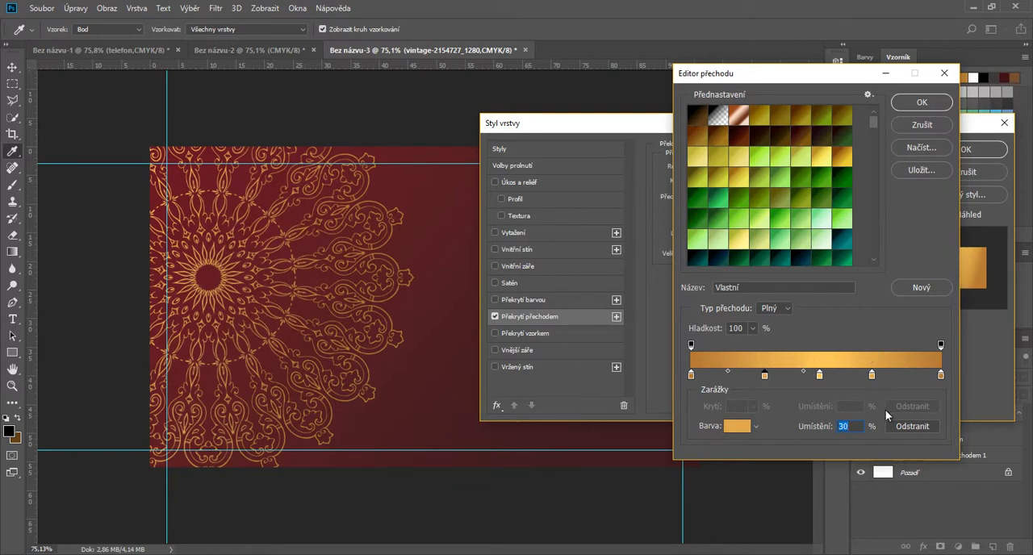
left_click(921, 103)
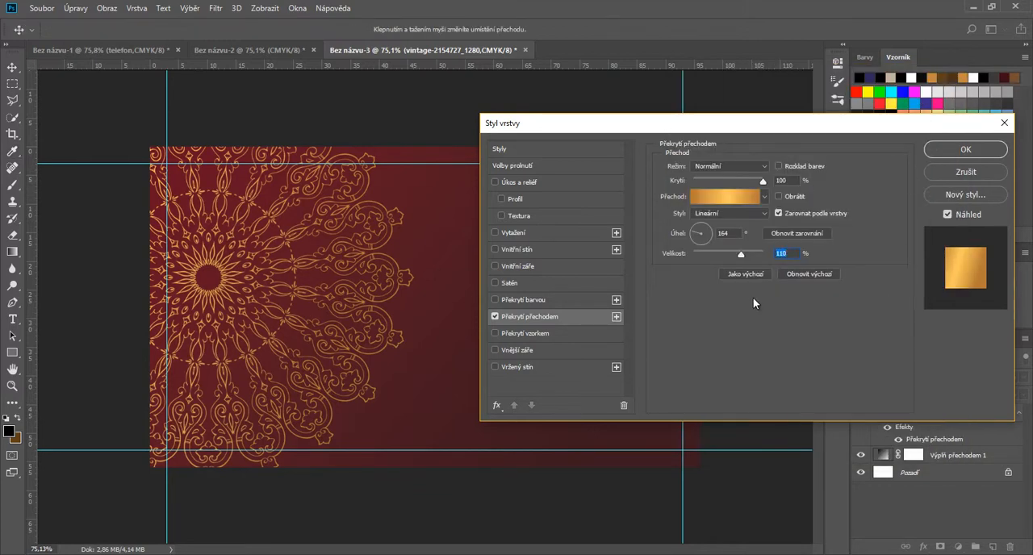
Step: Set the ornament's gradient overlay angle to 94° and its scale to 97%
left_click(700, 233)
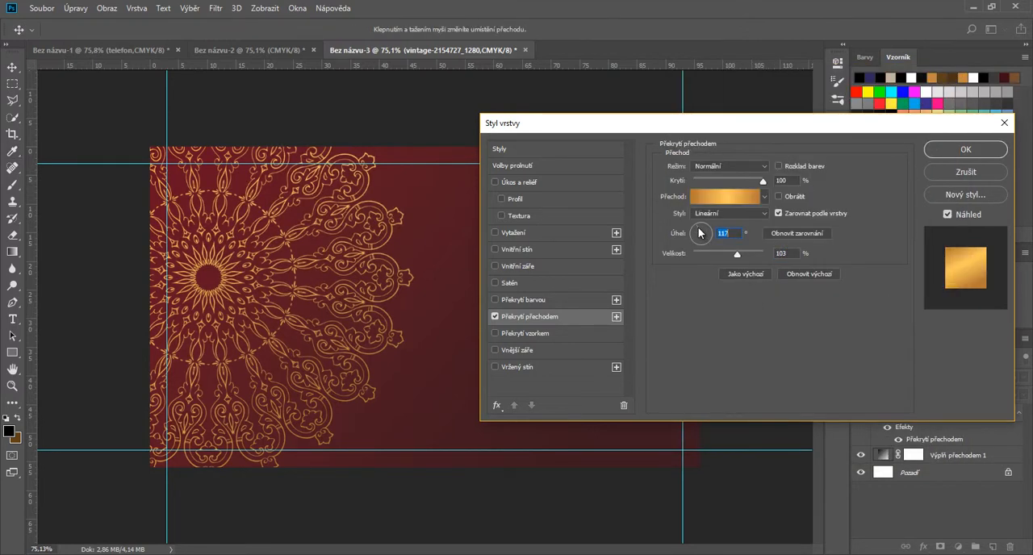
left_click(700, 232)
mouse_move(736, 254)
left_mouse_down()
mouse_move(763, 258)
mouse_move(718, 257)
mouse_move(735, 259)
left_mouse_up()
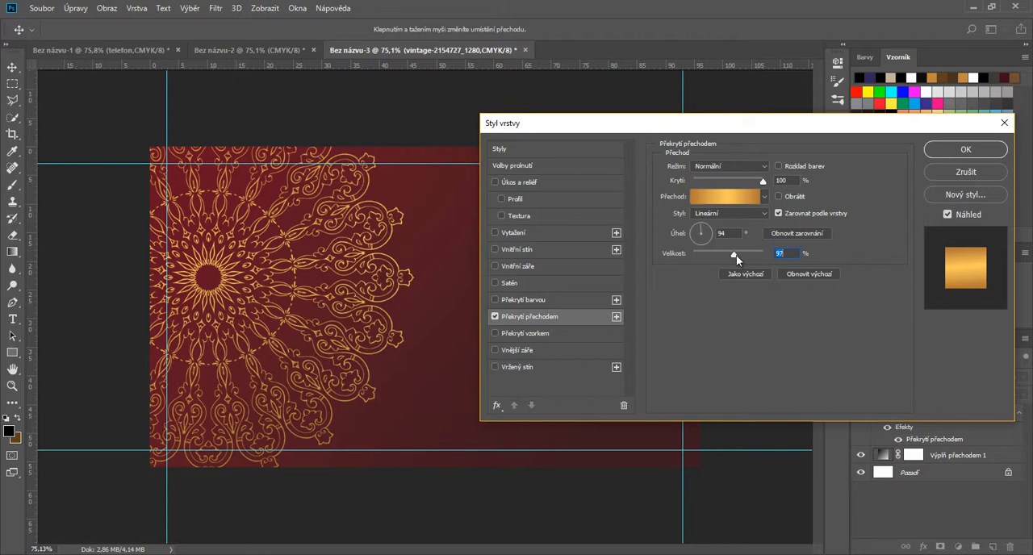
Step: Add an Outer Glow to the ornament, with black as its colour and a spread of 6%
left_click(555, 351)
left_click(687, 211)
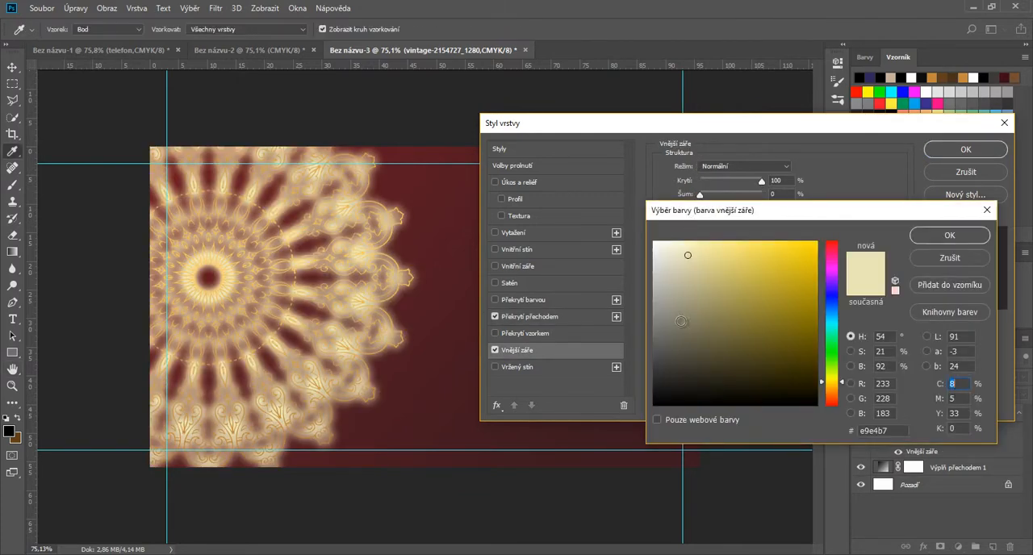
left_click(654, 404)
left_click(949, 235)
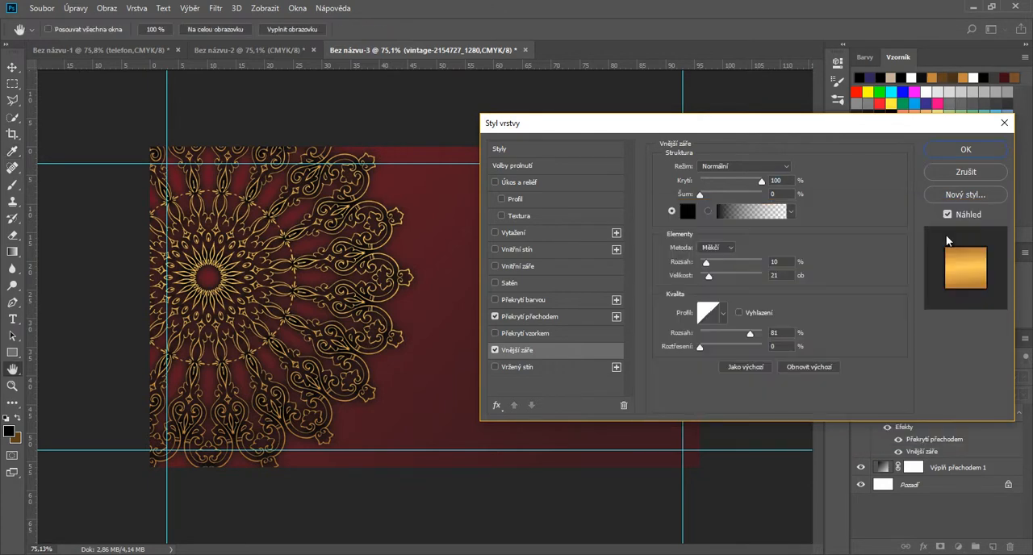
left_click_drag(706, 262, 702, 266)
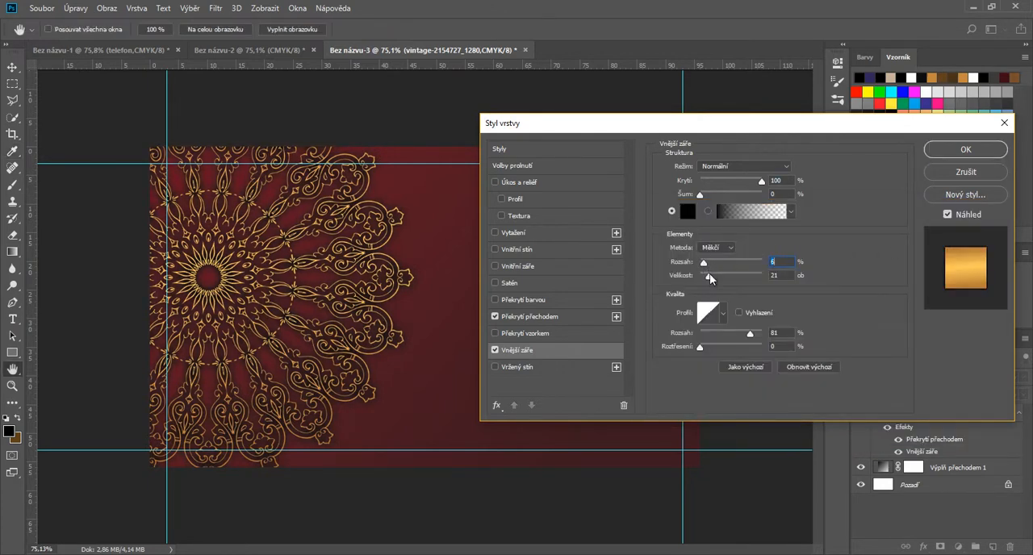
Step: Set the ornament's Outer Glow to size 9 px, range 61% and opacity 34%, and accept the layer style
left_click_drag(705, 276, 703, 276)
left_click_drag(750, 333, 730, 333)
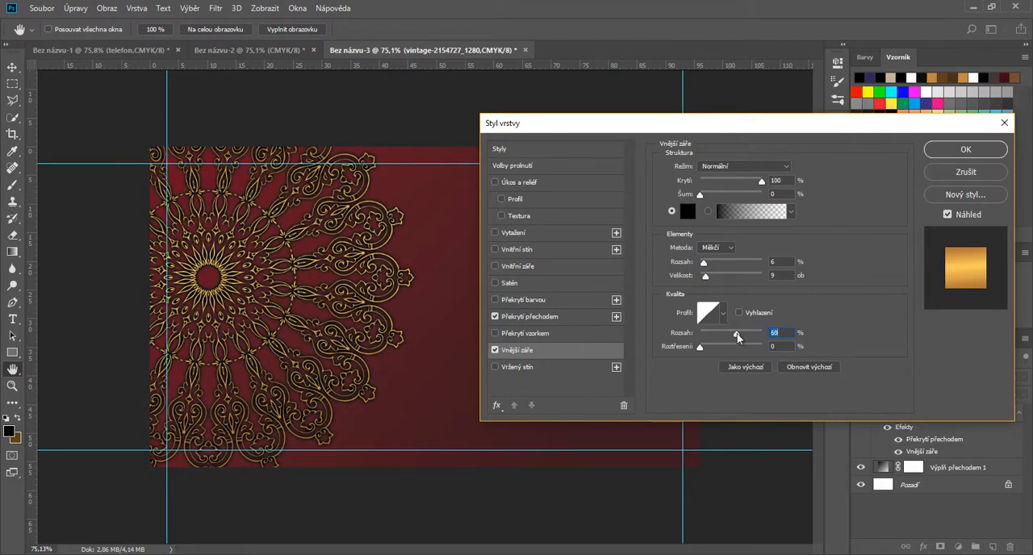
left_click_drag(734, 176, 720, 182)
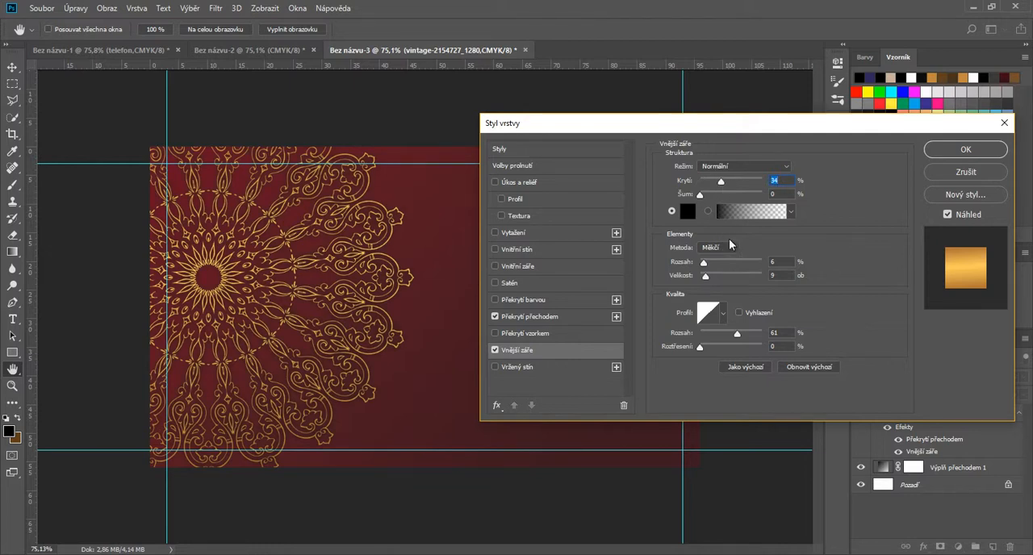
left_click(965, 150)
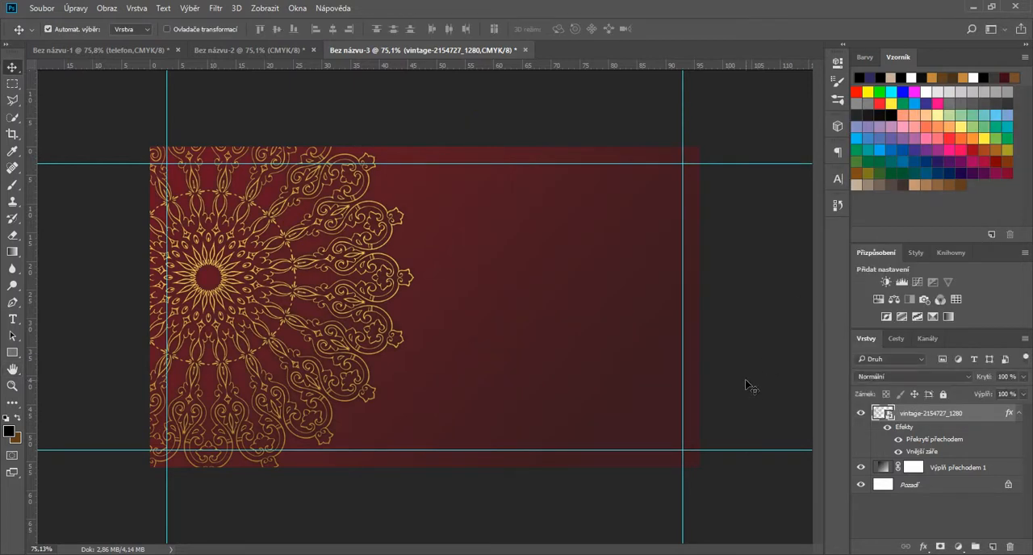
Step: Edit the background's gradient fill layer to make its red brighter, and accept the fill
double_click(882, 467)
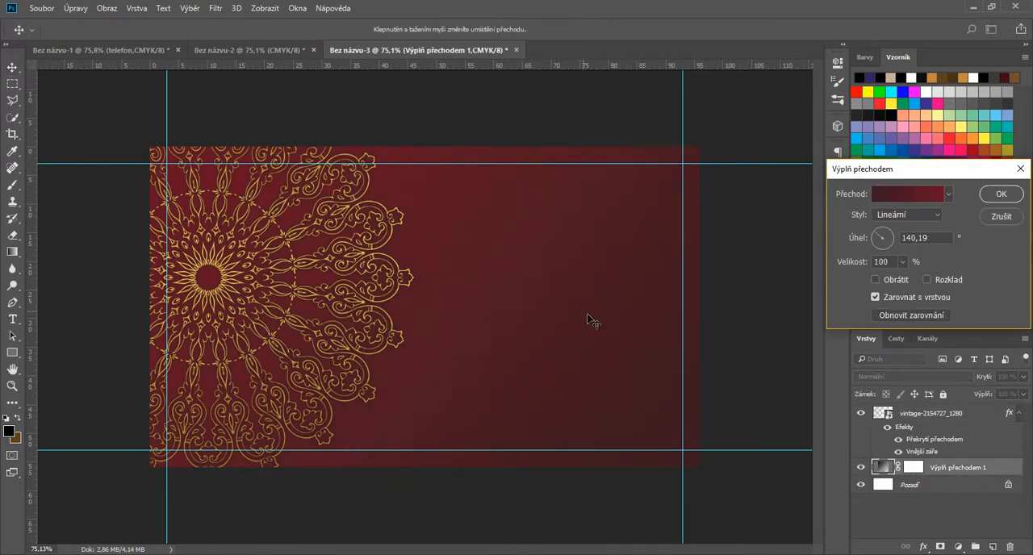
left_click(1000, 195)
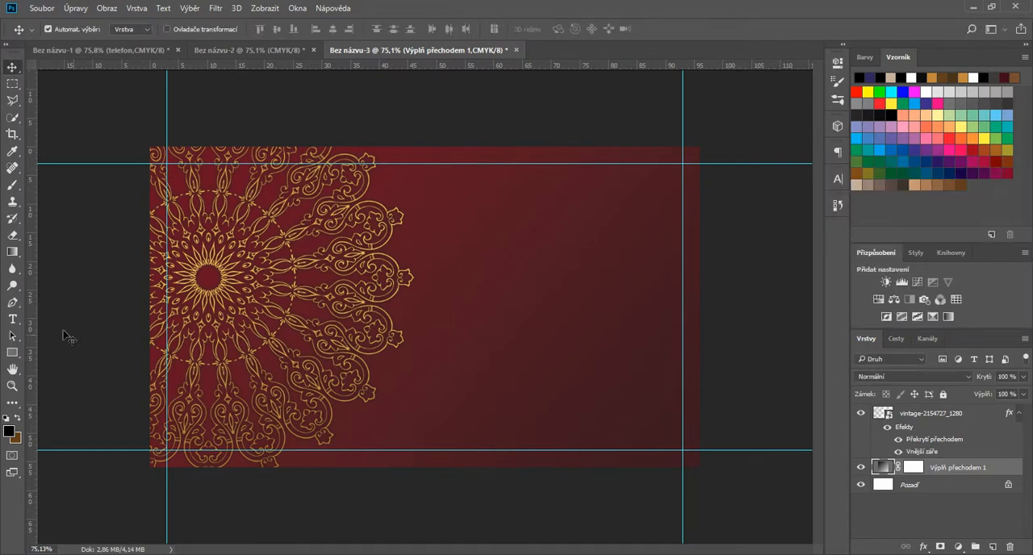
Step: Start a text on the card's empty area beside the ornament and set its font to Maiandra GD
left_click(13, 319)
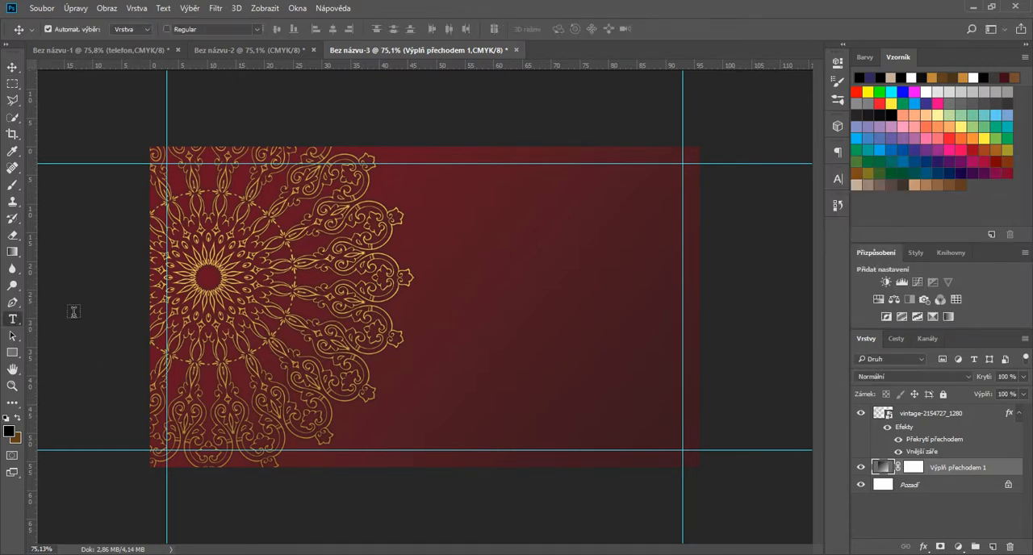
left_click(466, 231)
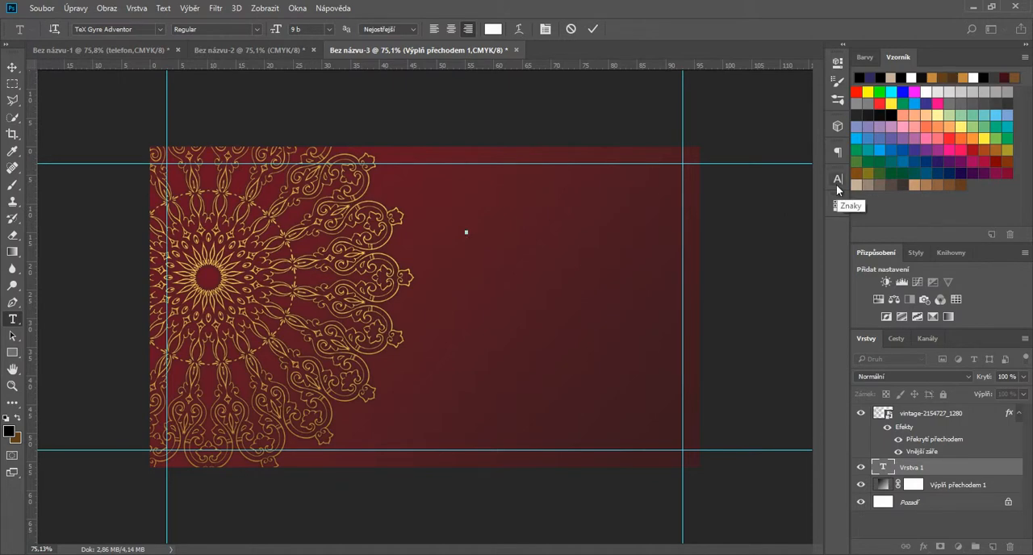
left_click(836, 184)
left_click(758, 194)
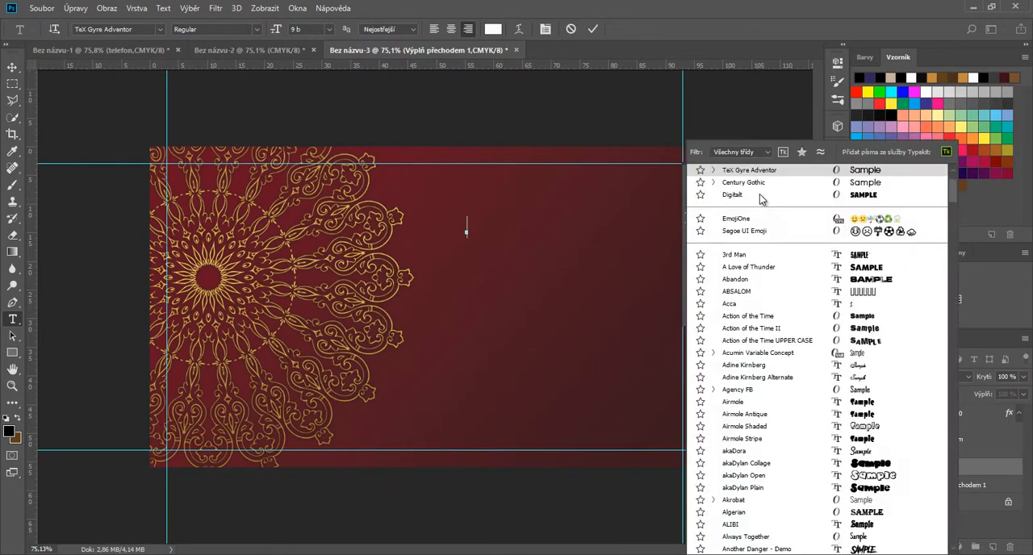
left_click(756, 201)
left_click(759, 196)
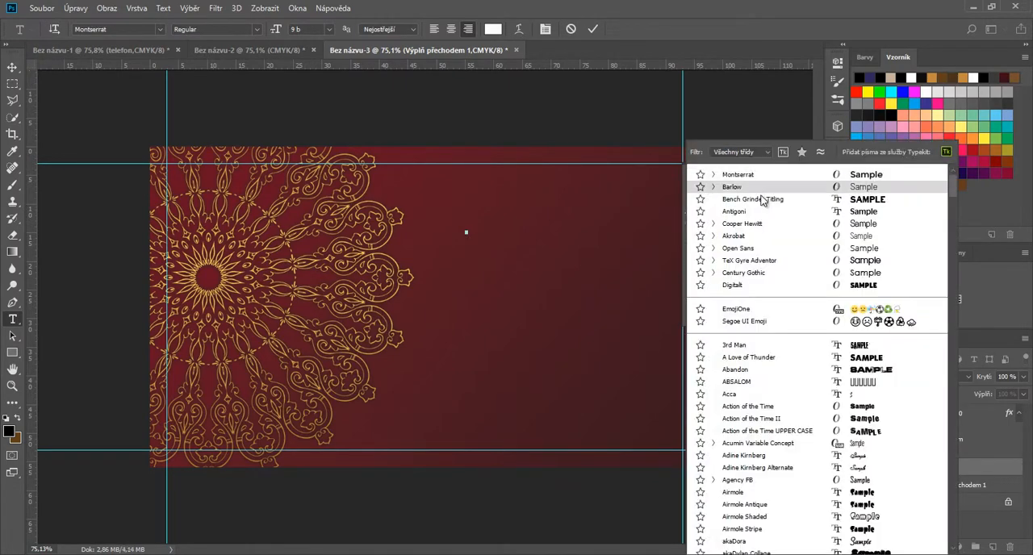
scroll(944, 395, "down", 3)
scroll(948, 399, "down", 15)
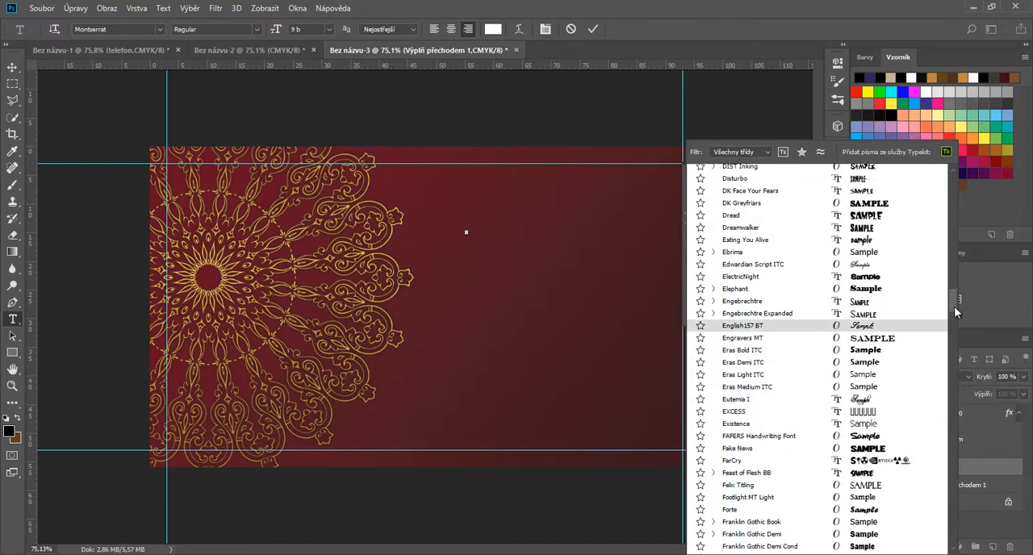
left_click_drag(952, 323, 953, 375)
scroll(953, 375, "down", 1)
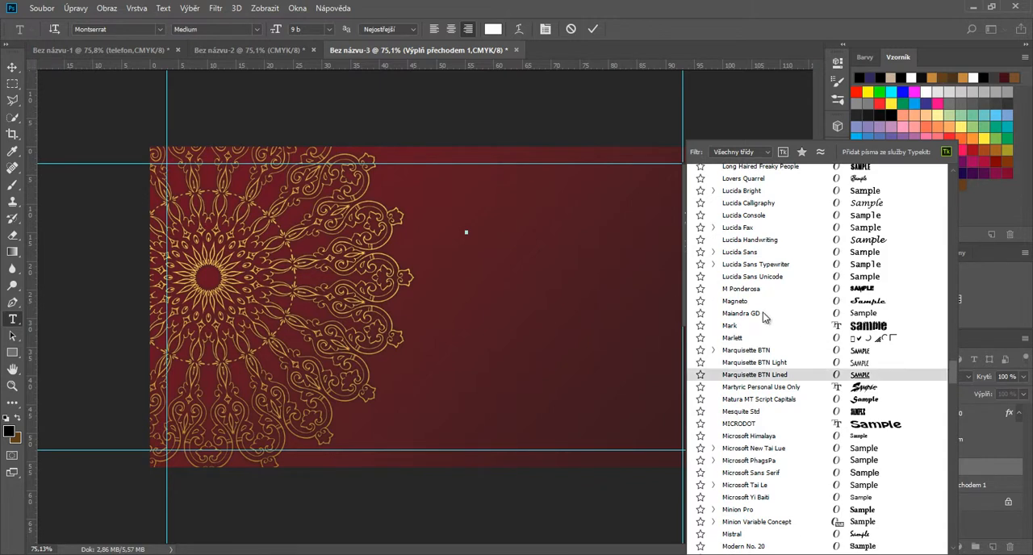
left_click(763, 315)
Step: Enter "Název Vaší FIRMY" as the text and move it clear of the ornament, near the card's upper right
type("N")
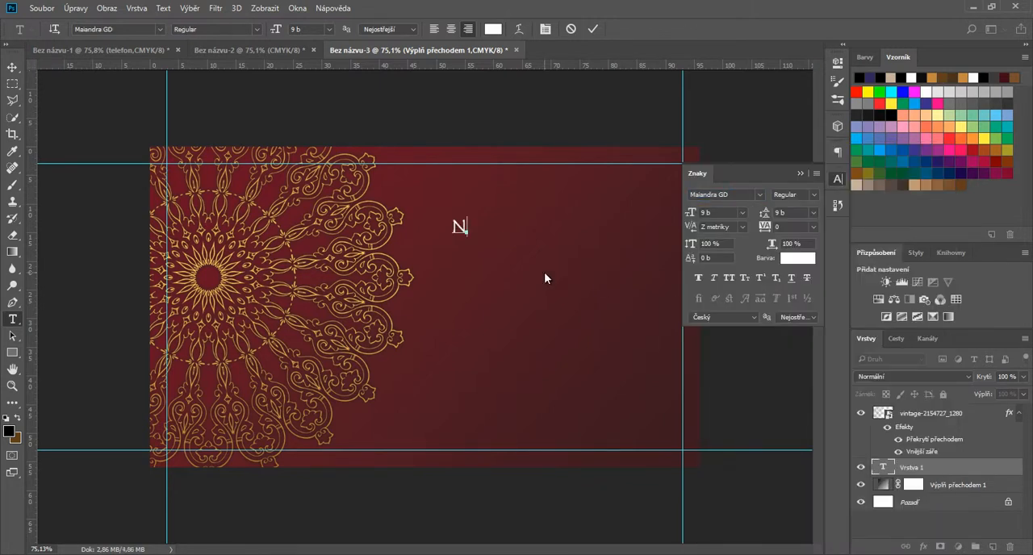
type("ázev Vaší FIRMY")
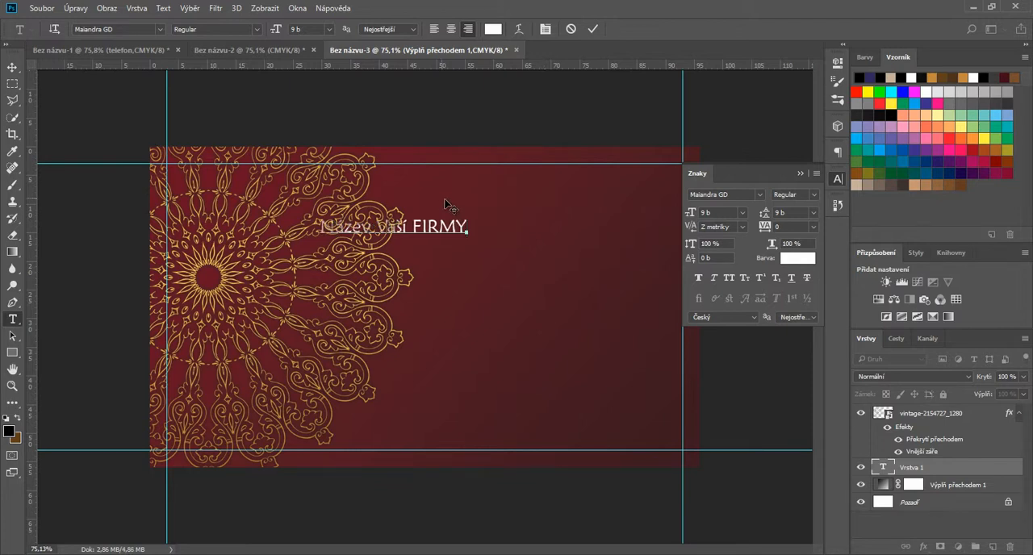
left_click_drag(444, 199, 609, 180)
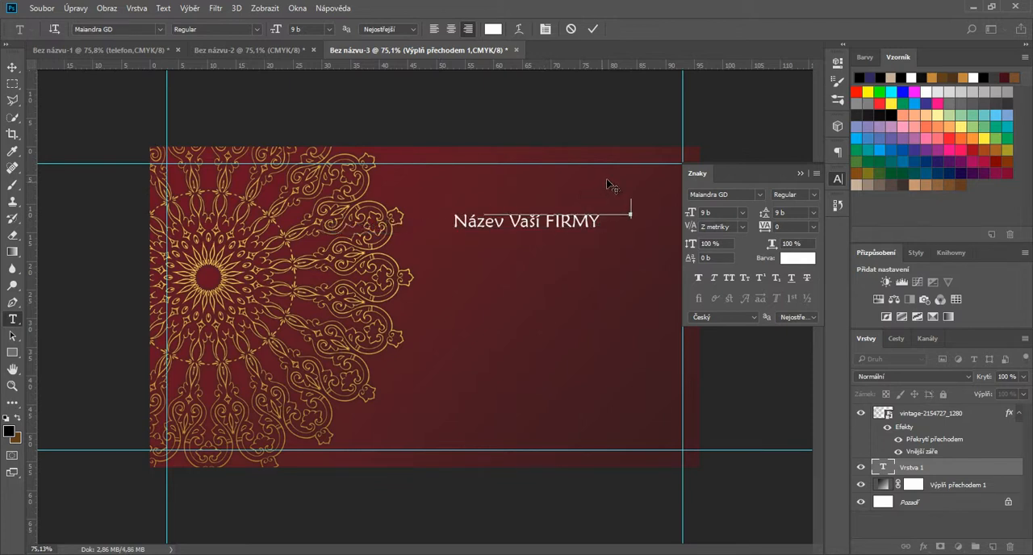
Step: Set the font size of the whole company-name line to 12 pt and commit the text
left_click(741, 212)
left_click(731, 316)
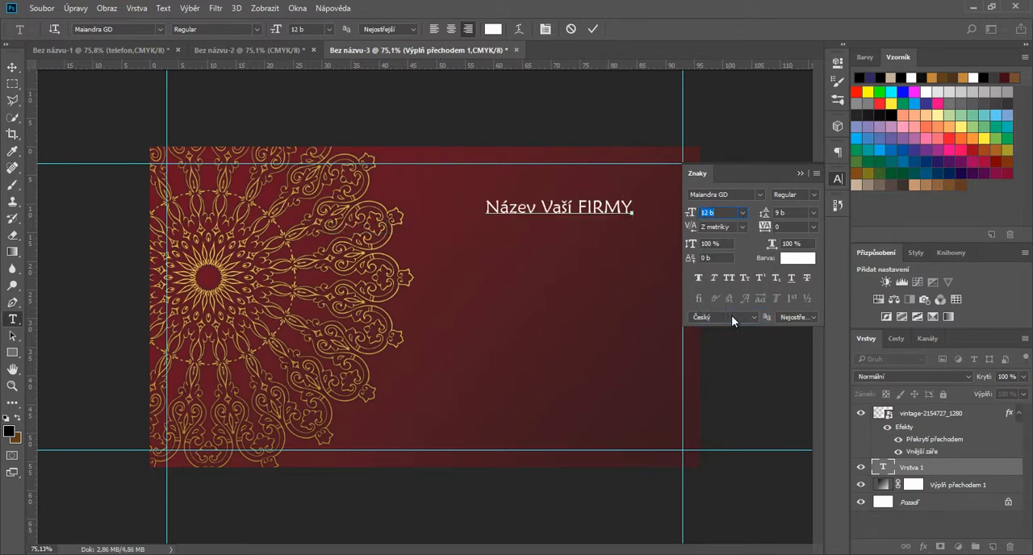
key("shift+Left")
key("shift+Left")
key("shift+Left")
key("shift+Left")
key("shift+Left")
key("shift+Left")
key("shift+Left")
key("shift+Left")
key("shift+Left")
key("shift+Left")
key("shift+Left")
key("shift+Left")
key("shift+Left")
key("shift+Left")
key("shift+Left")
key("shift+Left")
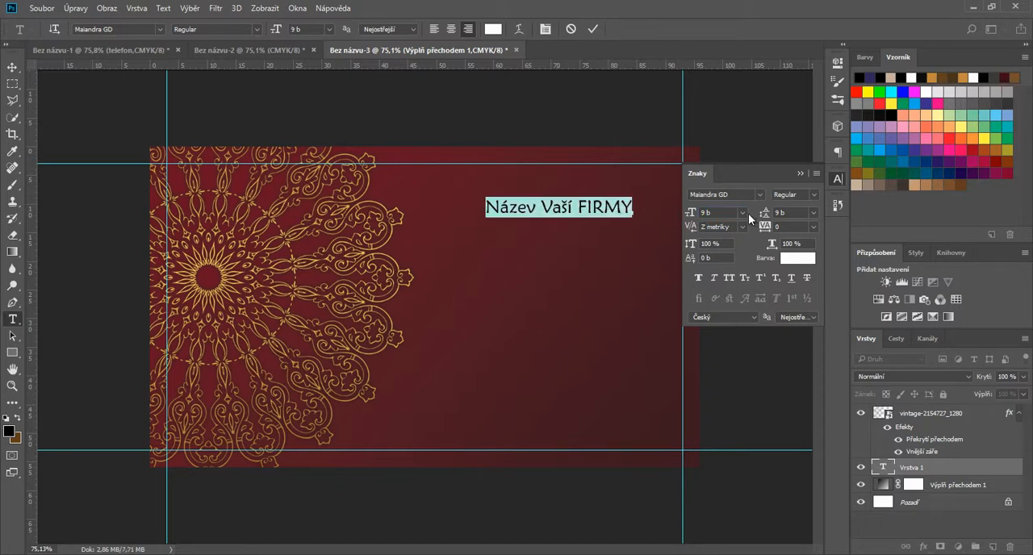
left_click(742, 212)
left_click(731, 315)
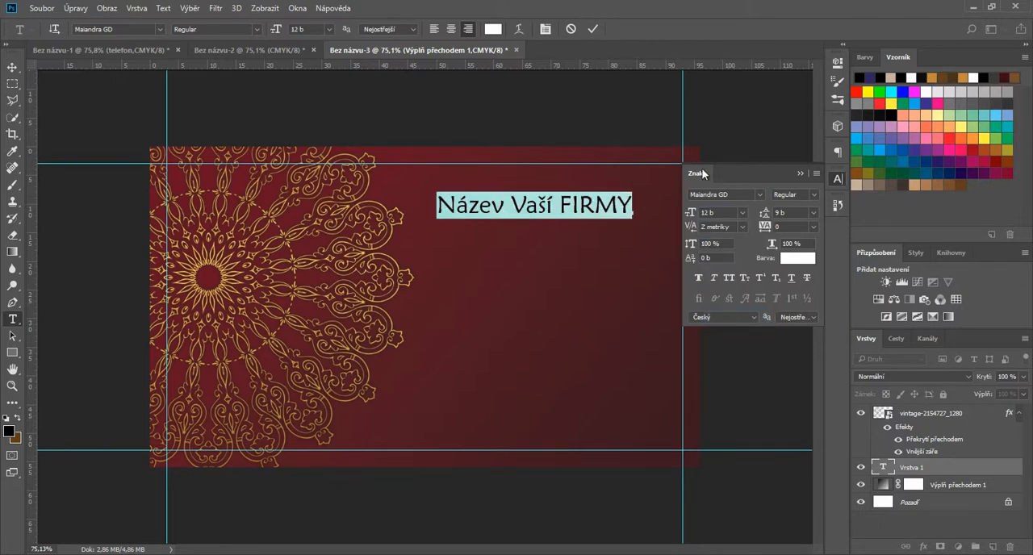
left_click(592, 29)
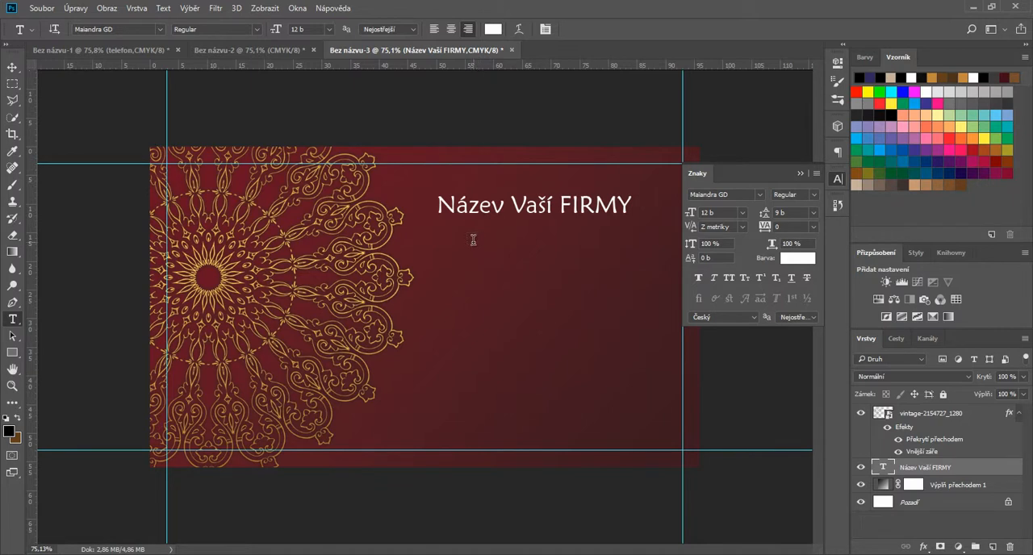
Step: Add a separate text with the contact person's full name below the company name, and set its size to 10 pt
left_click(474, 245)
type("Jana Nováková")
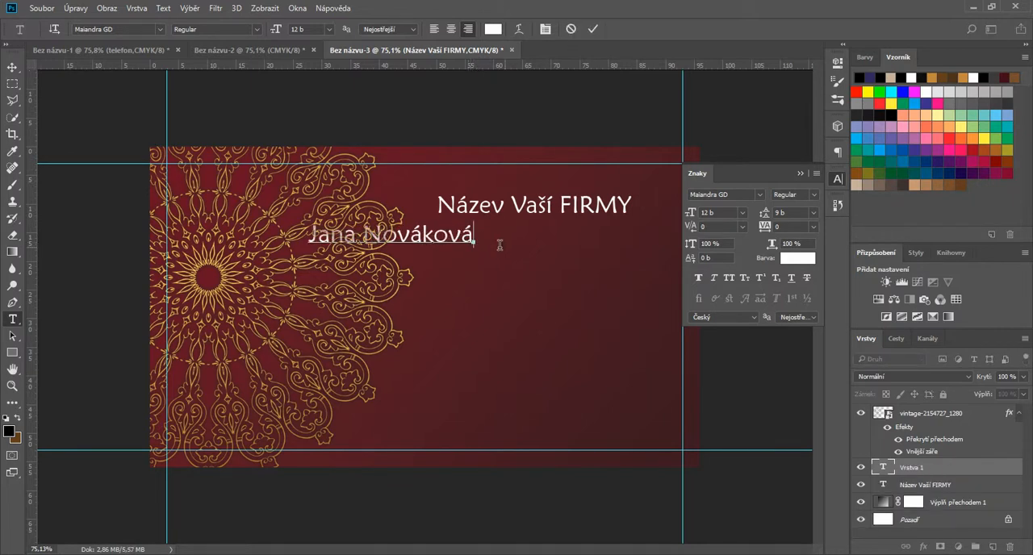
key("ctrl+a")
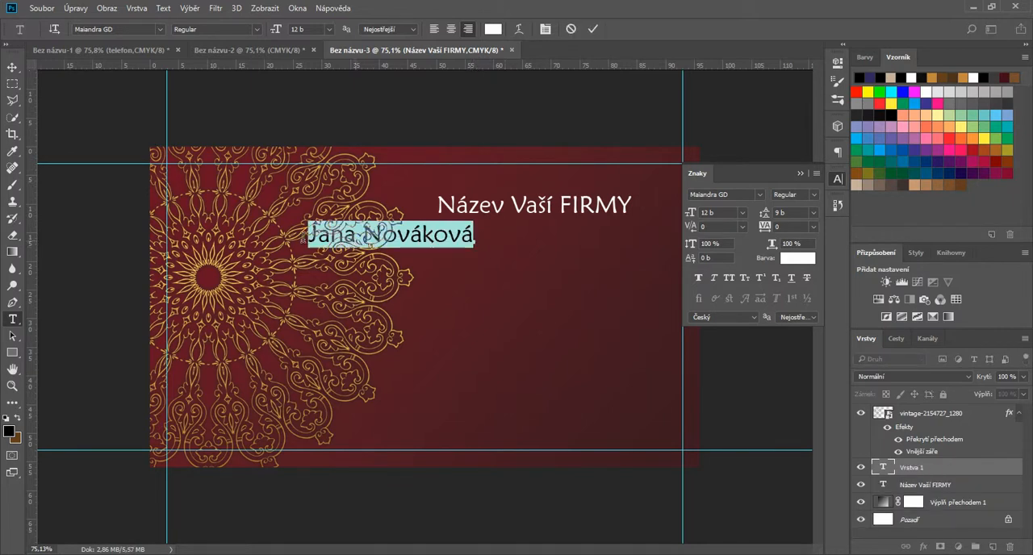
left_click(740, 213)
left_click(726, 295)
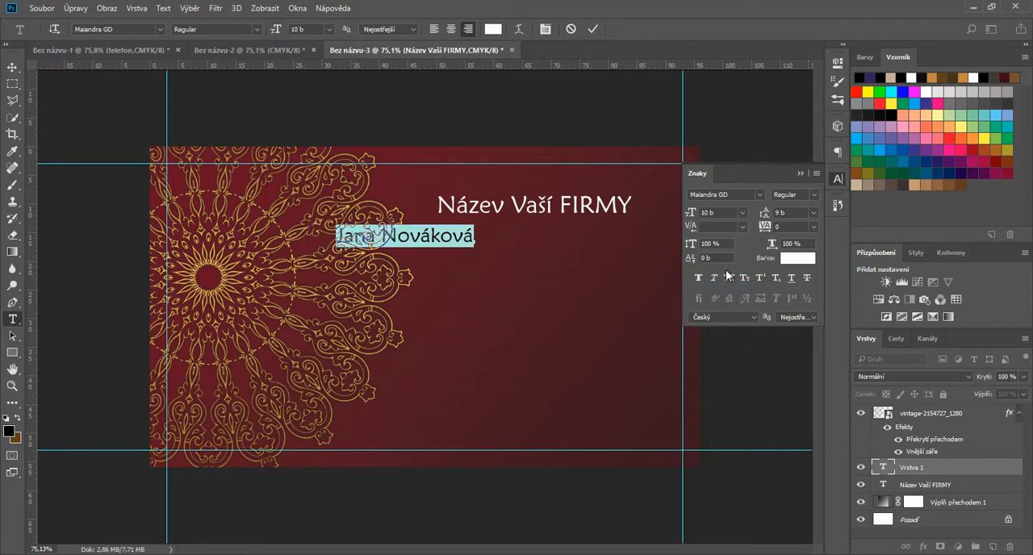
left_click(593, 29)
Step: Move the person's name directly below the company name and right-align both lines near the card's right guide
key("v")
left_click(502, 246)
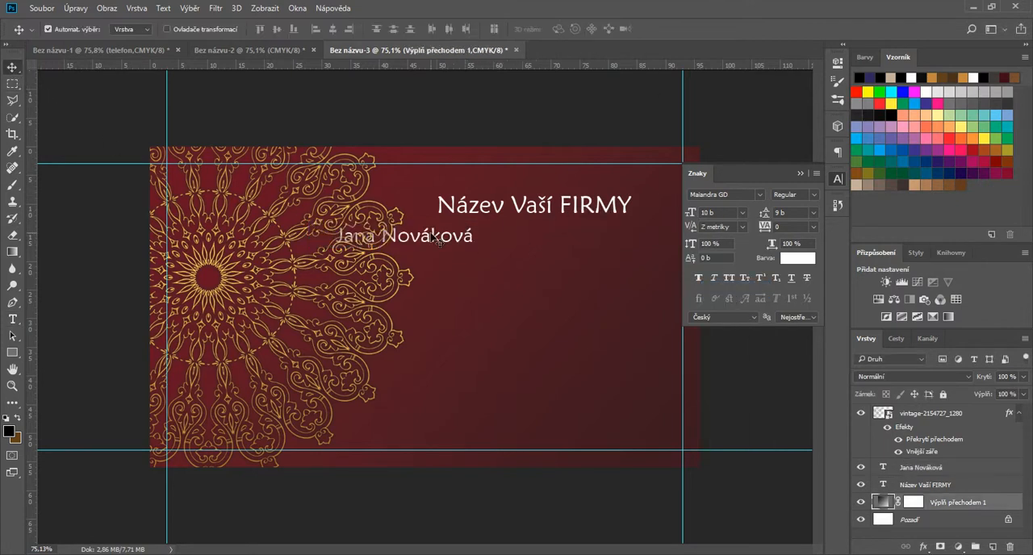
left_click_drag(436, 241, 619, 234)
left_click_drag(606, 205, 618, 234)
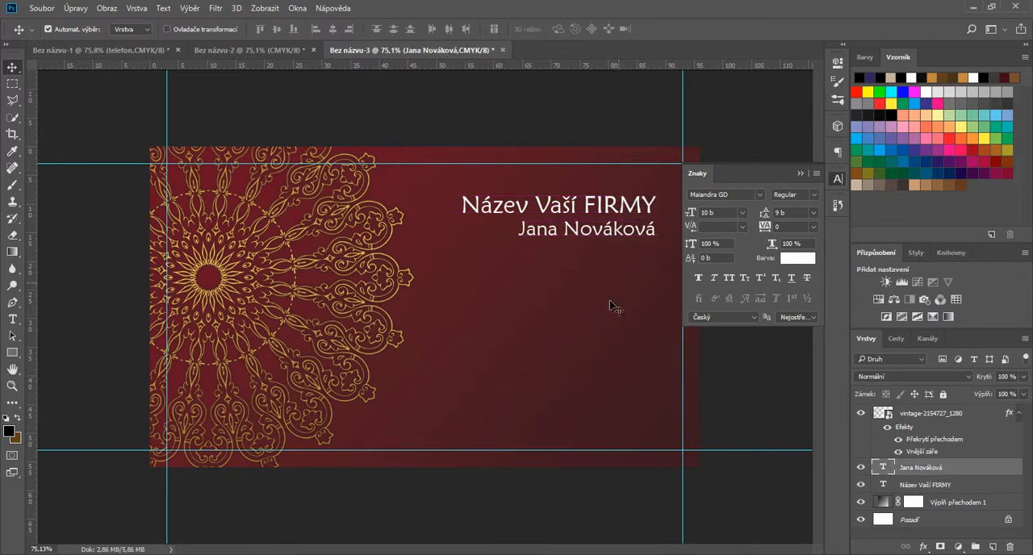
Step: Start another text on the card below the name lines and set its font to TeX Gyre Adventor
left_click(12, 320)
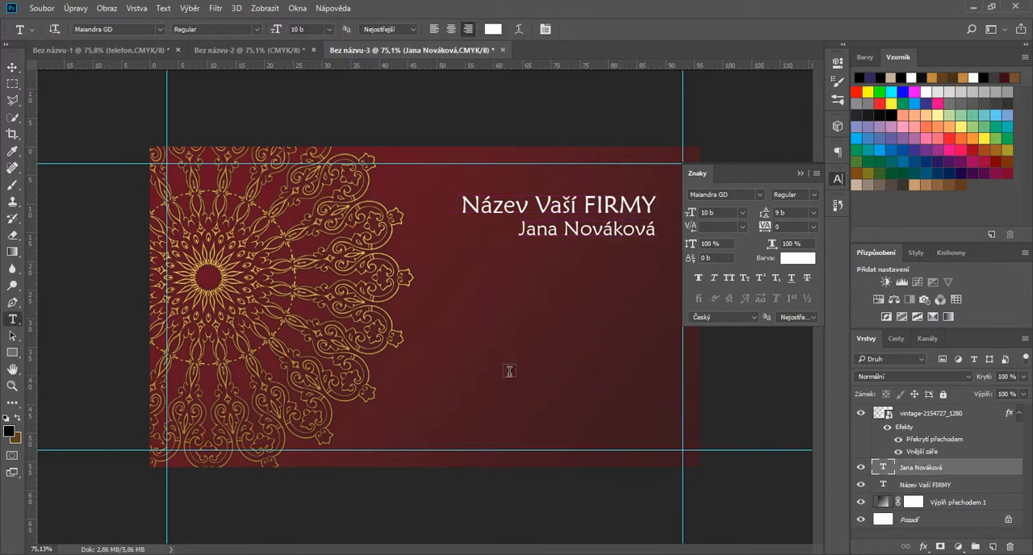
left_click(472, 310)
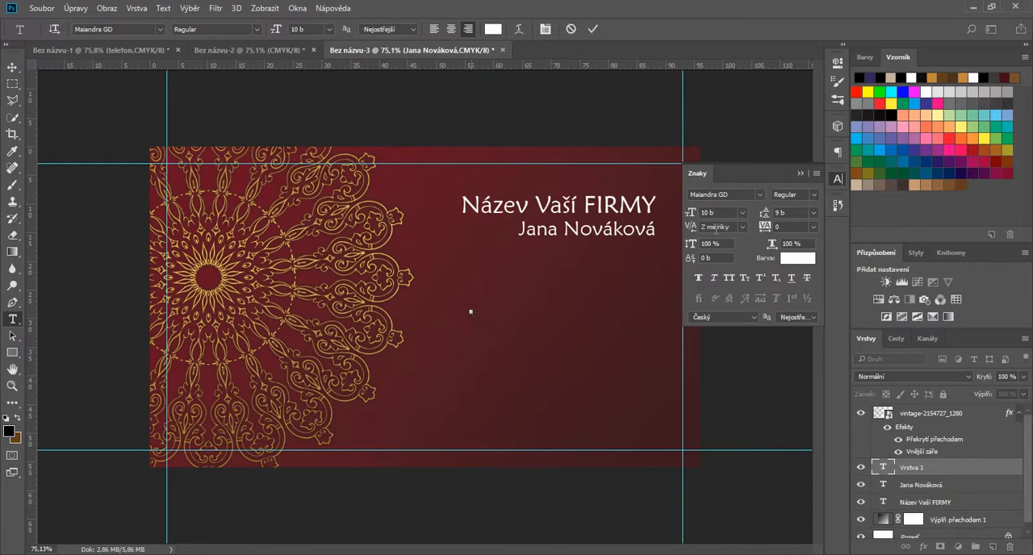
left_click(759, 195)
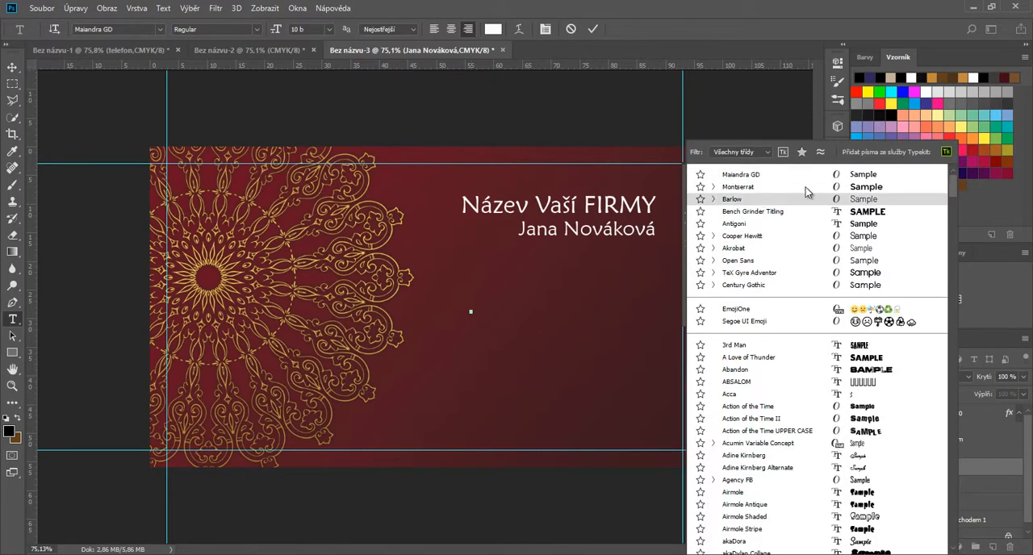
left_click(749, 274)
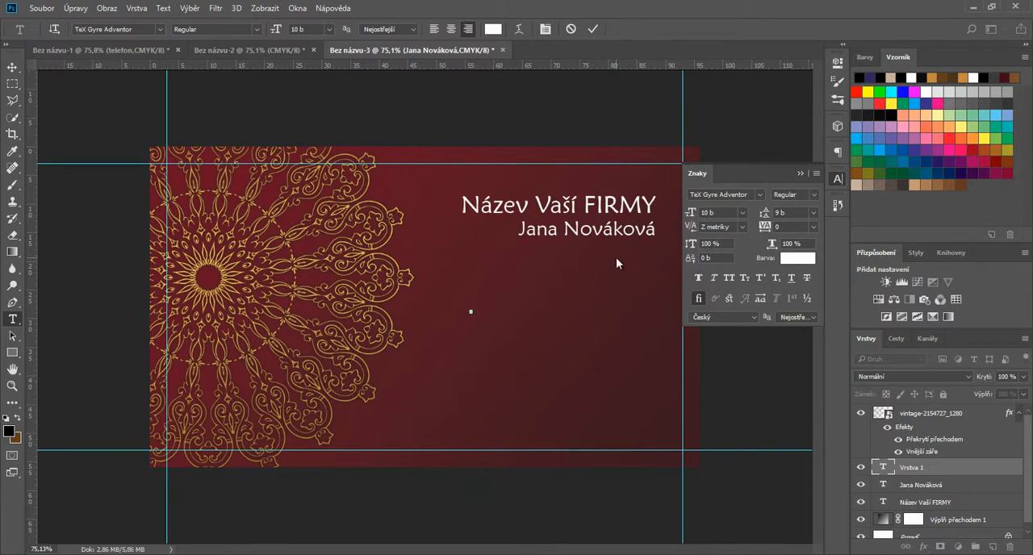
Step: Enter the postal address on three lines with street, town and postcode, and commit the text
type("Ulice č-")
key("BackSpace")
type(".p.")
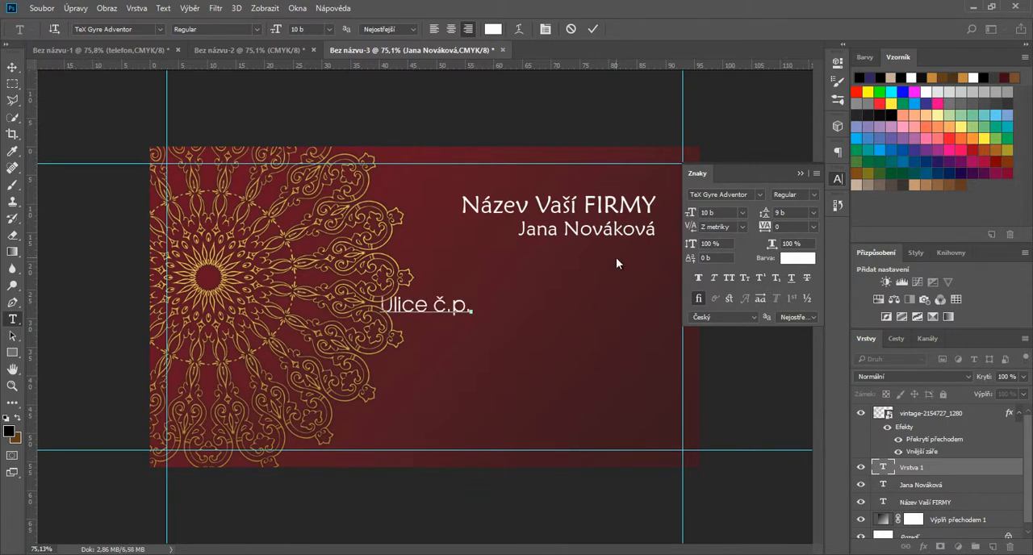
type(" 1234/")
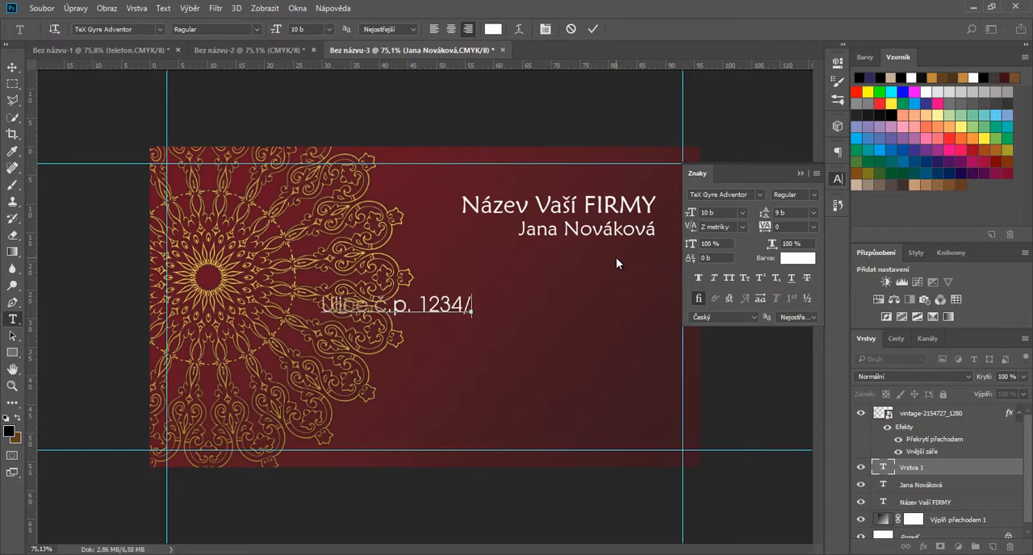
type("12")
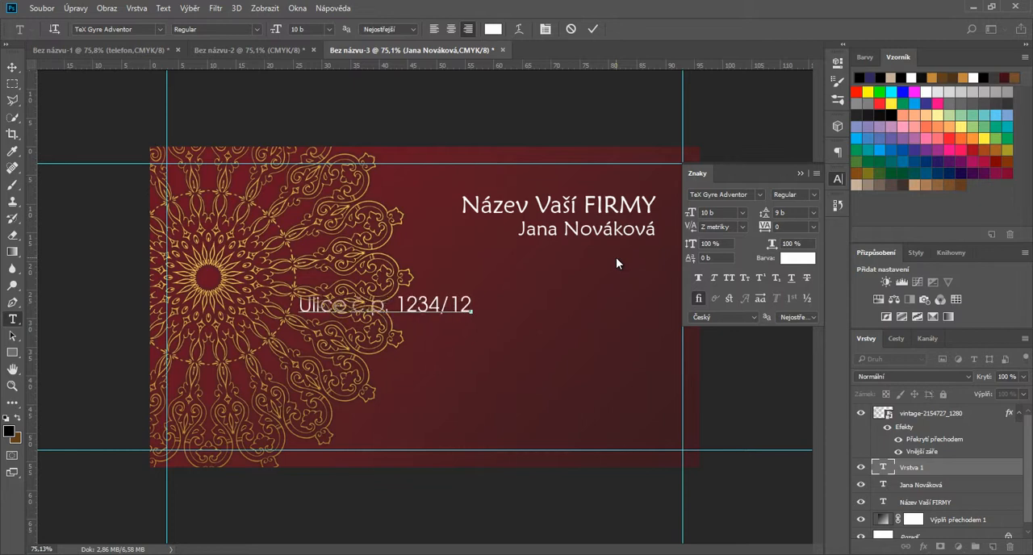
key("Return")
type("Vrbno pod Praděd")
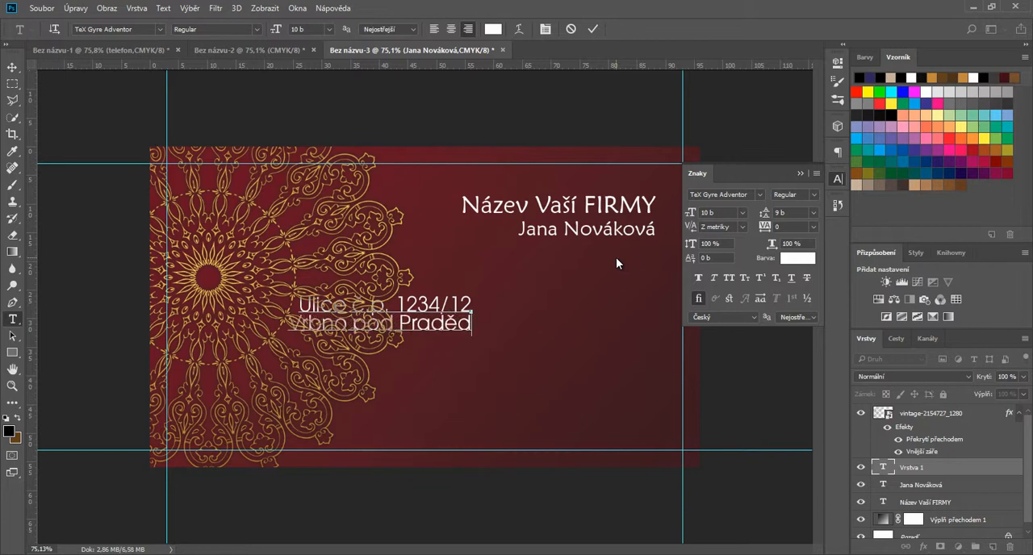
type("em")
key("Return")
type("793 26")
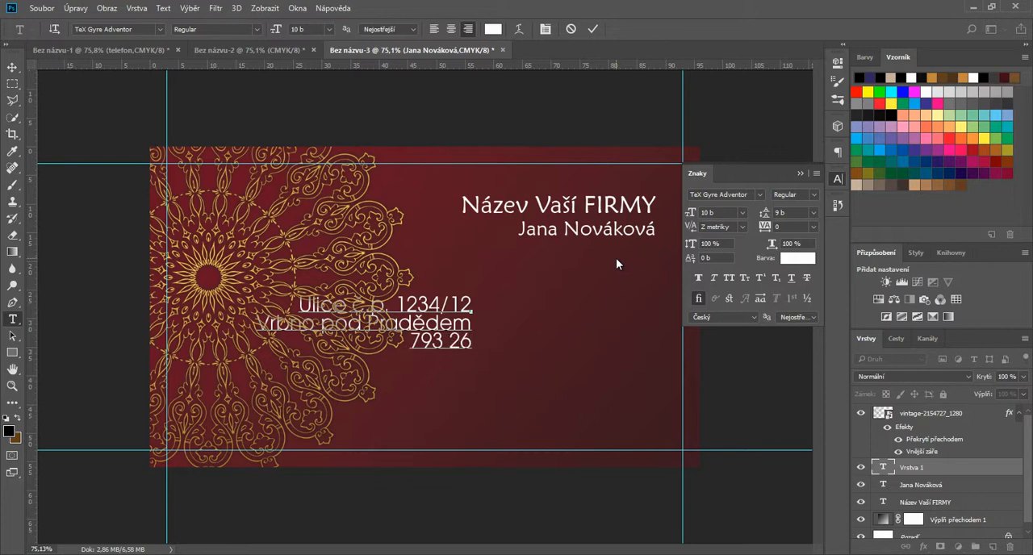
left_click(592, 29)
Step: Move the address block below the name, aligned to its right edge, and set its font size and leading to 8 pt
key("v")
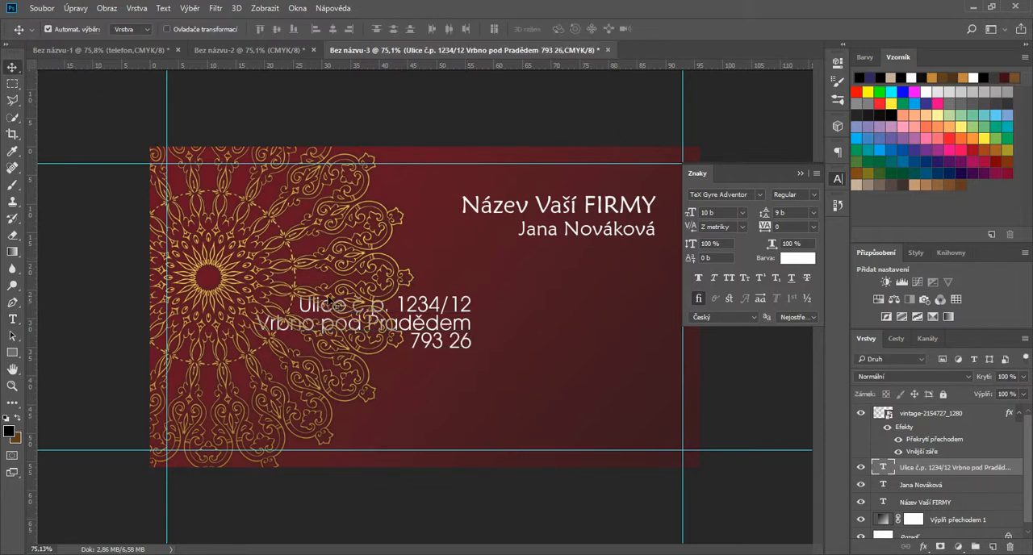
left_click_drag(480, 305, 666, 281)
left_click(741, 213)
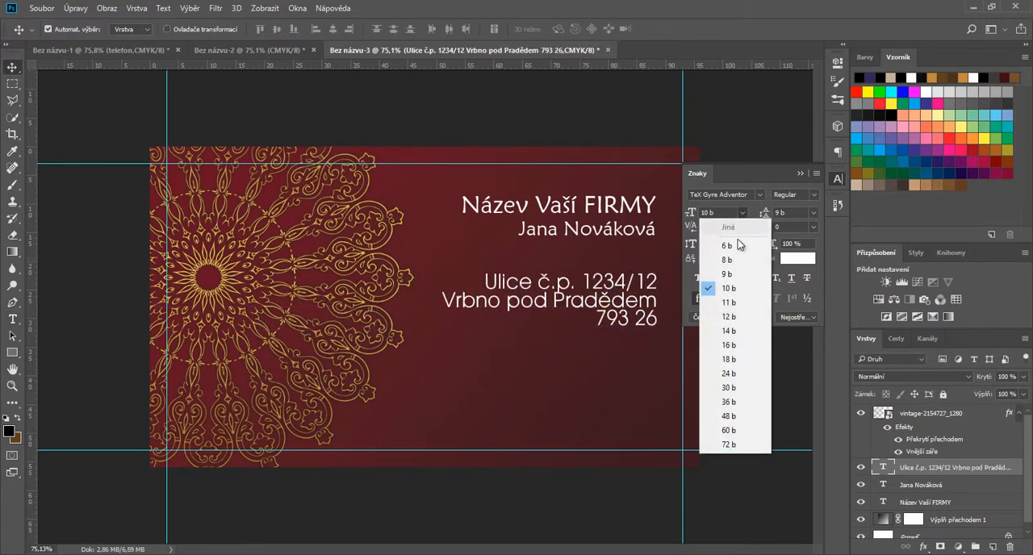
left_click(728, 255)
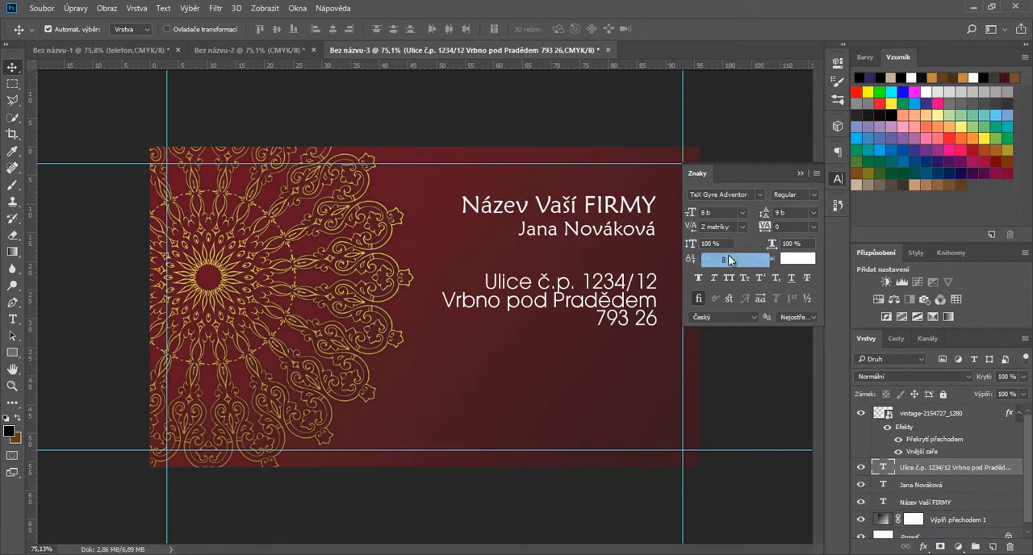
left_click(815, 212)
left_click(799, 263)
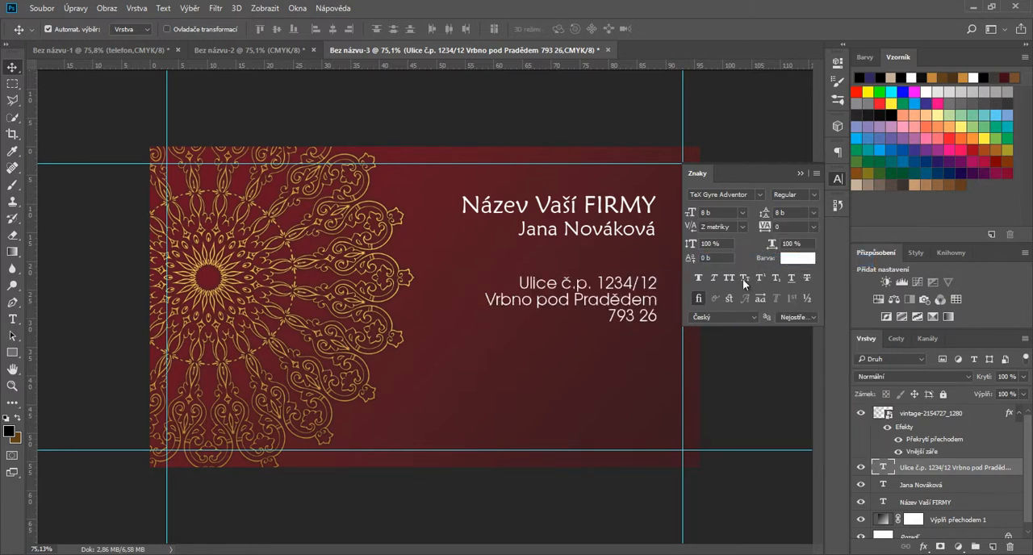
Step: Duplicate the address block below itself, replace the copy's text with "vášfacebook", and commit it
left_click_drag(635, 305, 577, 389)
double_click(882, 468)
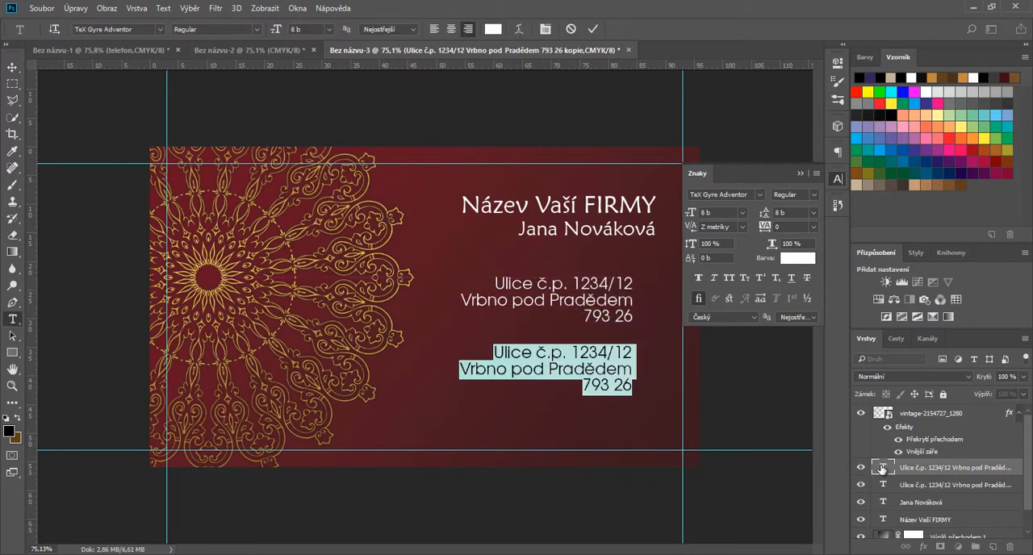
type("váš")
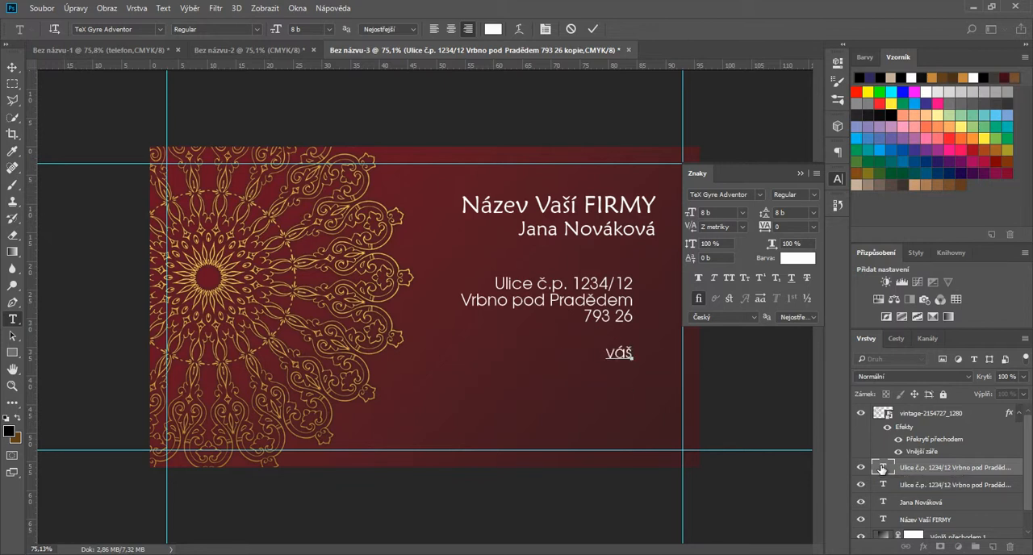
type("faceb")
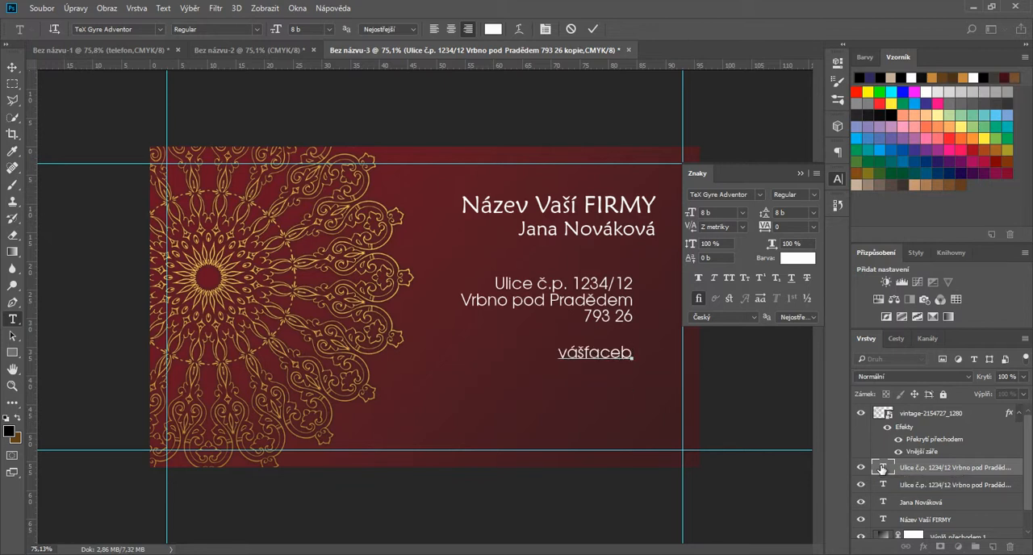
type("ook")
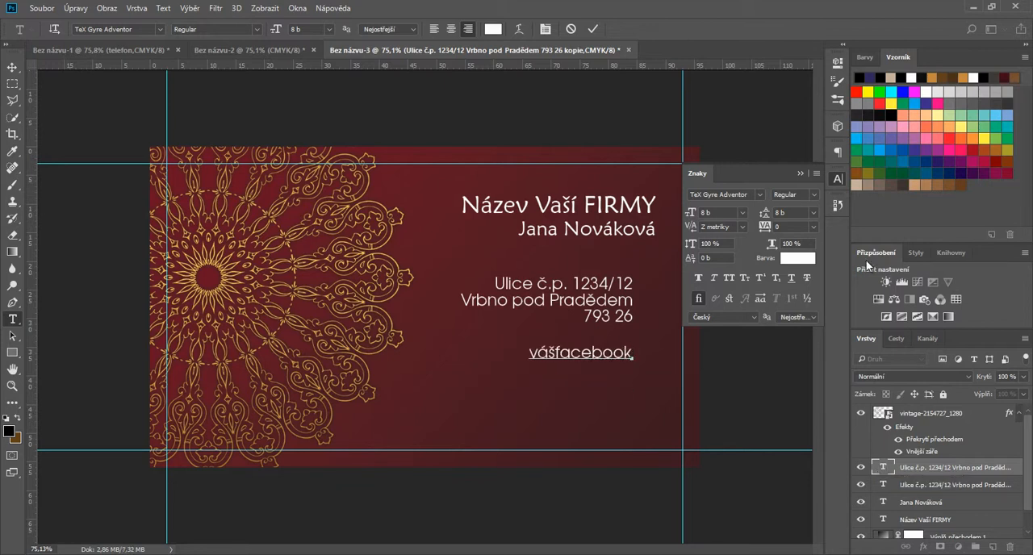
left_click(592, 29)
Step: Duplicate the Facebook line directly below and replace the copy's text with the phone number
key("v")
mouse_move(617, 353)
left_mouse_down()
mouse_move(617, 342)
mouse_move(616, 372)
left_mouse_up()
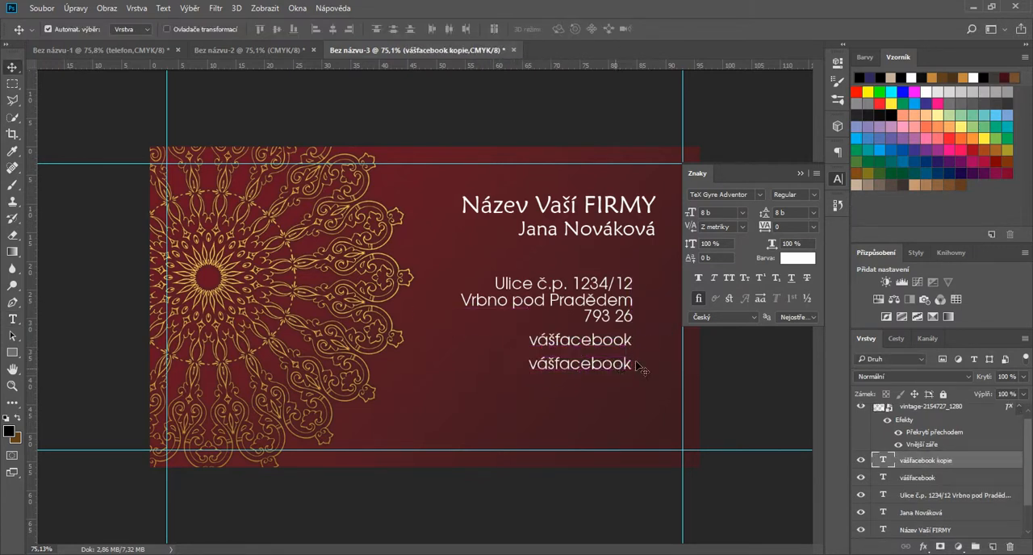
double_click(885, 460)
type("+420 7")
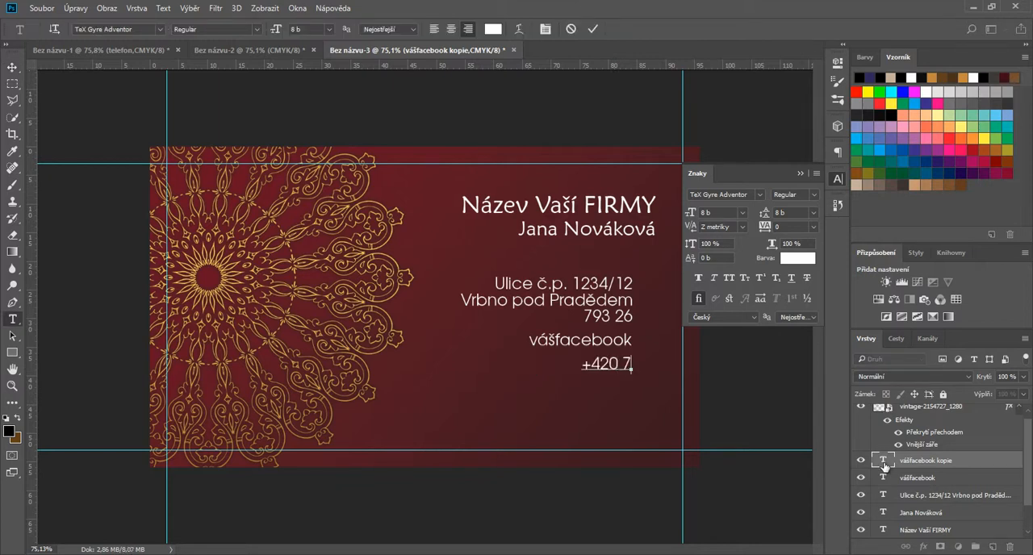
type("77 123 123")
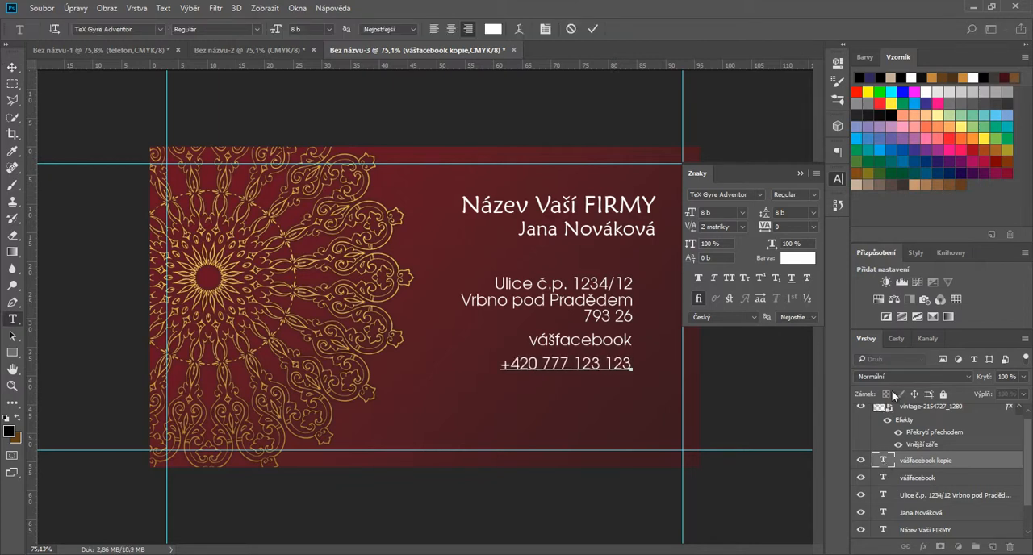
left_click(593, 28)
Step: Duplicate the phone line below itself and replace the copy's text with the contact's e-mail address
key("v")
left_click_drag(578, 367, 577, 399)
double_click(884, 461)
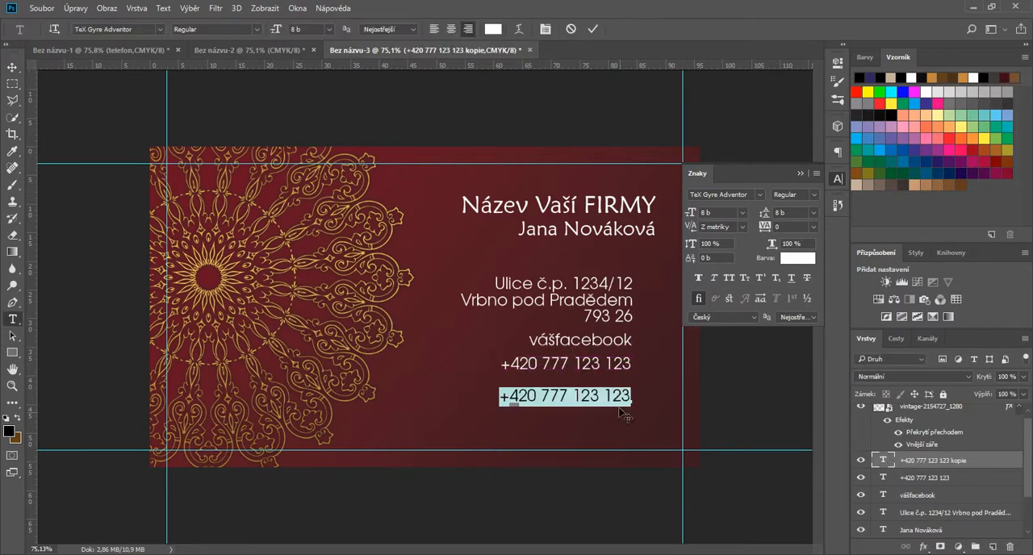
type("vas.email")
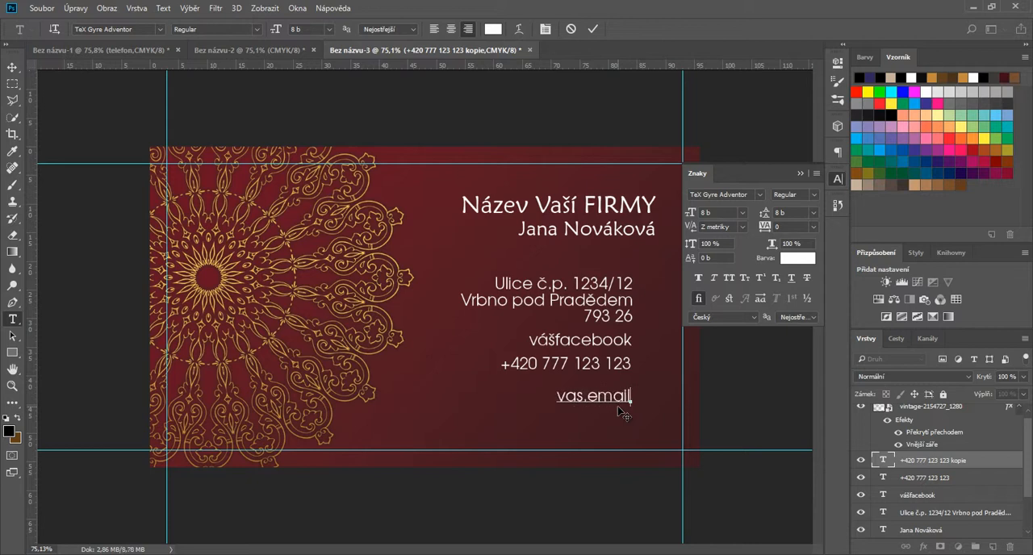
type(".&")
key("BackSpace")
type("@email.com")
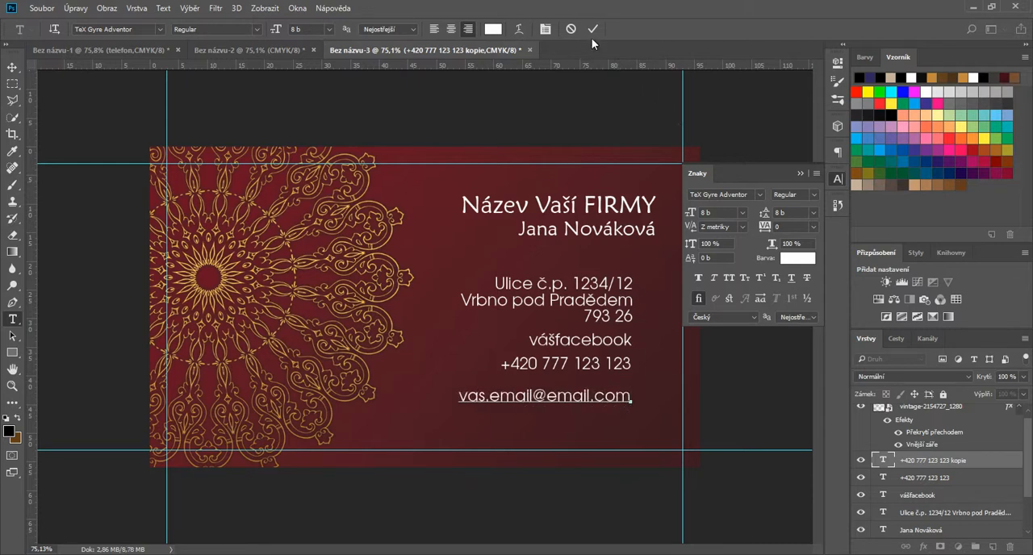
key("ctrl+Return")
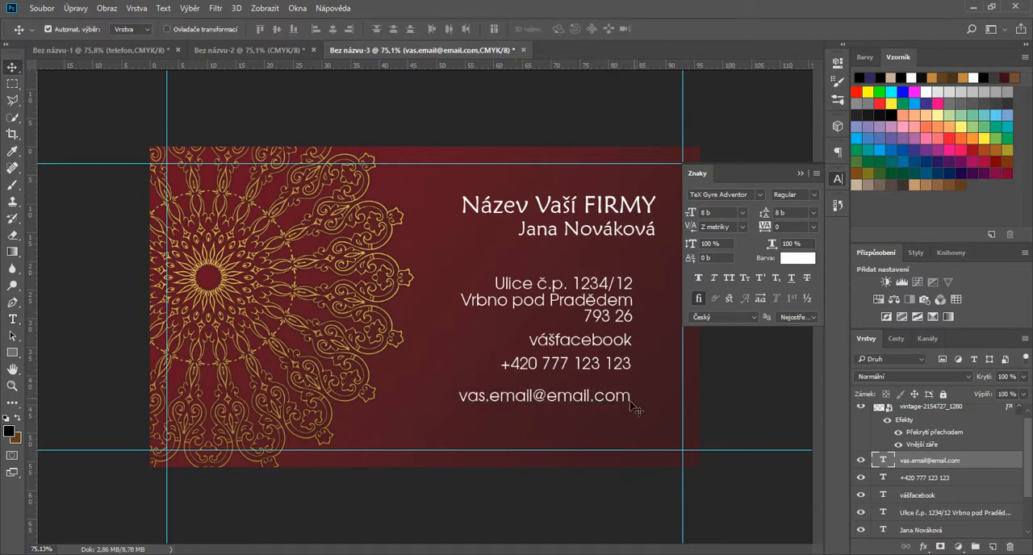
Step: Select the address, Facebook, phone and e-mail text layers together and shift them slightly down and inward from the card's right guide
left_click(926, 514, "shift")
left_click_drag(557, 347, 547, 359)
left_click(800, 173)
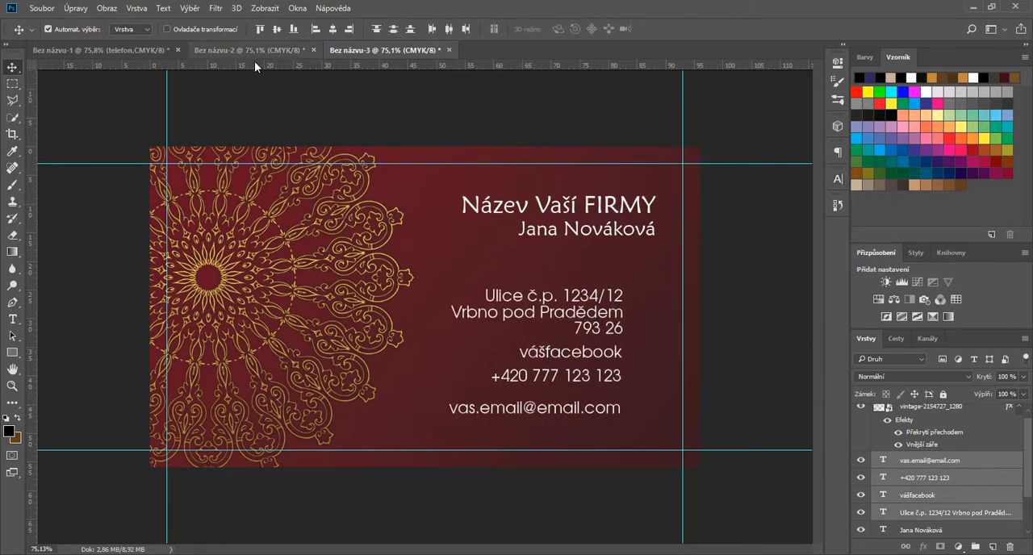
Step: Copy the address, Facebook, phone and mail icons from Bez názvu-1 into the card and place them right of the contact lines
left_click(122, 51)
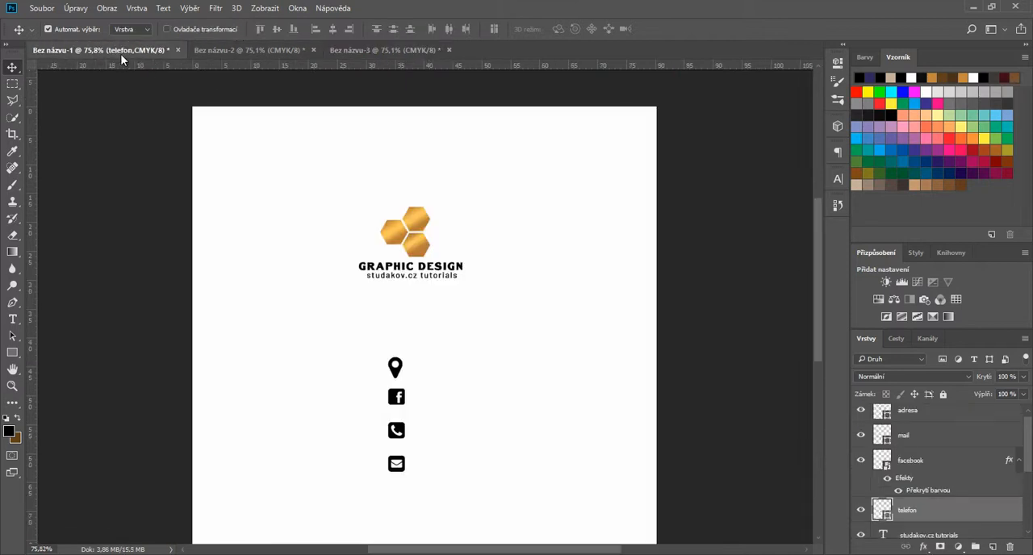
left_click_drag(354, 353, 415, 477)
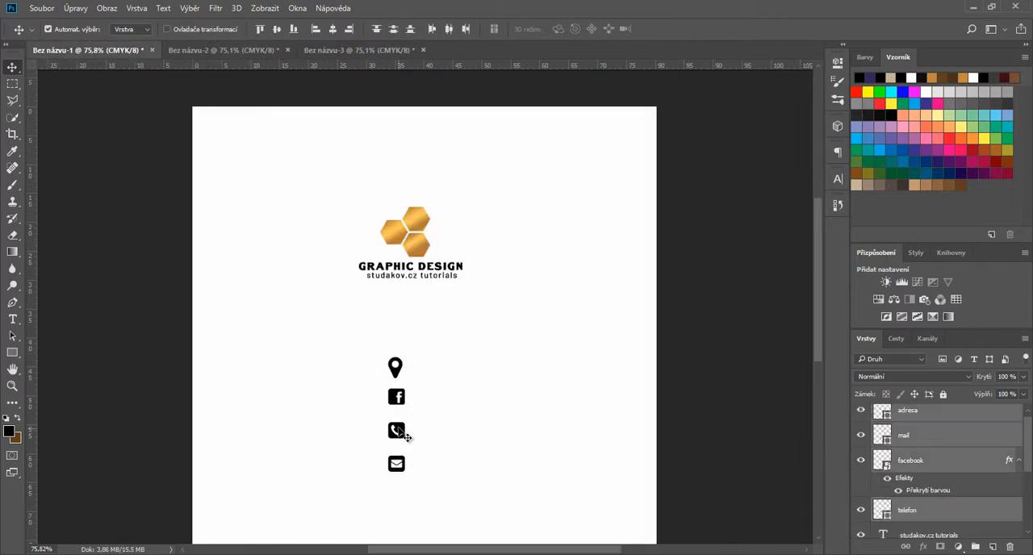
left_click_drag(399, 426, 474, 292)
left_click_drag(643, 346, 643, 345)
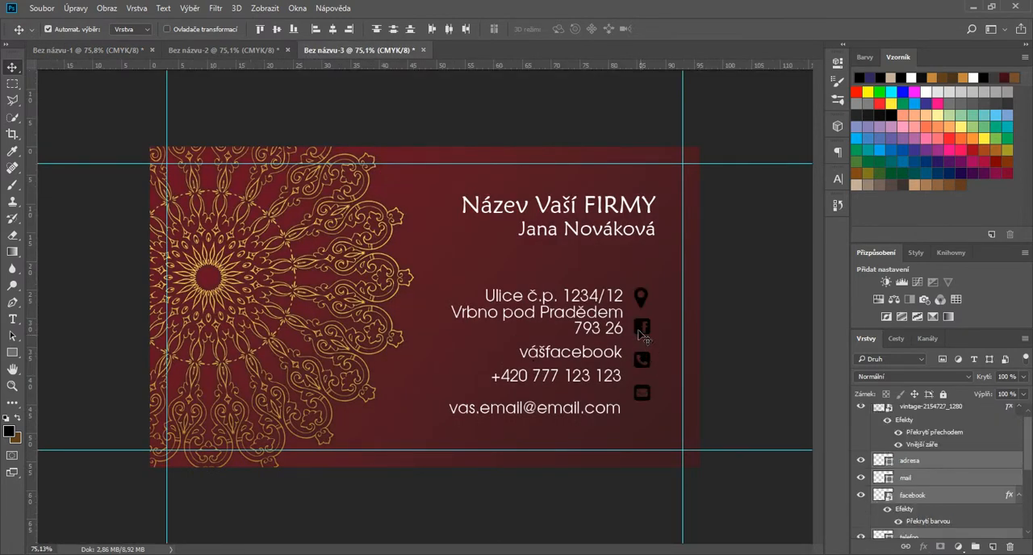
left_click(715, 350)
Step: Space the four contact icons vertically so each sits level with its matching text line
left_click(647, 308)
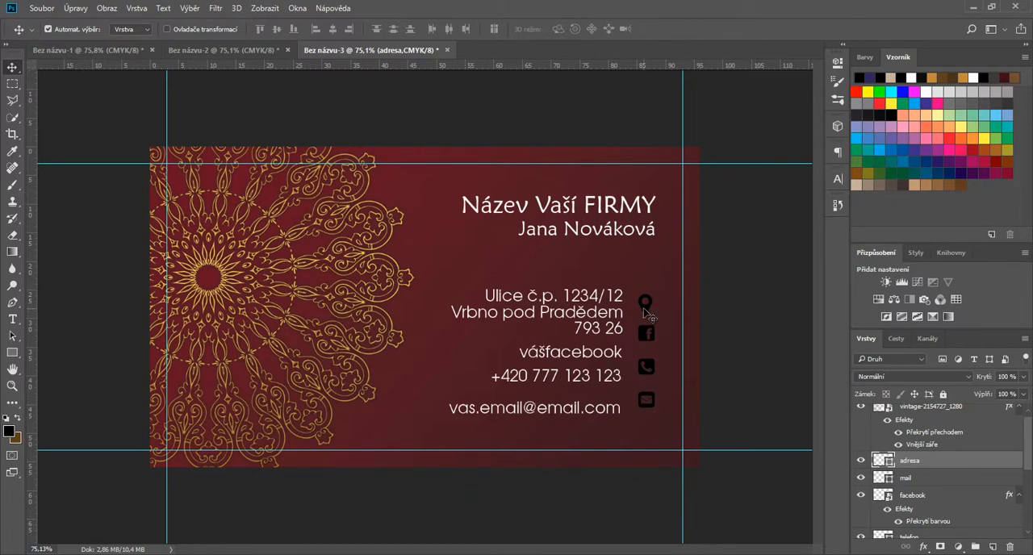
scroll(655, 317, "up", 3)
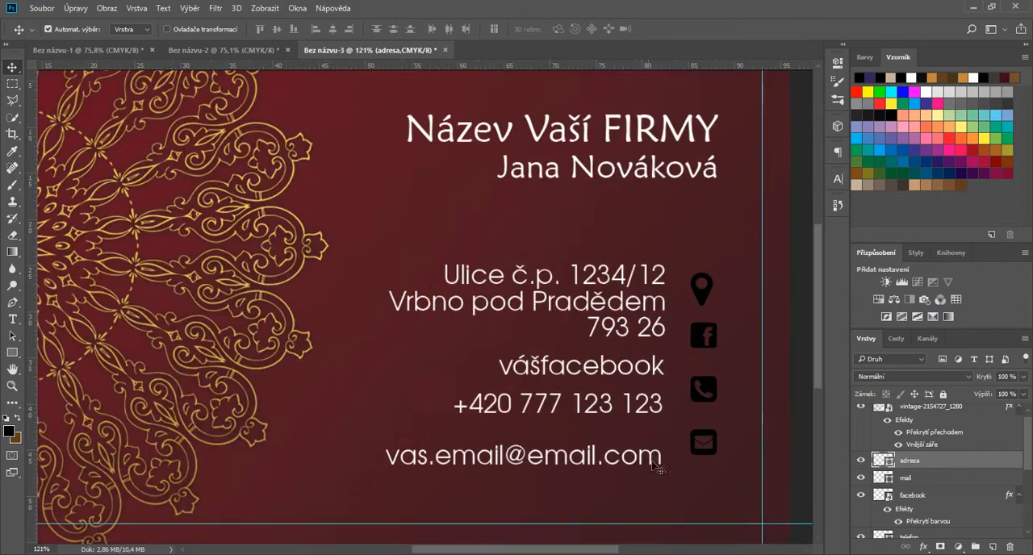
left_click_drag(487, 552, 528, 552)
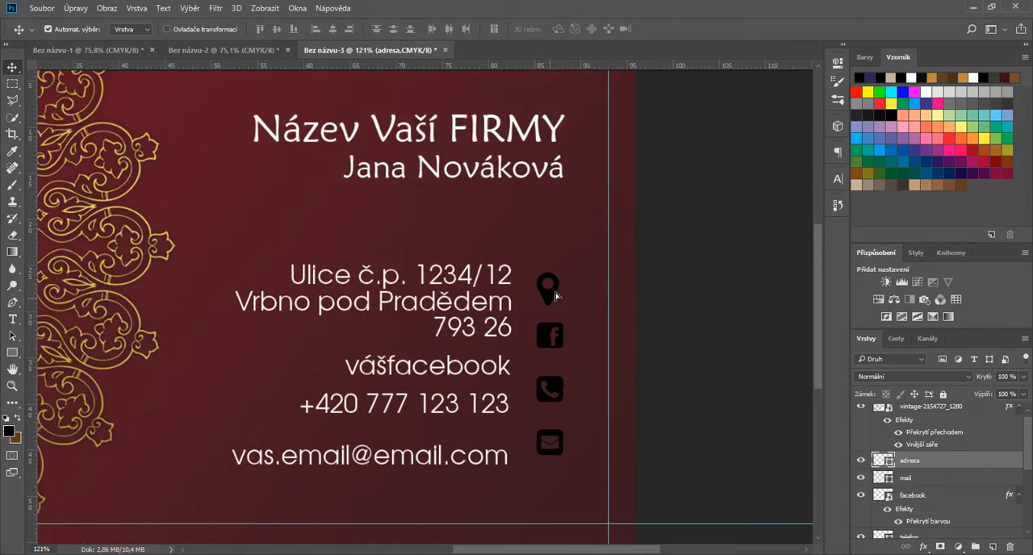
left_click_drag(549, 301, 556, 293)
left_click_drag(550, 335, 563, 401)
left_click_drag(558, 436, 563, 454)
left_click_drag(562, 409, 508, 416)
Step: Fine-tune the positions of the e-mail, Facebook and address texts and the address pin so texts and icons line up
left_click(494, 456)
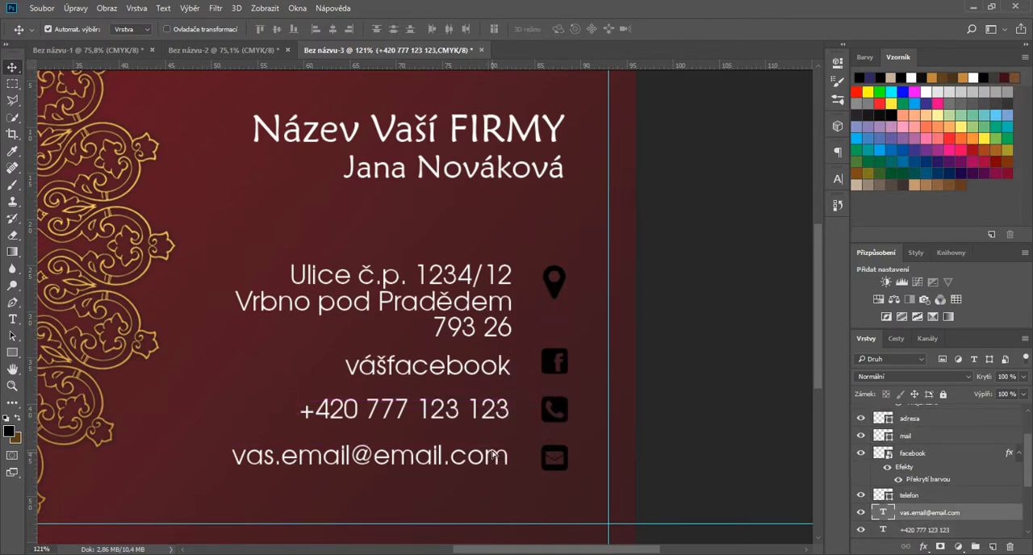
left_click_drag(493, 456, 494, 458)
left_click_drag(505, 375, 500, 364)
left_click_drag(499, 302, 499, 299)
mouse_move(560, 287)
left_mouse_down()
mouse_move(554, 277)
mouse_move(558, 298)
left_mouse_up()
Step: Apply a gold linear Gradient Overlay to the address icon with a 139° angle and 60% scale
scroll(557, 275, "up", 4)
scroll(576, 354, "down", 4)
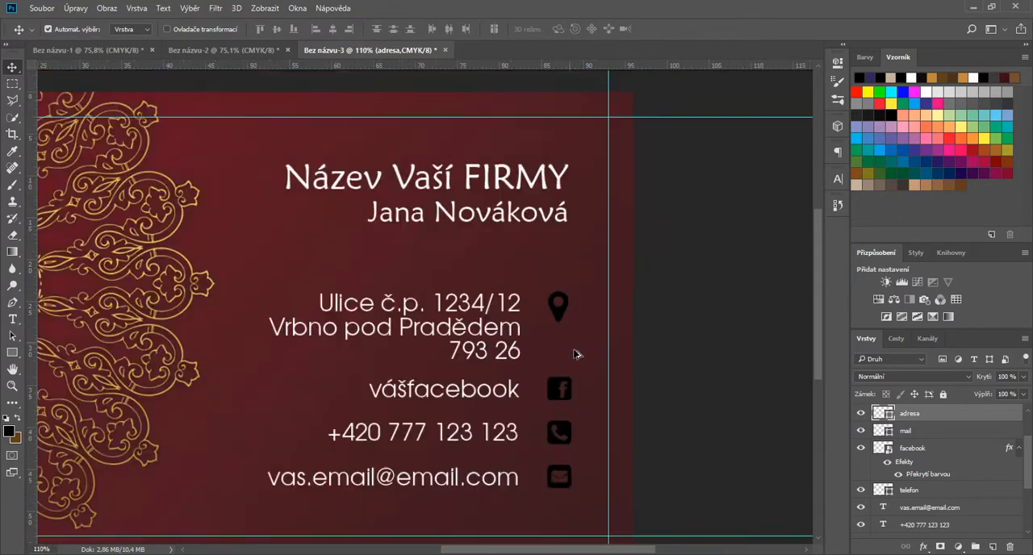
scroll(776, 405, "down", 2)
scroll(813, 405, "up", 2)
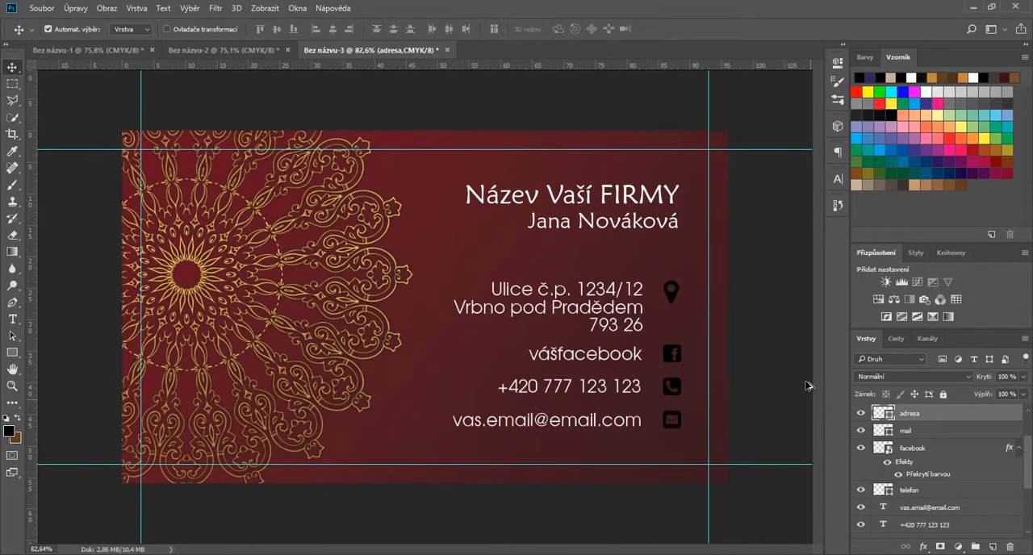
left_click(924, 547)
left_click(991, 494)
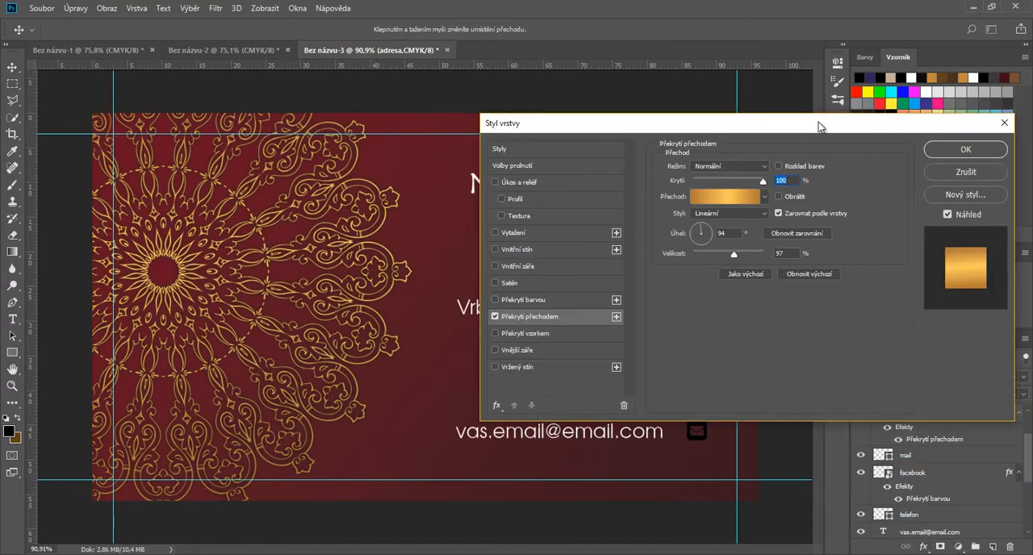
left_click_drag(819, 127, 373, 139)
left_click_drag(269, 246, 270, 266)
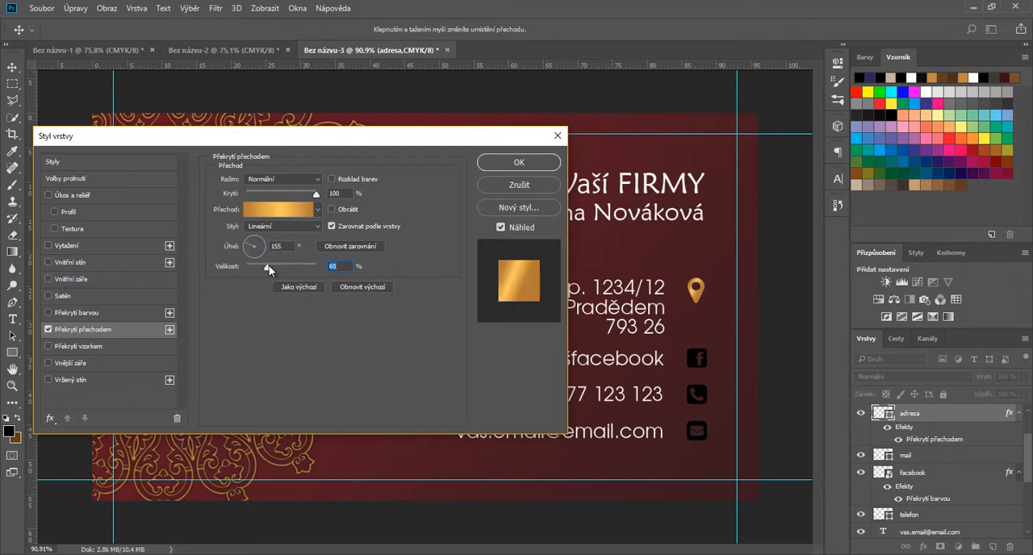
left_click(251, 248)
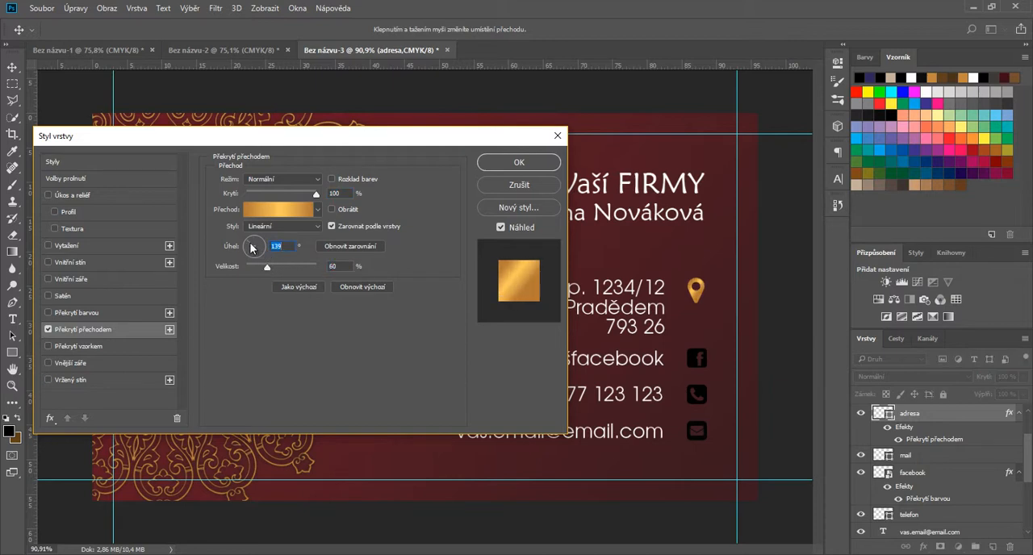
left_click(553, 166)
Step: Copy the address icon's layer style and paste it onto the mail, facebook and telefon layers
left_click(699, 363)
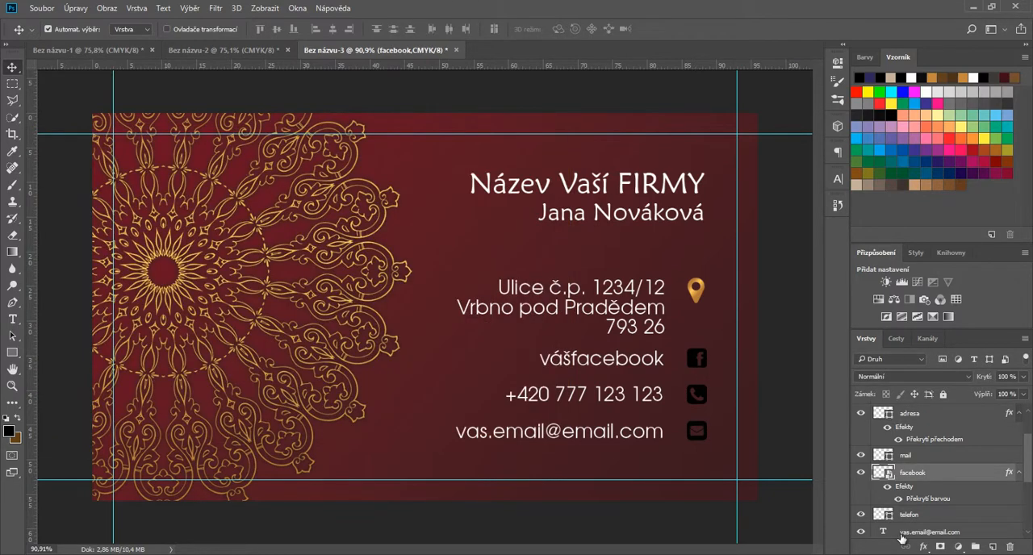
right_click(909, 413)
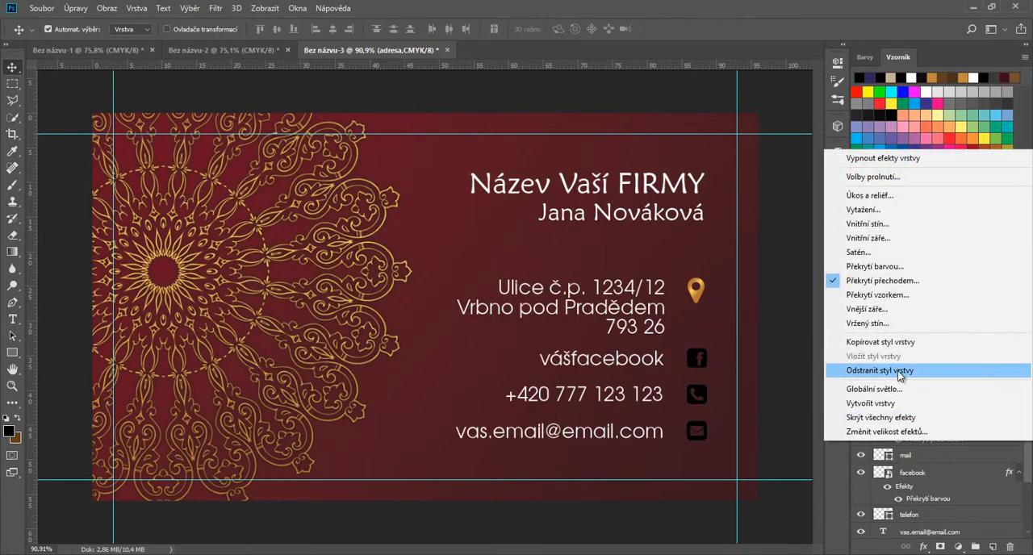
left_click(905, 361)
right_click(920, 457)
left_click(710, 364)
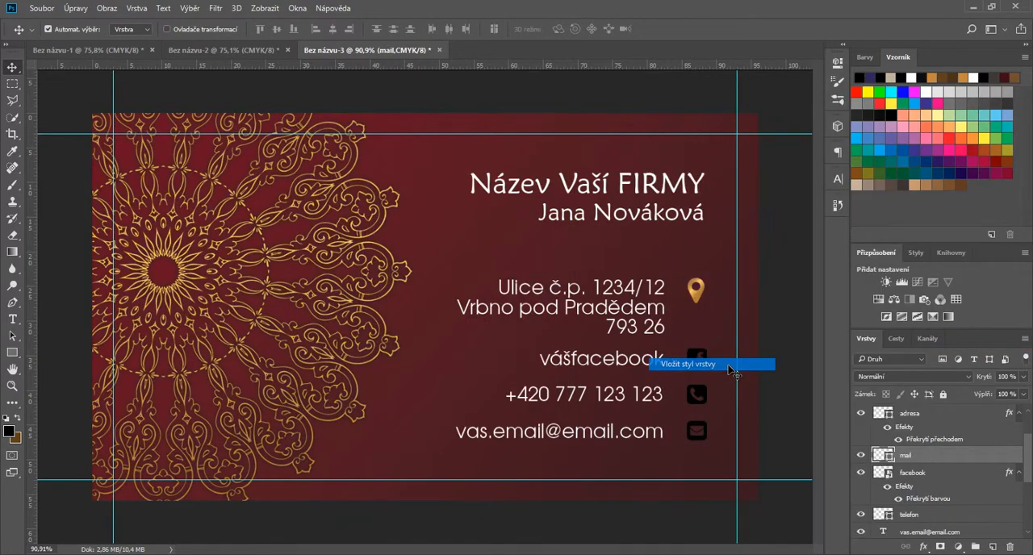
right_click(934, 496)
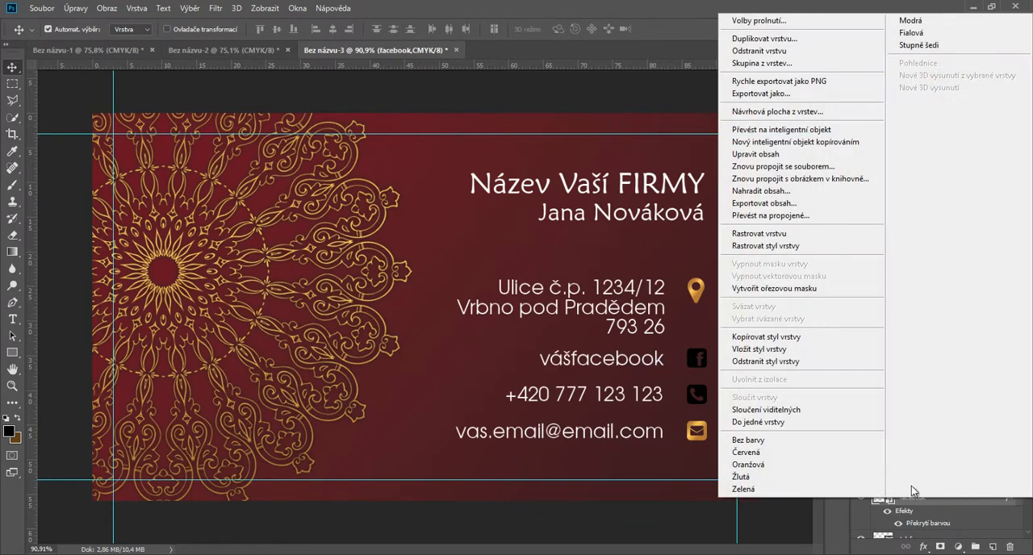
left_click(798, 355)
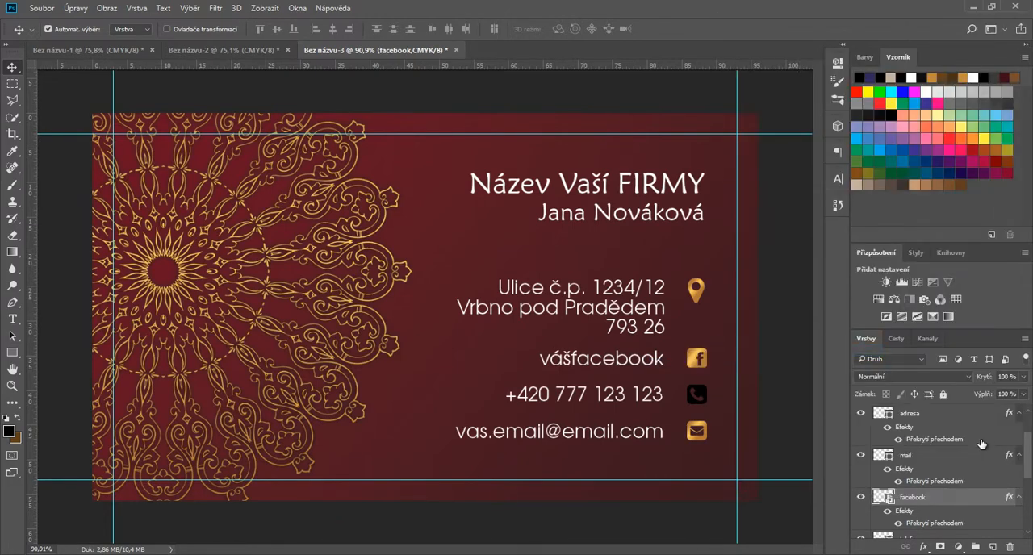
scroll(955, 488, "down", 3)
right_click(920, 484)
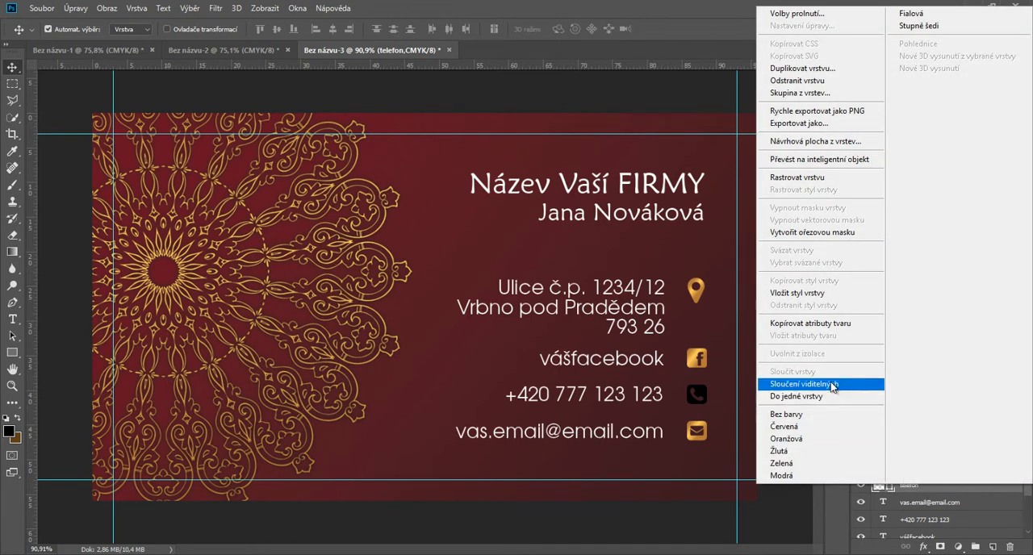
left_click(800, 294)
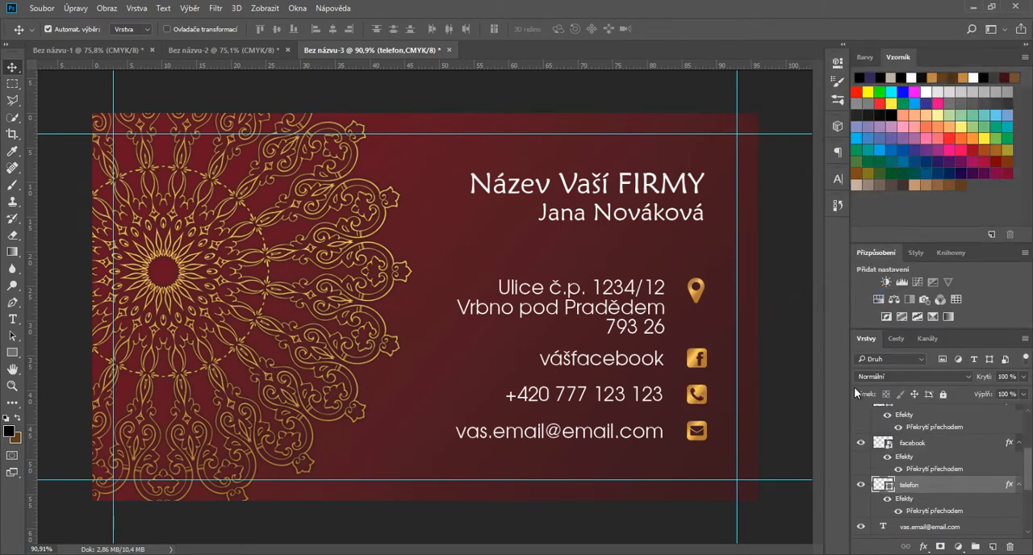
Step: Apply the gold linear Gradient Overlay to the Název Vaší FIRMY text with a 90° angle and 87% scale
left_click(643, 304)
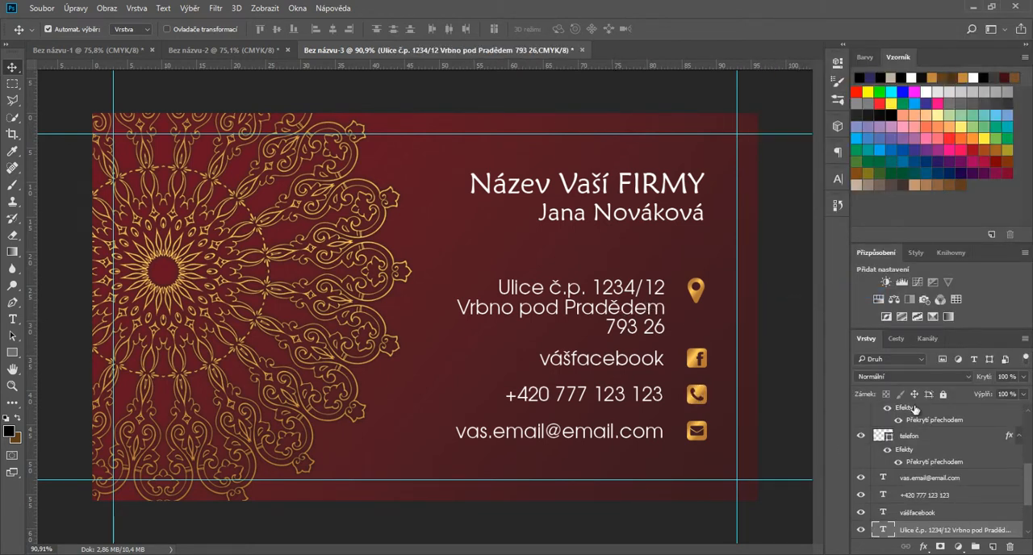
left_click(690, 194)
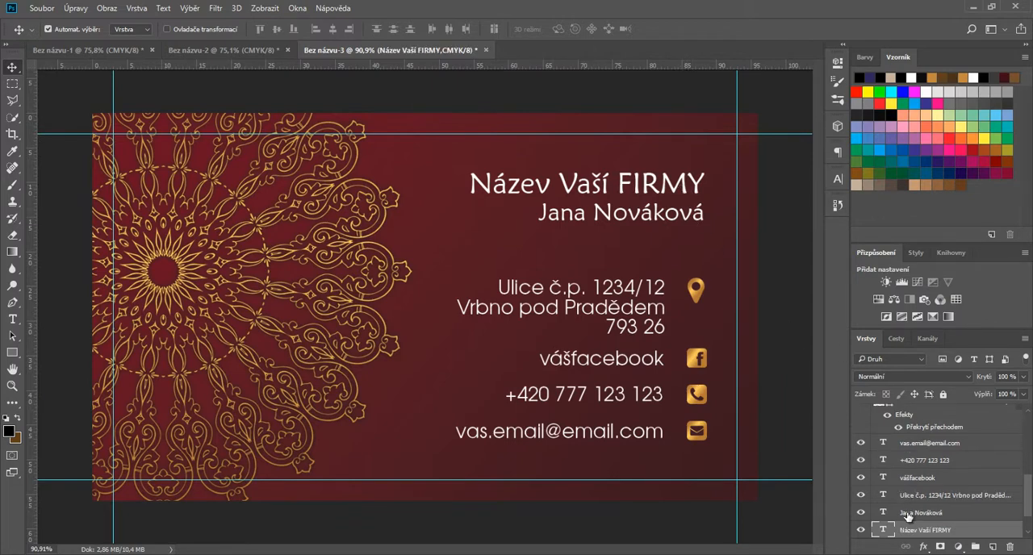
right_click(931, 551)
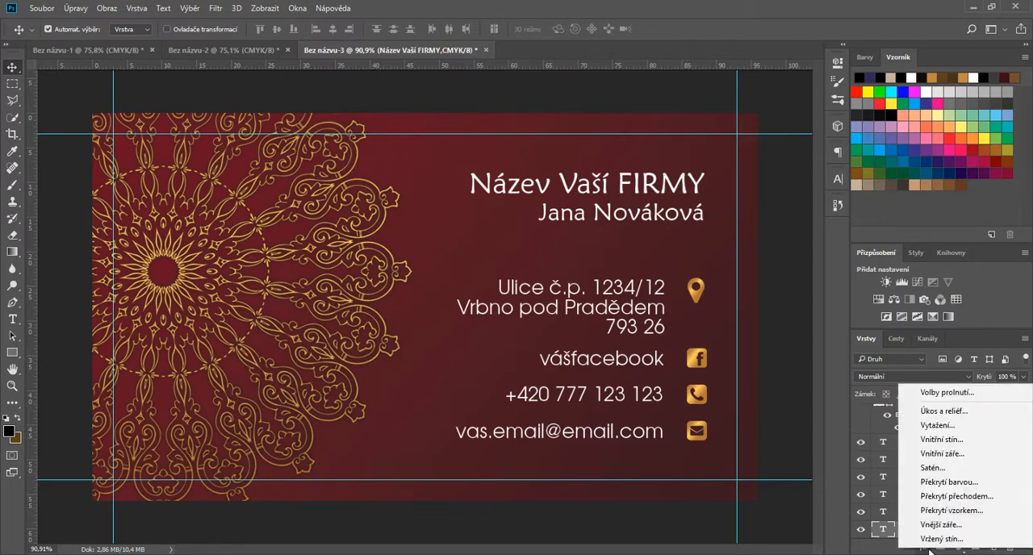
left_click(973, 500)
left_click_drag(458, 135, 304, 134)
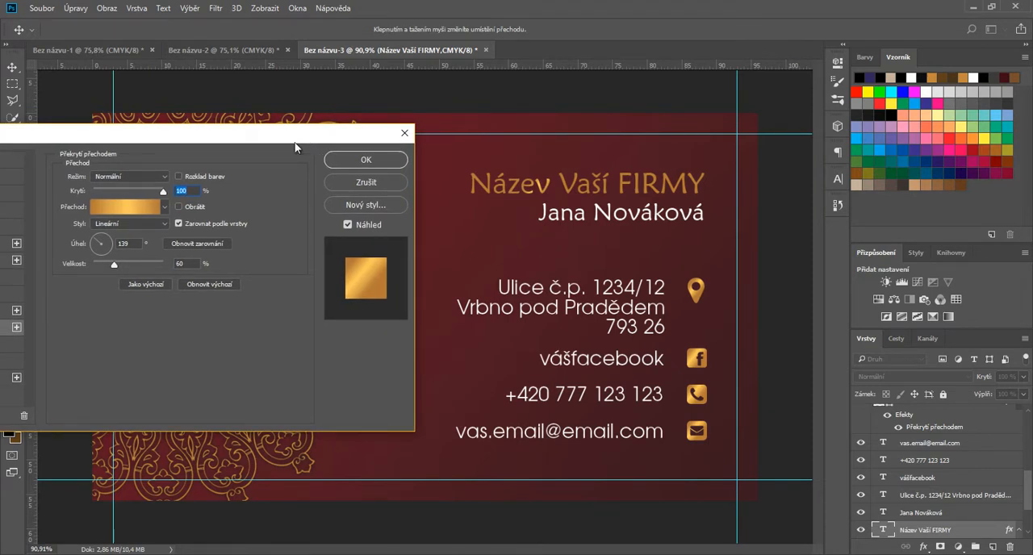
left_click(102, 240)
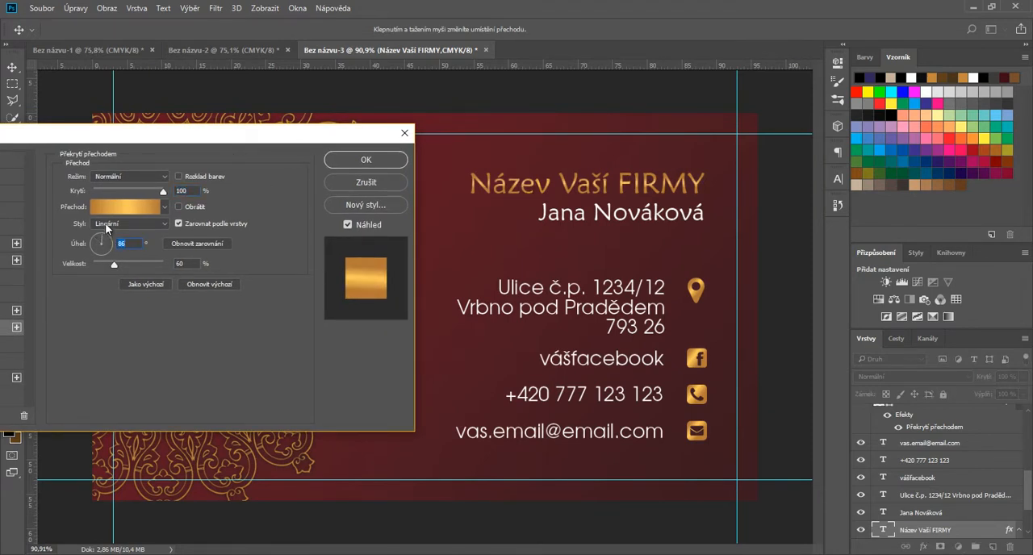
left_click_drag(116, 265, 137, 268)
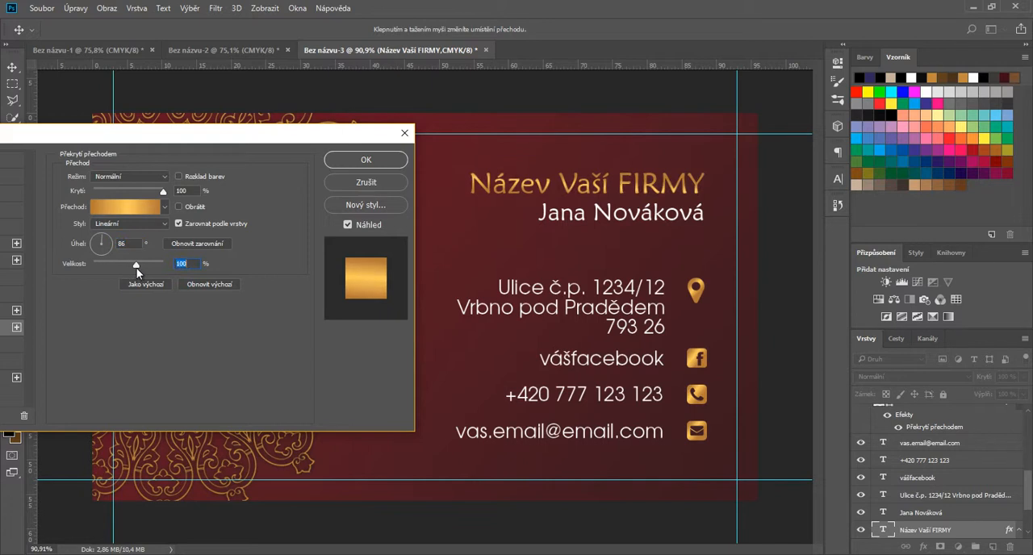
left_click(103, 239)
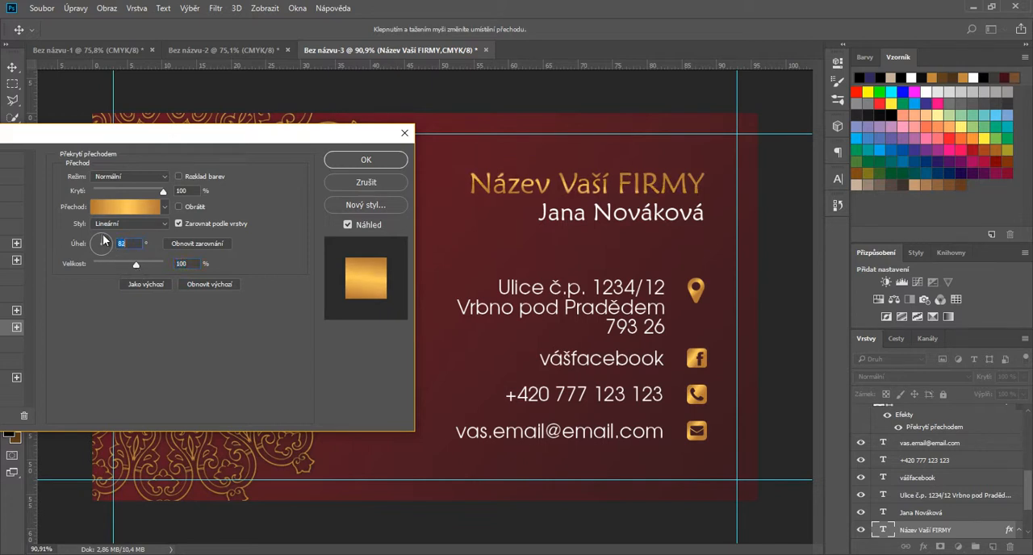
left_click(102, 240)
type("90")
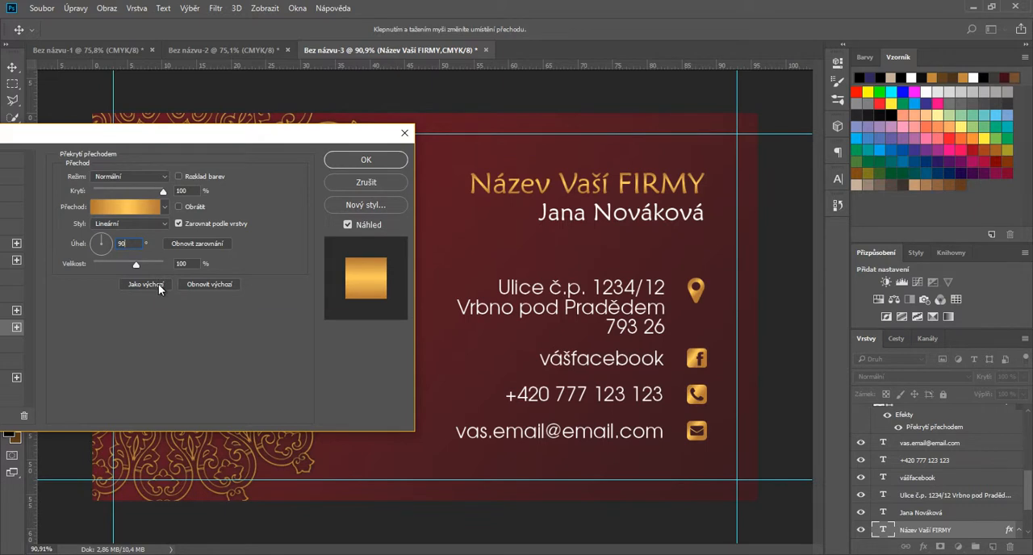
left_click_drag(135, 265, 124, 267)
key("Return")
Step: Copy the company name's layer style and paste it onto the person's name and the address text layers
left_click(926, 511)
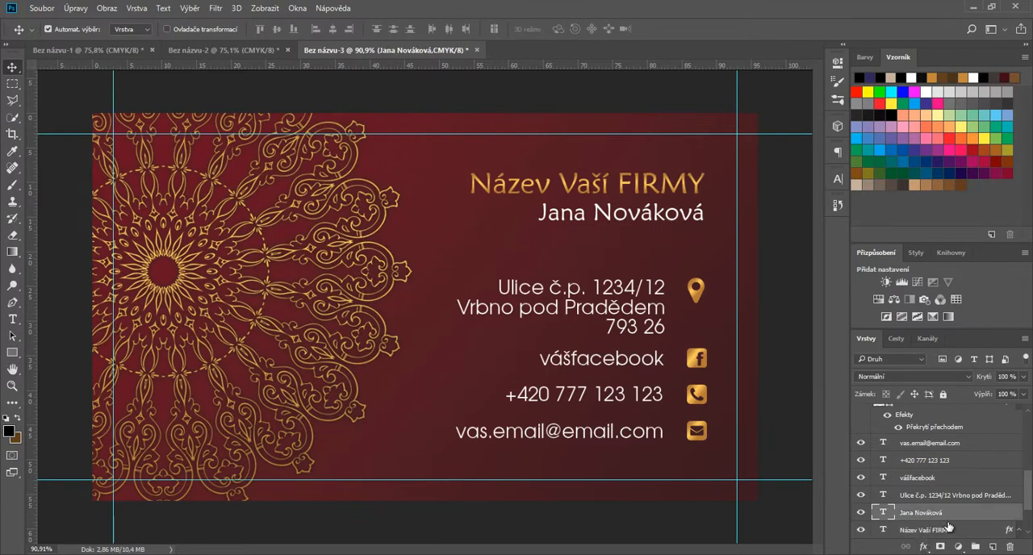
right_click(947, 531)
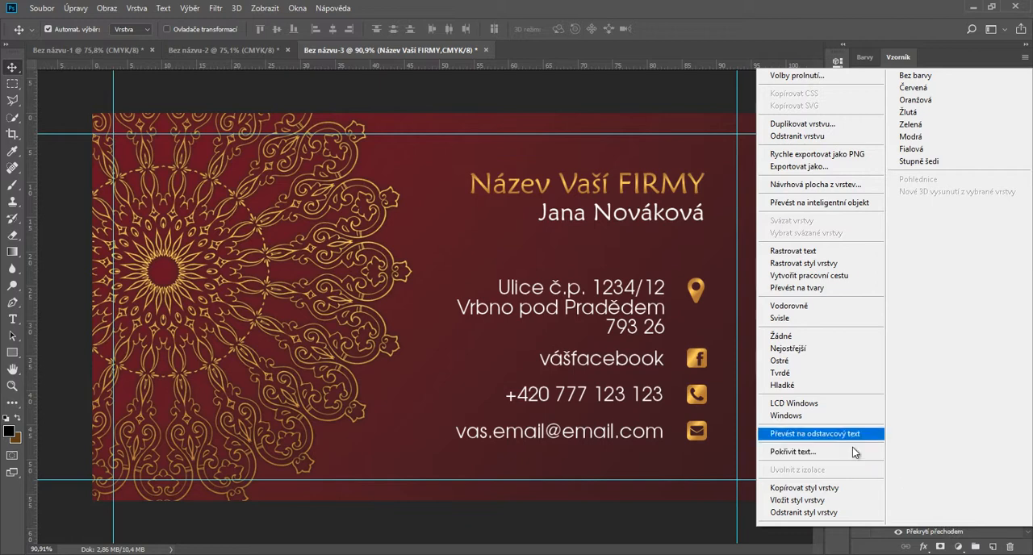
left_click(841, 488)
left_click(883, 489)
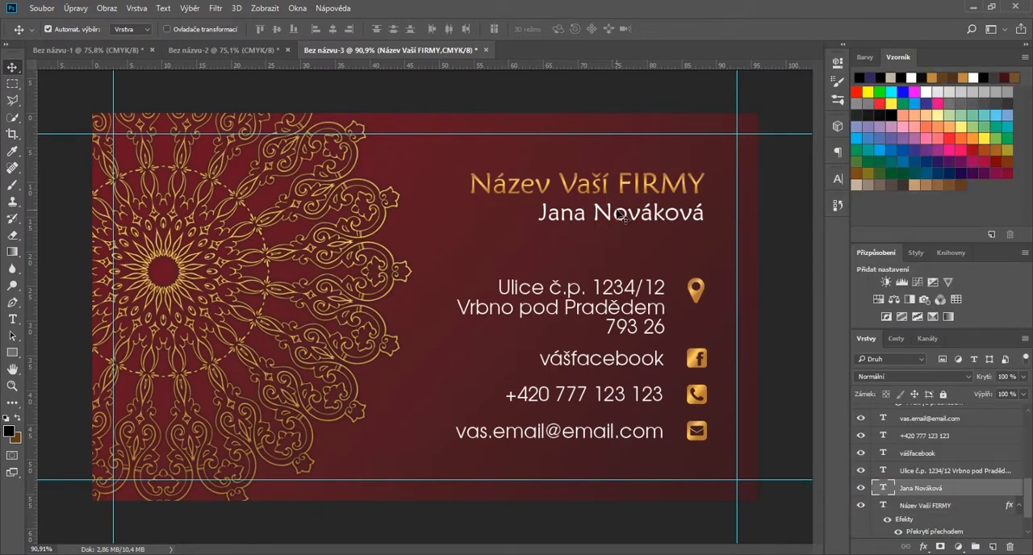
right_click(884, 489)
key("Escape")
right_click(920, 489)
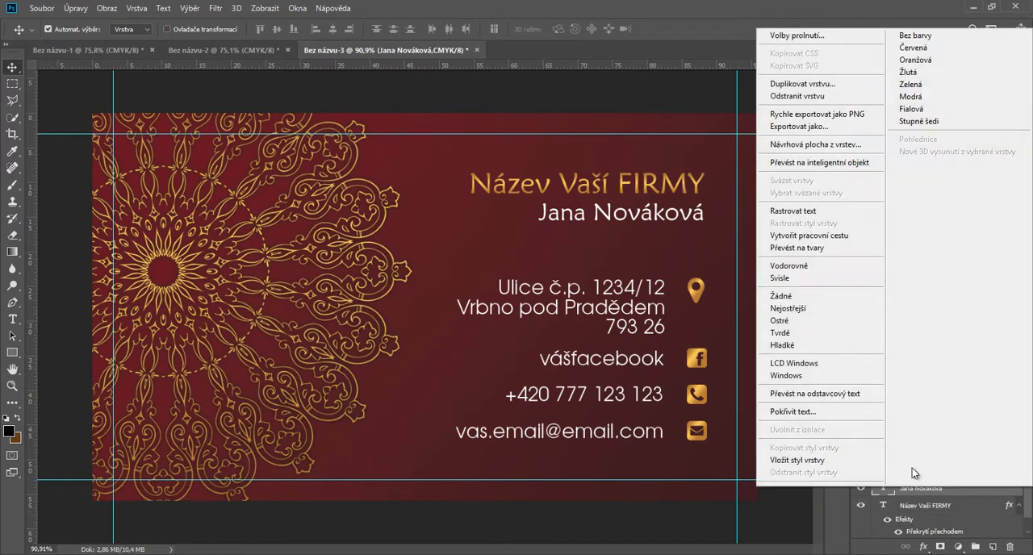
left_click(831, 459)
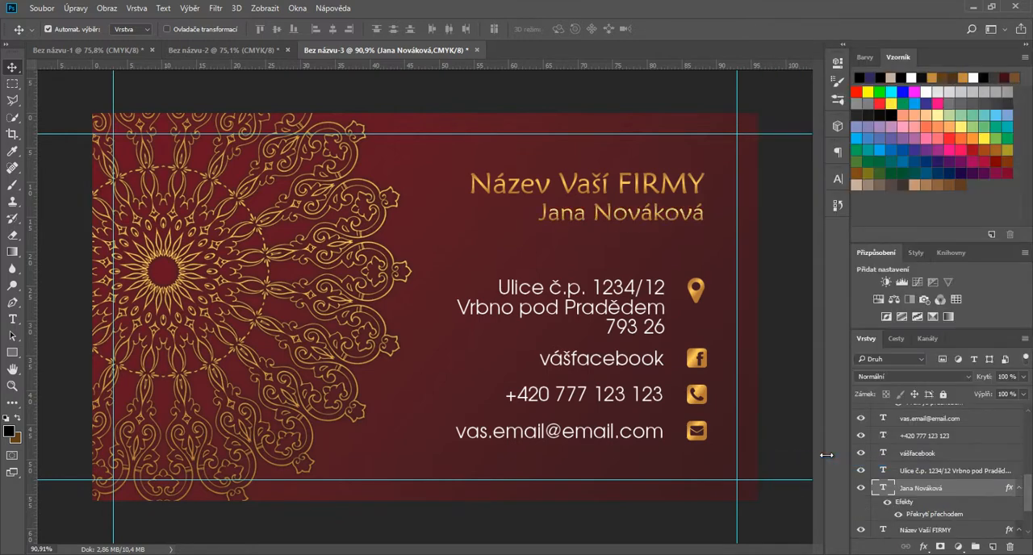
left_click(928, 471)
right_click(934, 468)
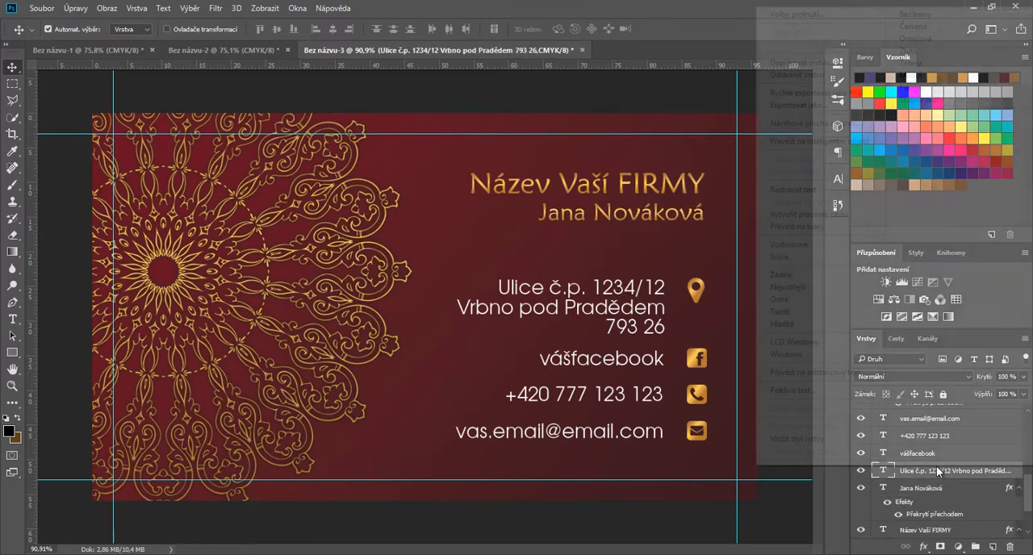
left_click(838, 438)
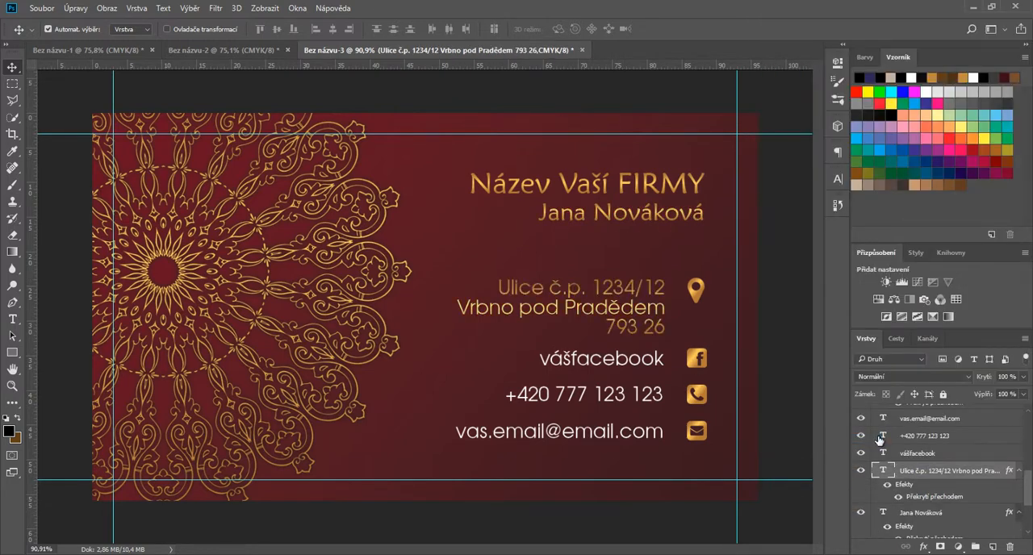
Step: Set the address text's Gradient Overlay to an 81° angle and 150% scale
double_click(907, 495)
left_click_drag(575, 95, 243, 95)
left_click(128, 196)
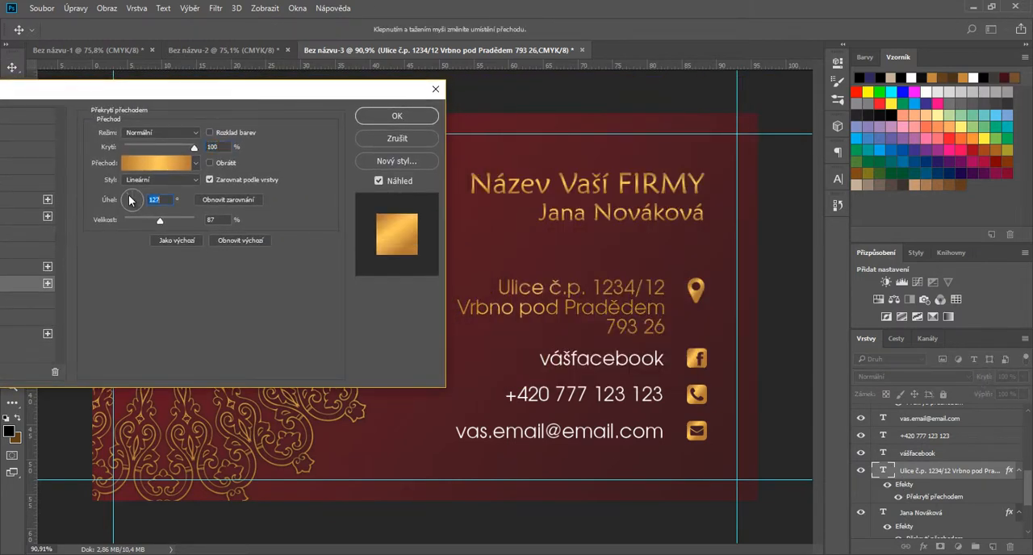
left_click_drag(128, 196, 207, 223)
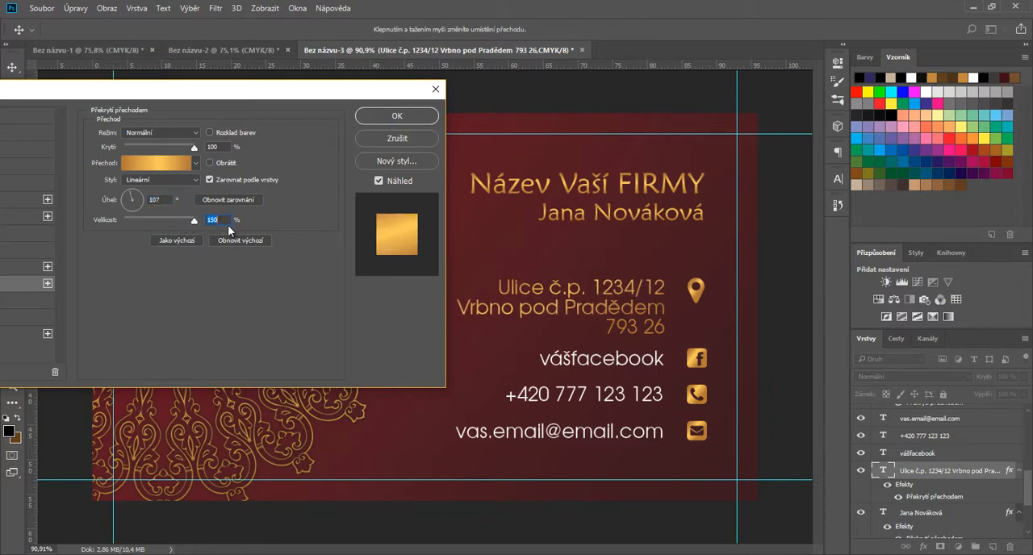
left_click(134, 198)
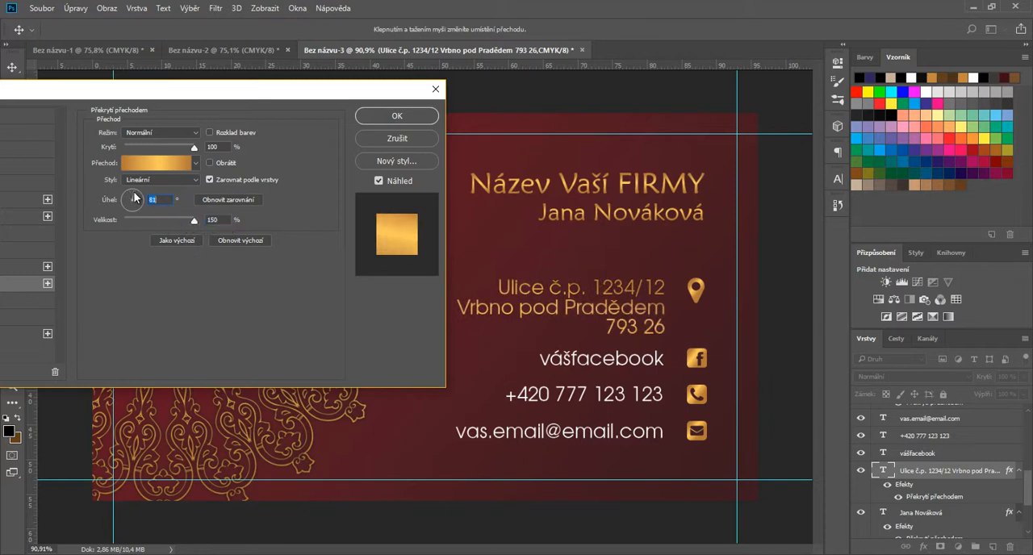
left_click(391, 118)
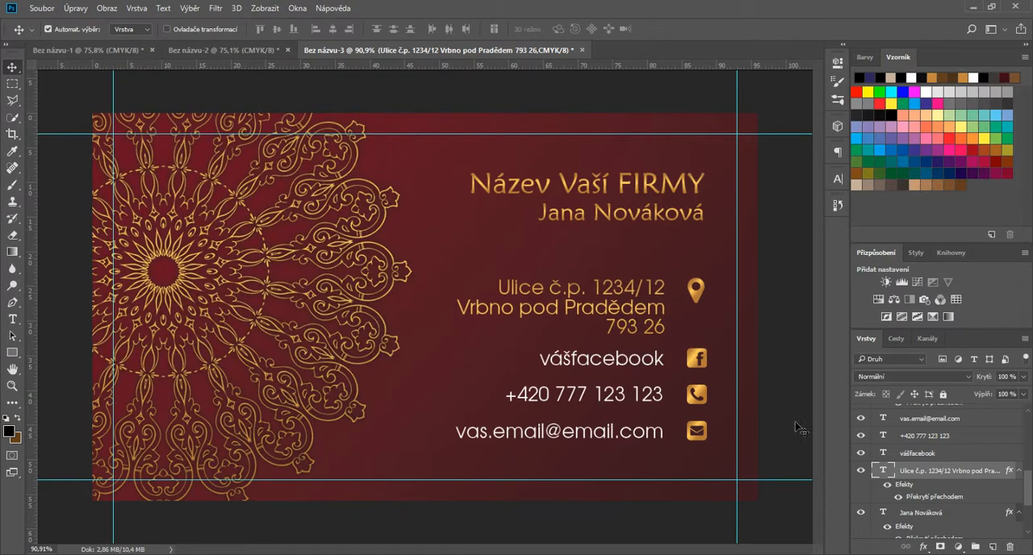
Step: Paste the copied gold layer style onto the Facebook, phone number and e-mail text layers
left_click(635, 366)
right_click(921, 462)
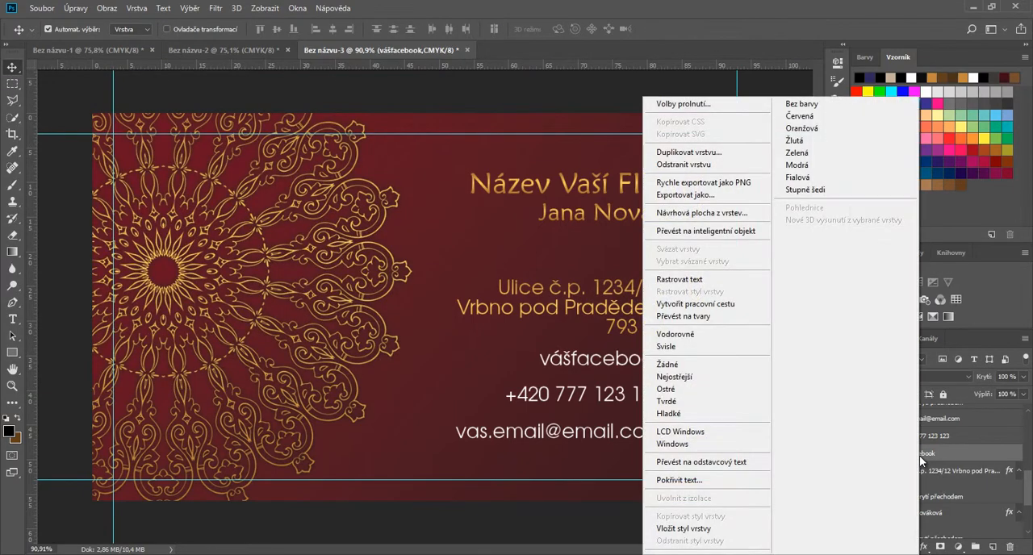
left_click(710, 528)
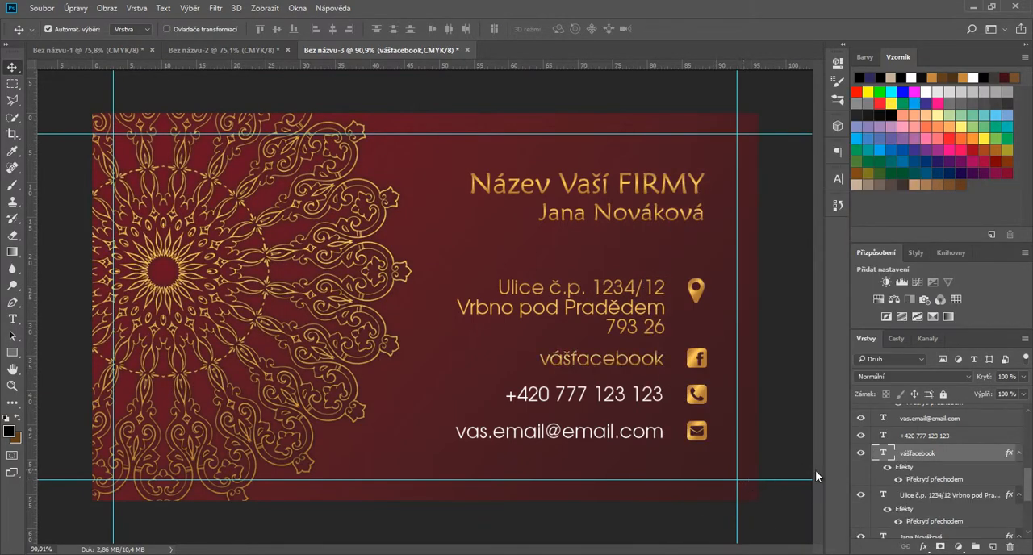
scroll(927, 500, "down", 3)
left_click(894, 532)
scroll(927, 452, "up", 2)
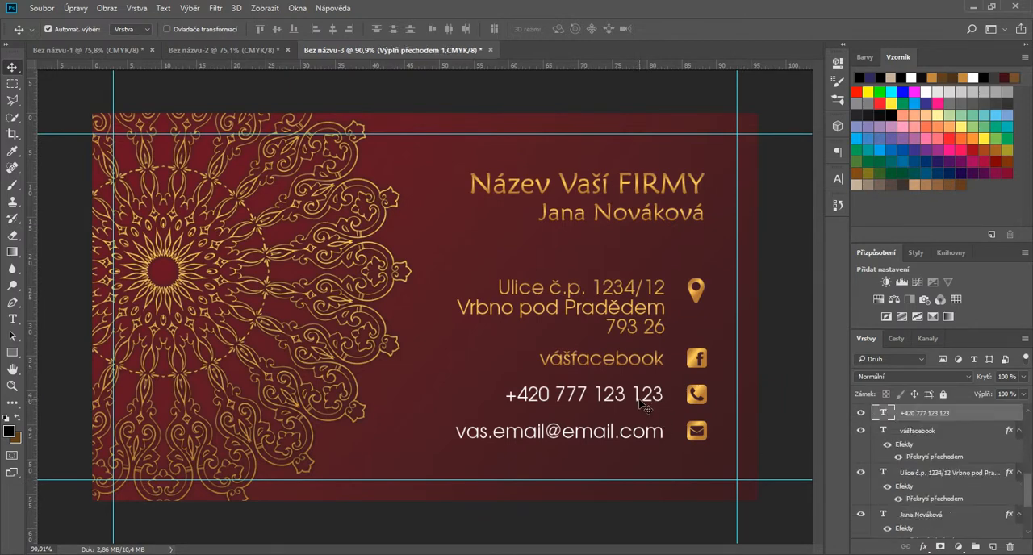
left_click(911, 416)
right_click(923, 420)
left_click(702, 528)
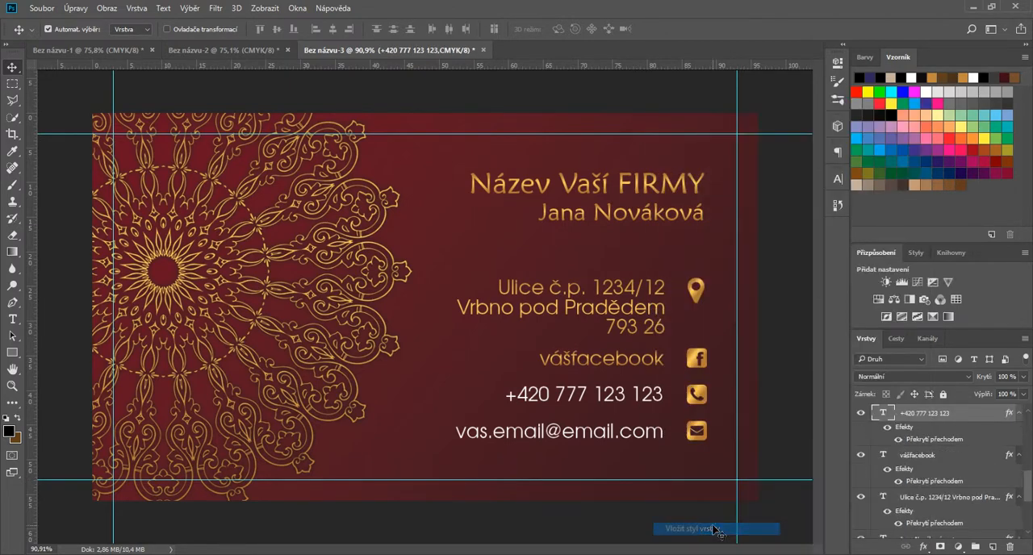
scroll(927, 484, "up", 1)
left_click(928, 413)
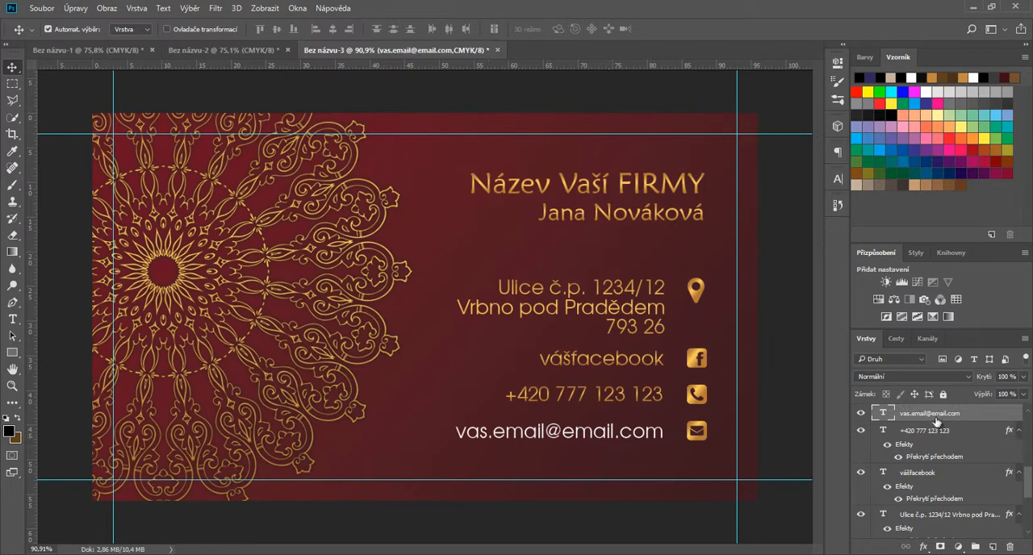
right_click(936, 421)
left_click(731, 528)
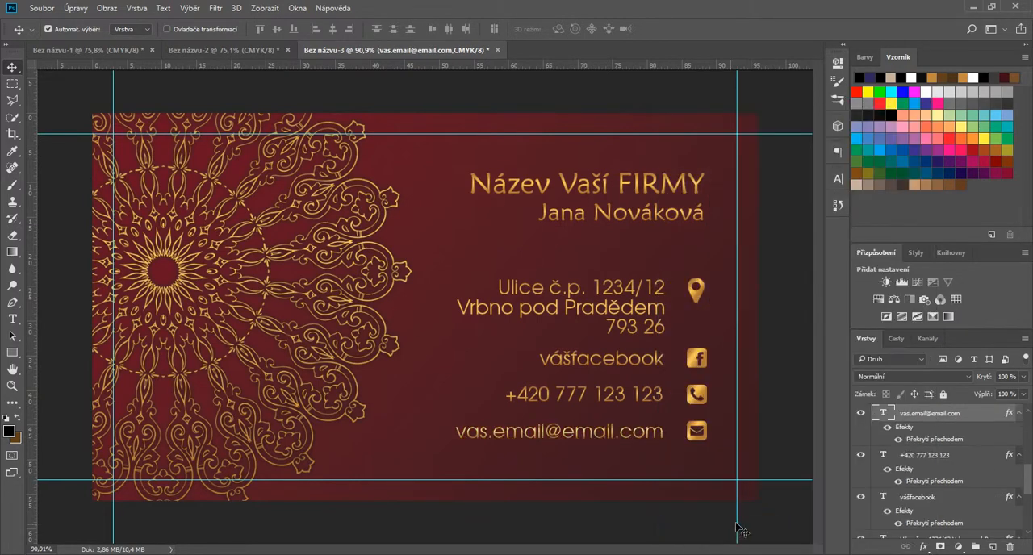
Step: Set the Gradient Overlay scale of the phone number text to 129%
left_click(920, 456)
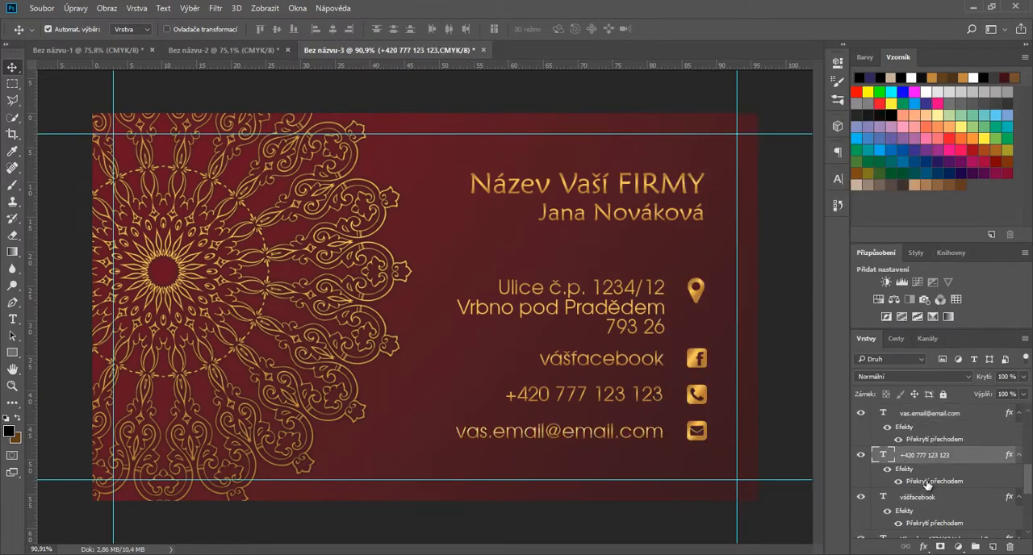
double_click(926, 484)
left_click_drag(644, 86, 514, 55)
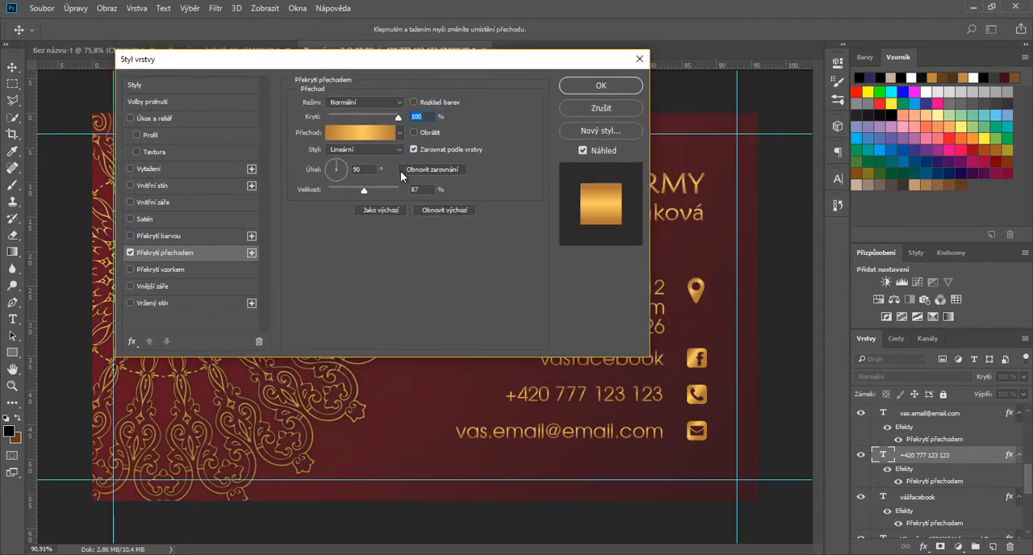
left_click_drag(364, 192, 377, 194)
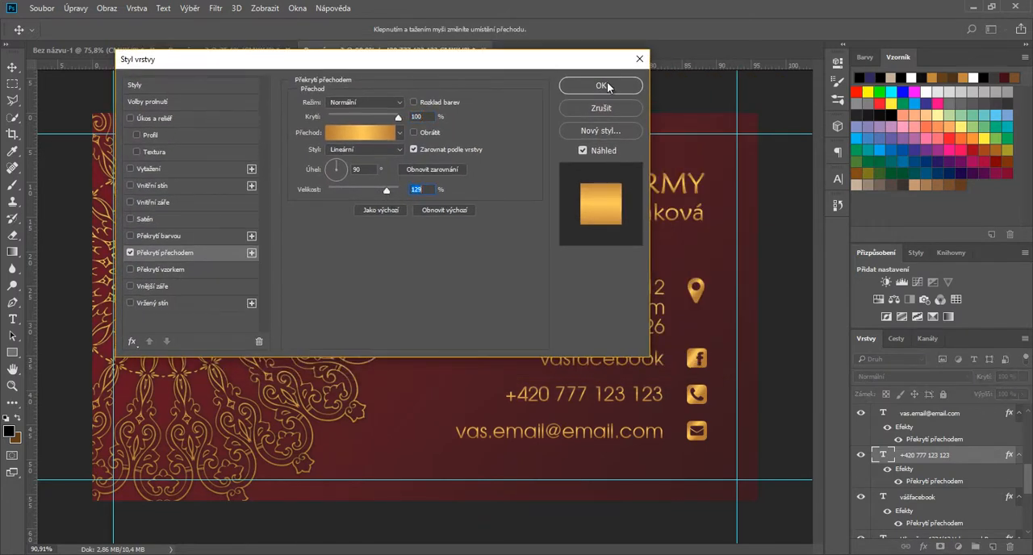
left_click(600, 86)
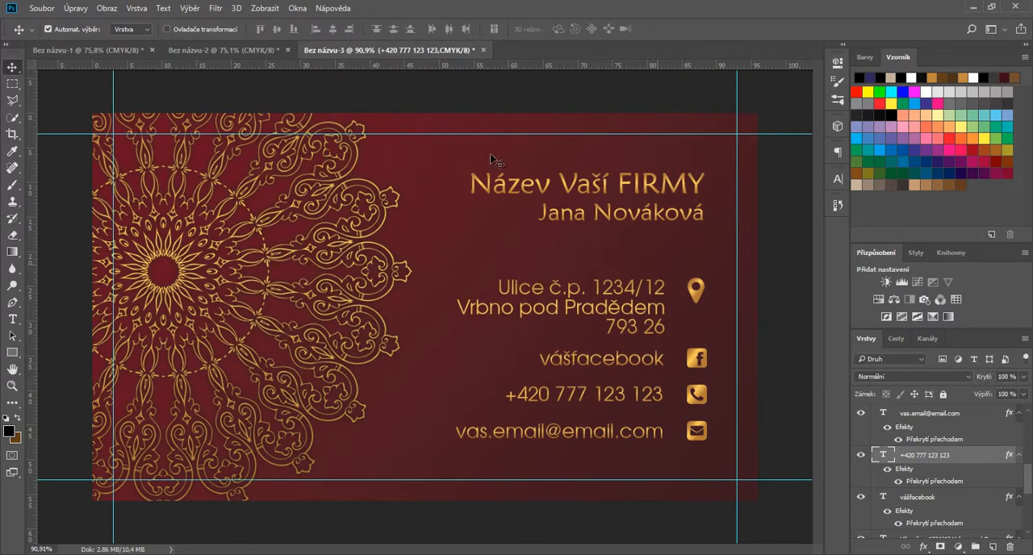
Step: Create a new 96 × 56 mm CMYK document at 300 ppi and add a guide layout with 3 mm margins on all sides
left_click(41, 8)
left_click(48, 20)
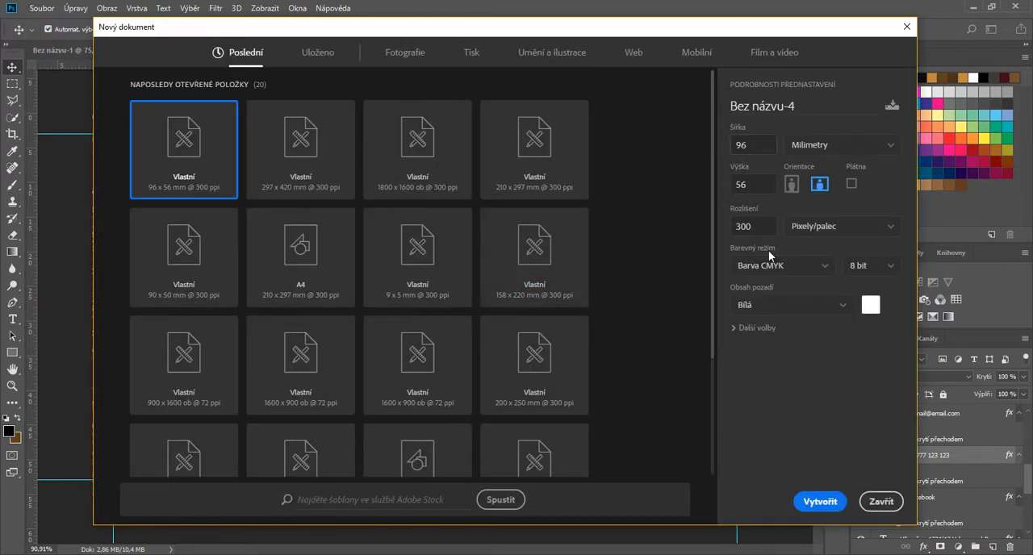
scroll(726, 436, "down", 2)
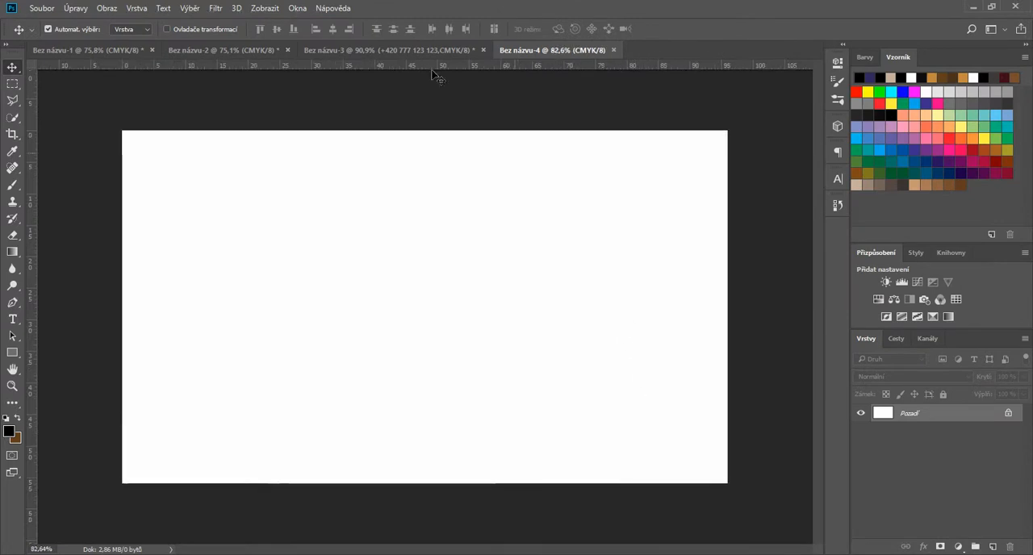
left_click(263, 8)
left_click(314, 352)
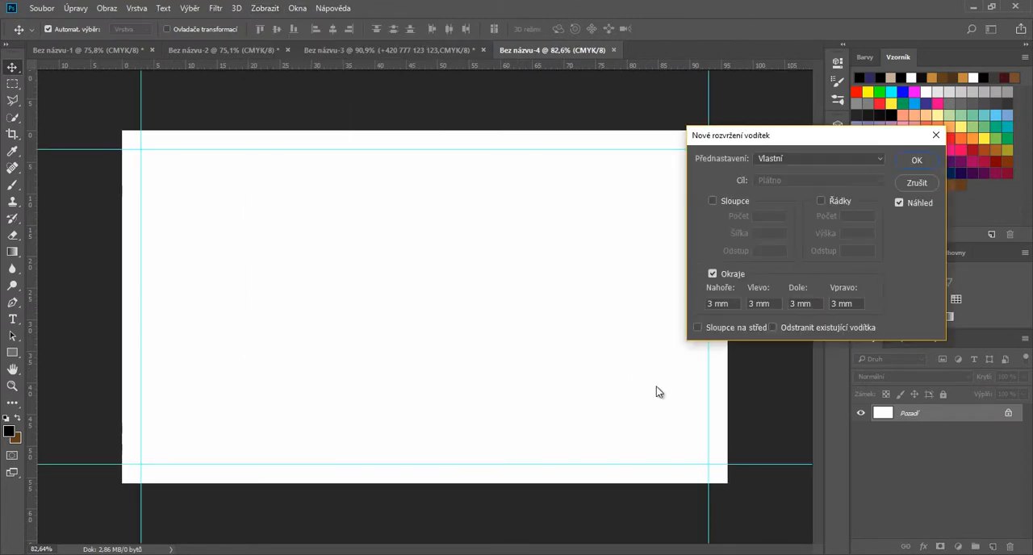
left_click(915, 160)
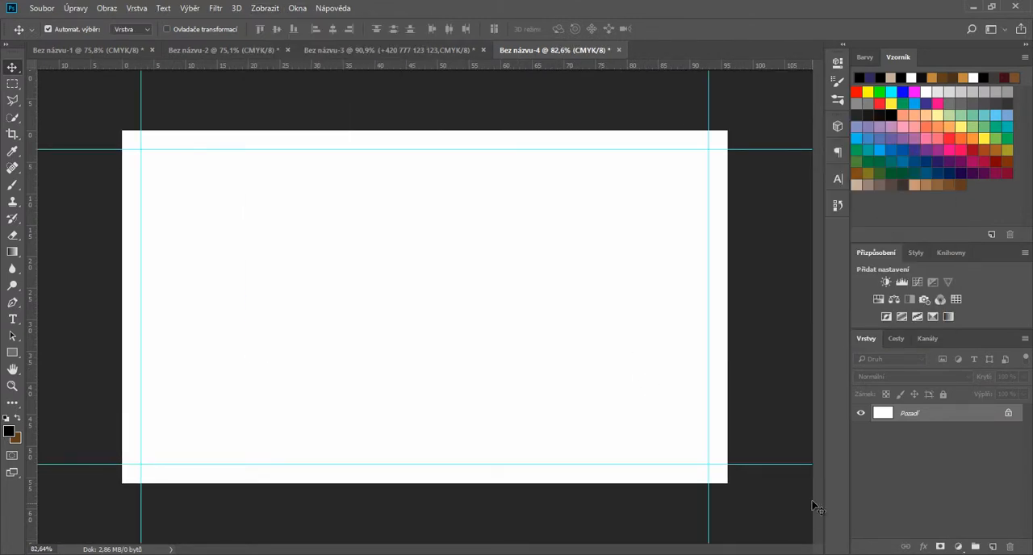
Step: Add a gradient fill layer based on the foreground-to-background preset and set its starting colour stop to a dark red-brown
left_click(957, 546)
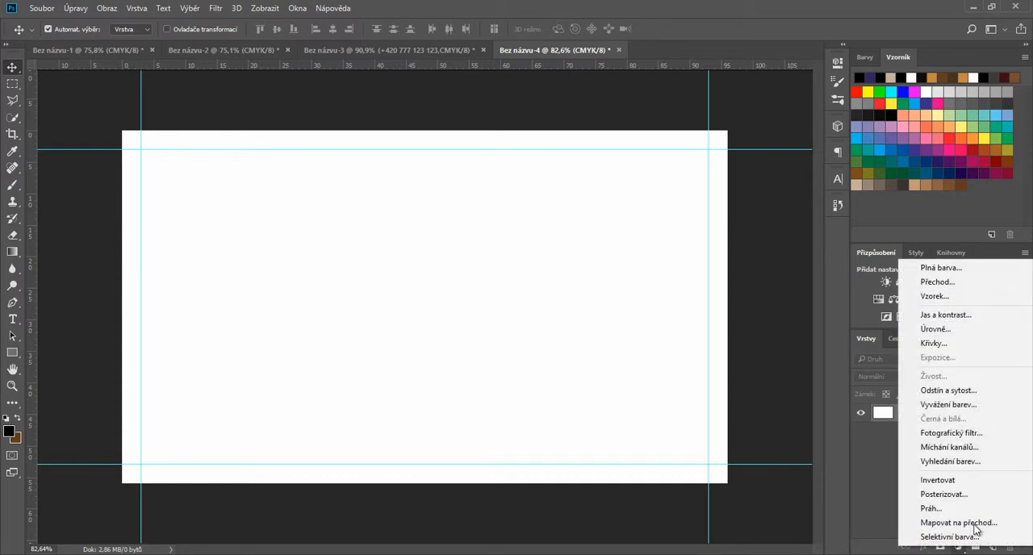
left_click(959, 282)
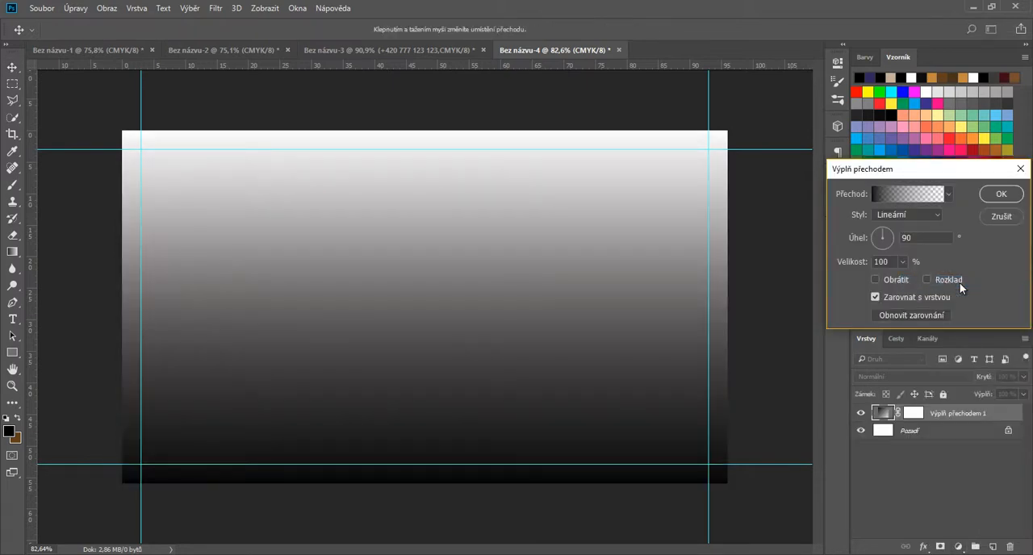
left_click(907, 193)
left_click(697, 115)
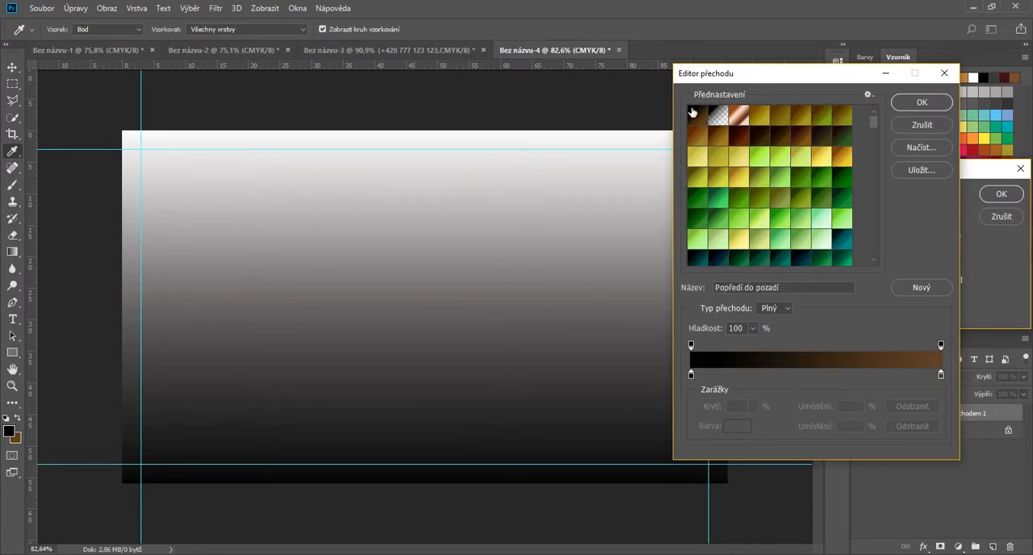
left_click(690, 375)
left_click(741, 430)
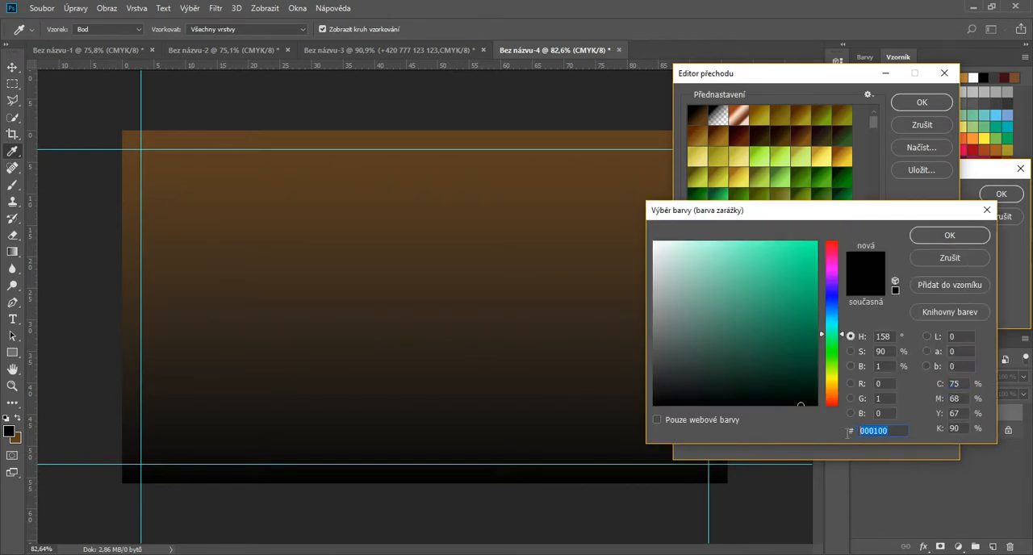
type("3d1")
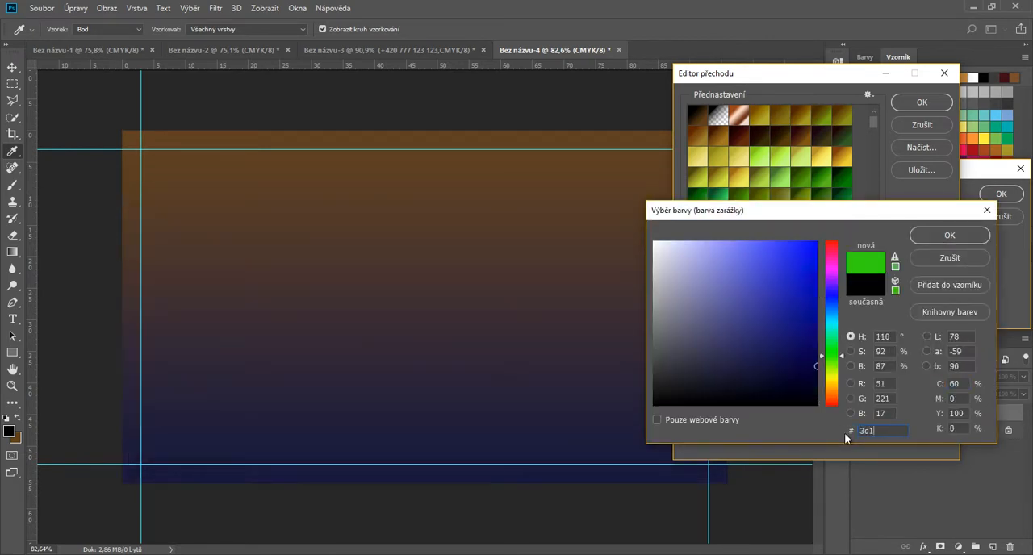
type("8181e")
key("Return")
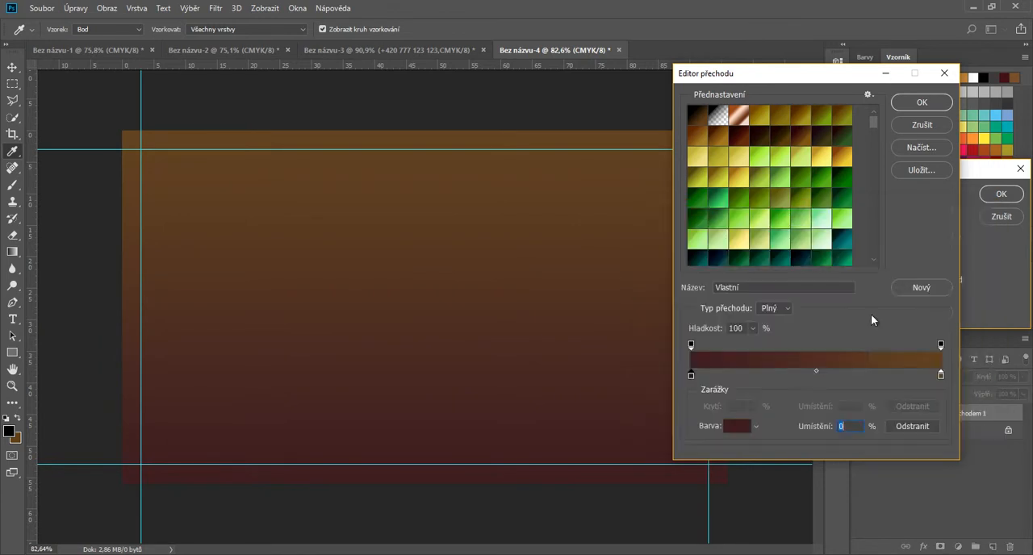
Step: Set the gradient's end colour stop to #690f23 and accept the edited gradient
left_click(940, 375)
left_click(738, 427)
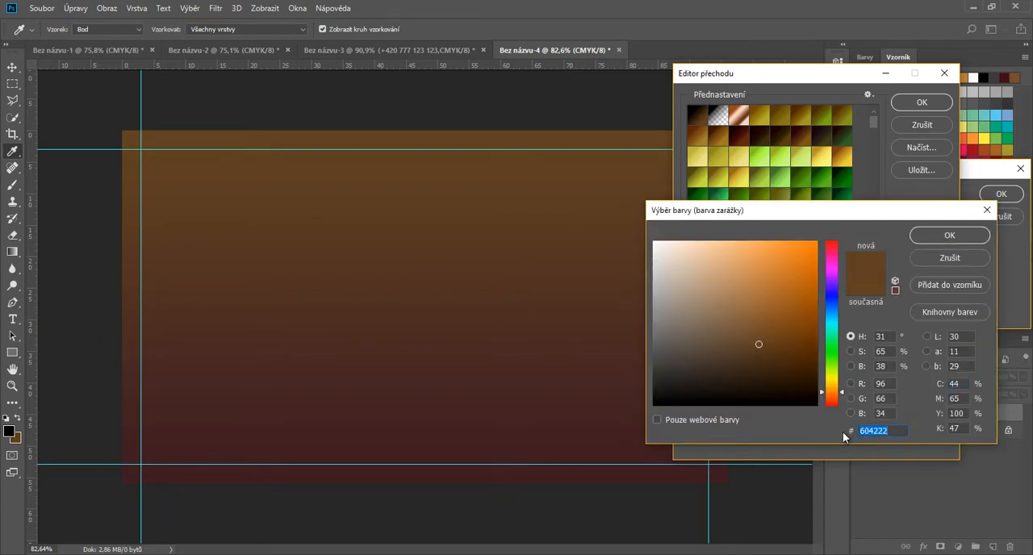
type("690f23")
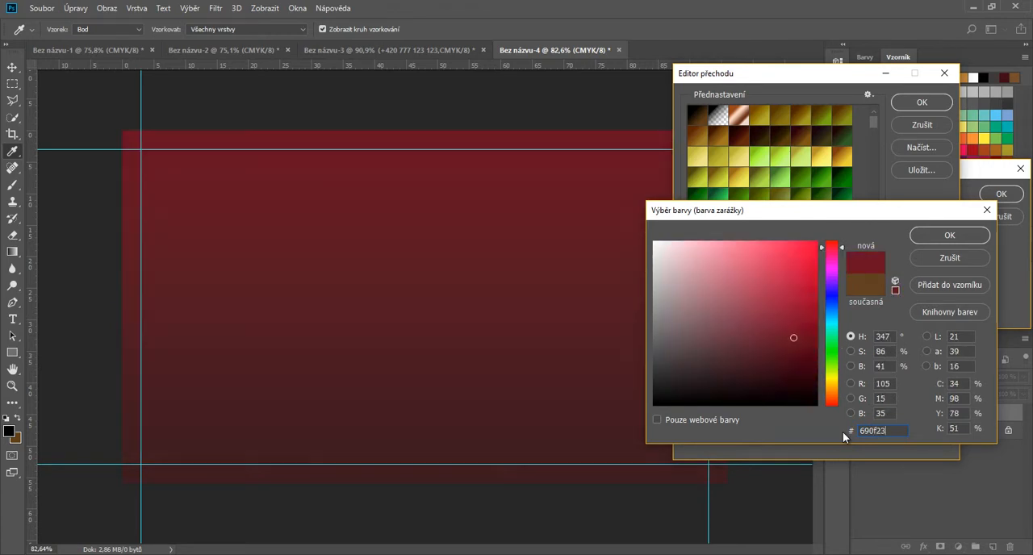
left_click(948, 238)
left_click(922, 103)
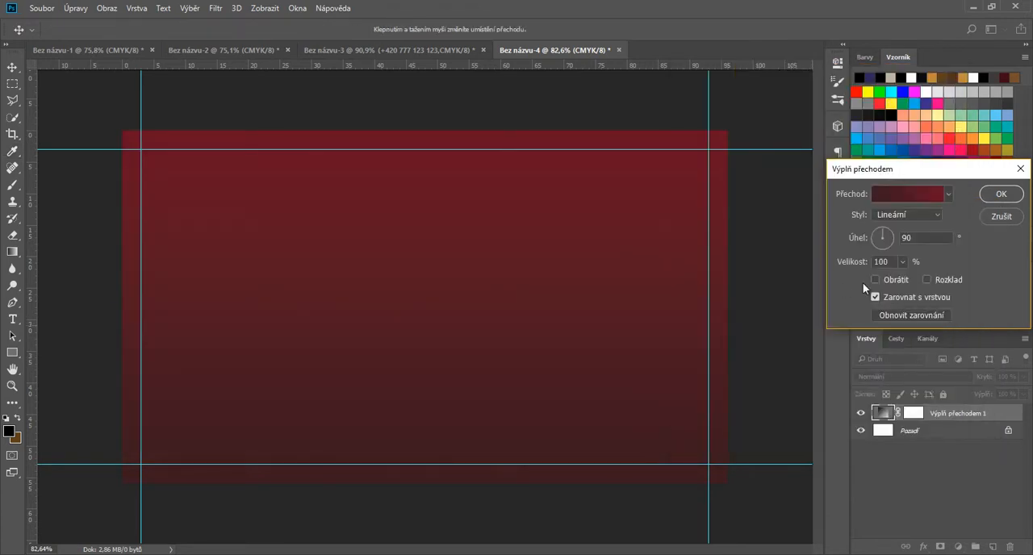
Step: Reverse the linear gradient fill and set its angle to -146.31°
left_click_drag(879, 236, 876, 234)
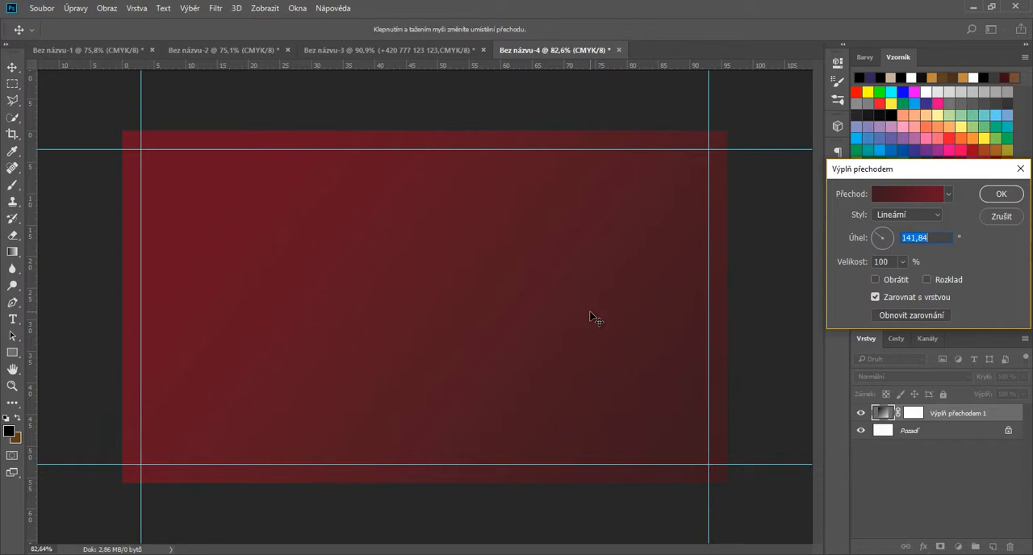
left_click(877, 280)
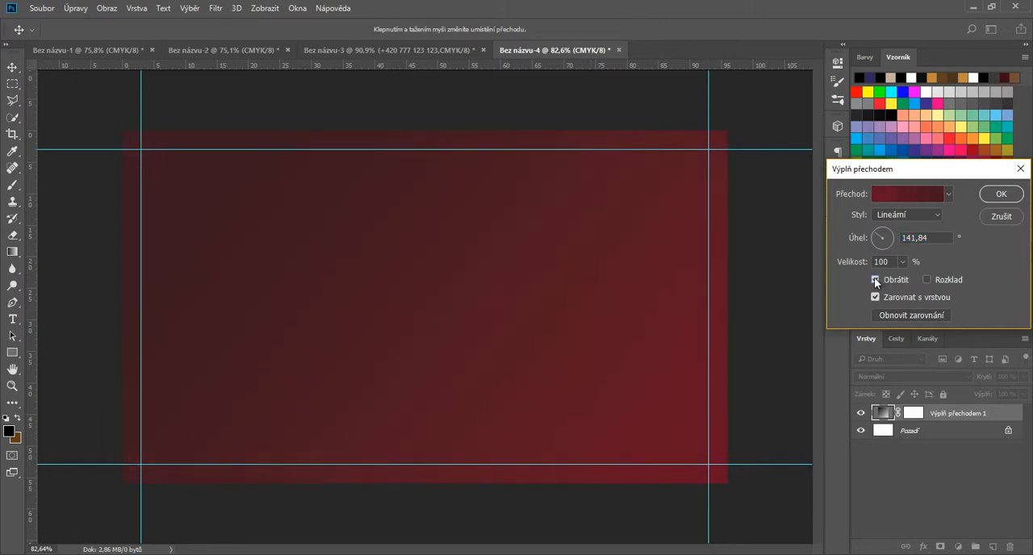
left_click(875, 243)
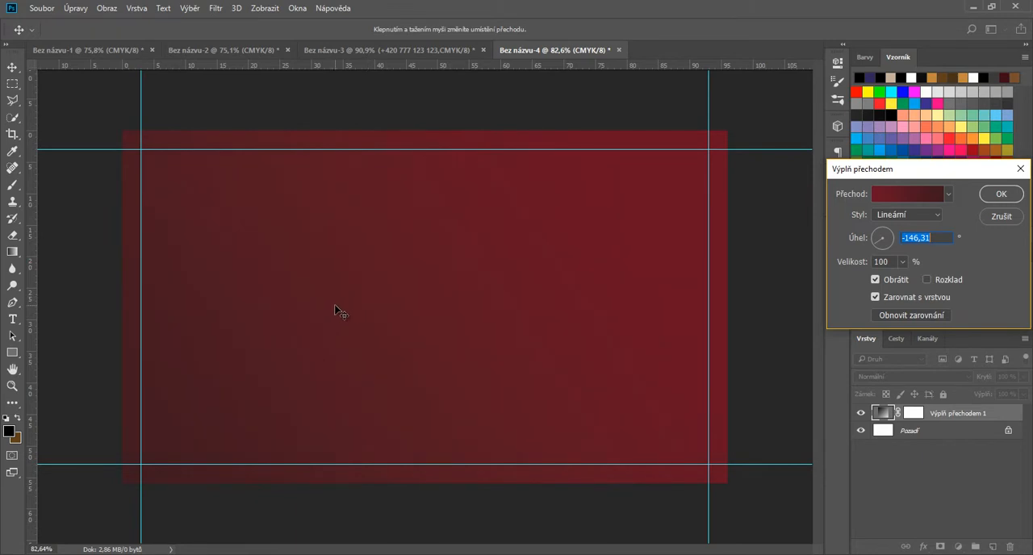
left_click(1004, 196)
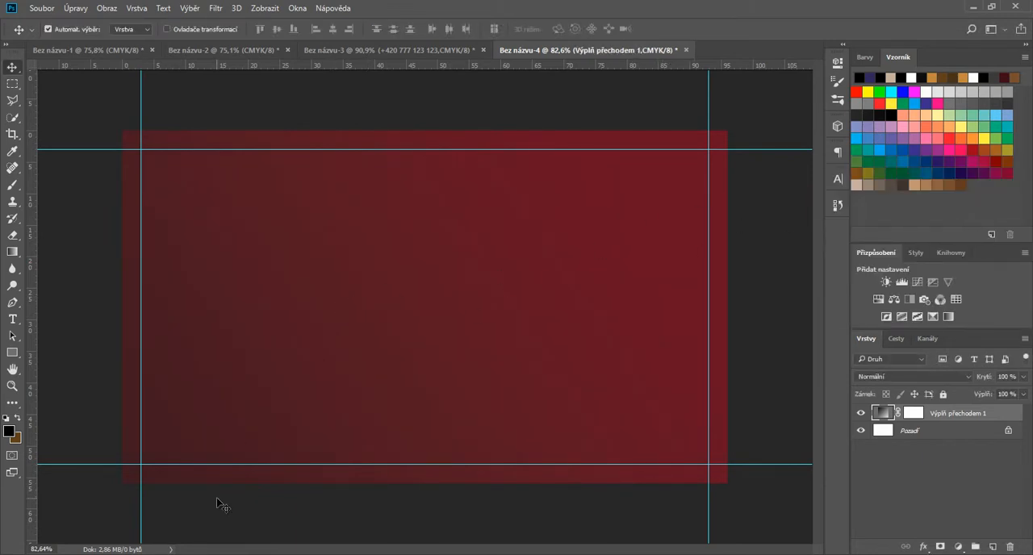
Step: Place the mandala-1798086_1920 image on the card and enlarge it proportionally to about 13.2% scale
left_click(177, 552)
left_click_drag(179, 95, 520, 252)
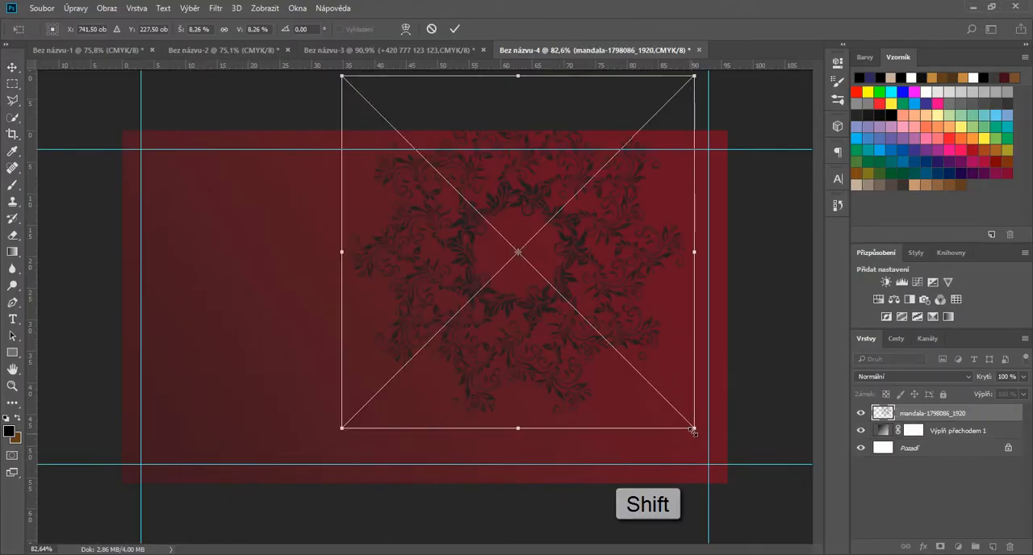
left_click_drag(694, 427, 825, 553)
scroll(427, 309, "down", 3)
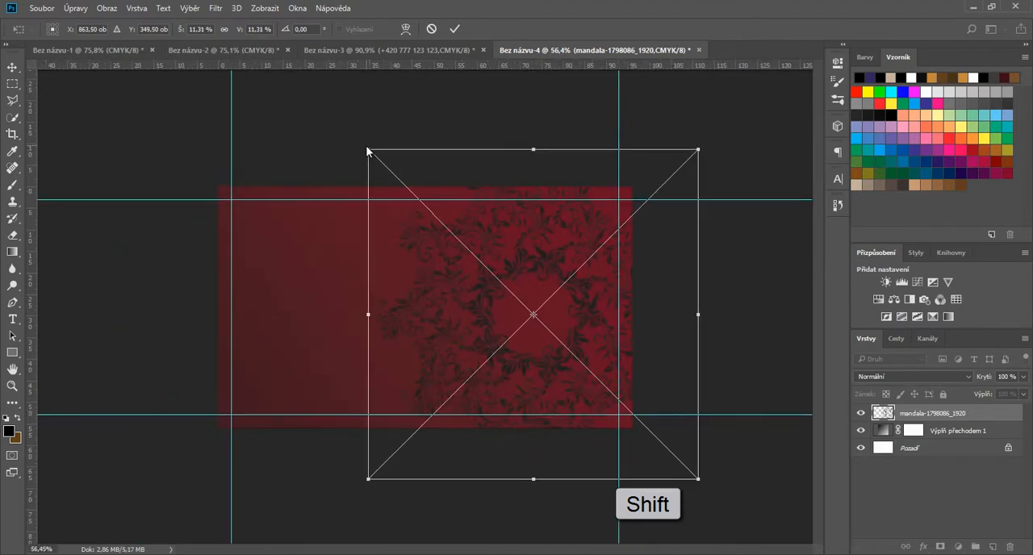
left_click_drag(368, 151, 309, 95)
Step: Position the mandala over the right part of the card, running past its edges, and enlarge it to about 15.3% scale
left_click_drag(552, 304, 624, 239)
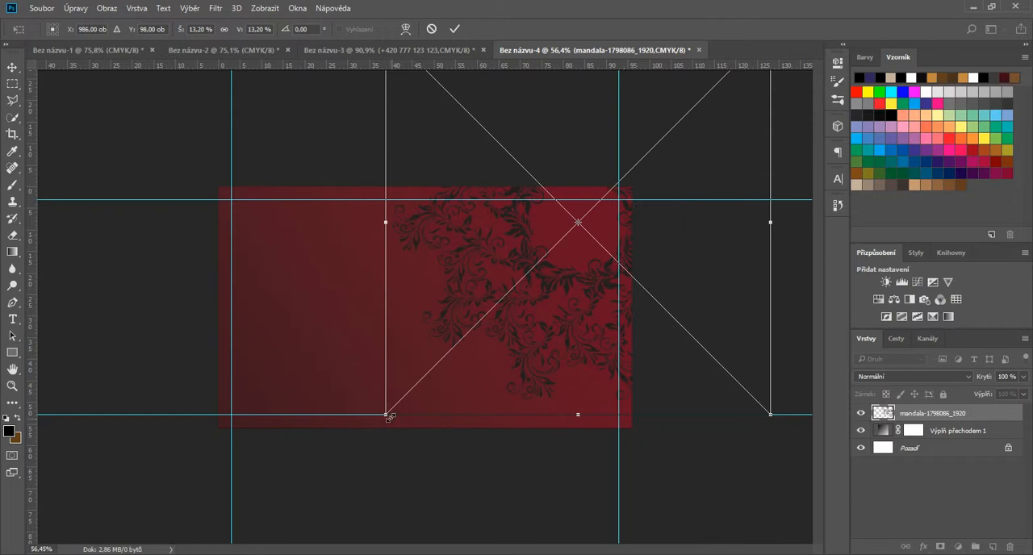
left_click_drag(386, 415, 318, 430)
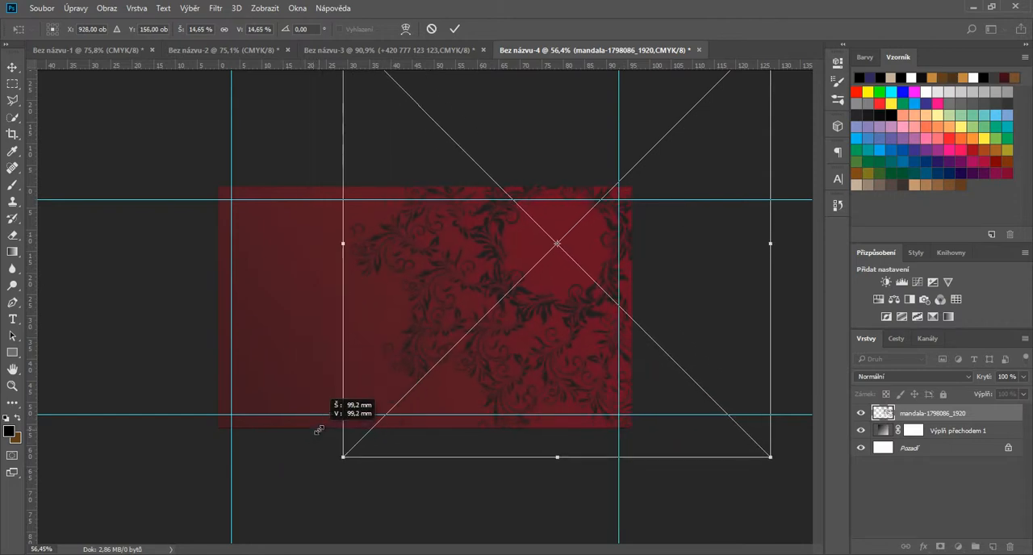
mouse_move(551, 327)
left_mouse_down()
mouse_move(542, 316)
mouse_move(555, 343)
left_mouse_up()
left_click_drag(348, 476, 328, 492)
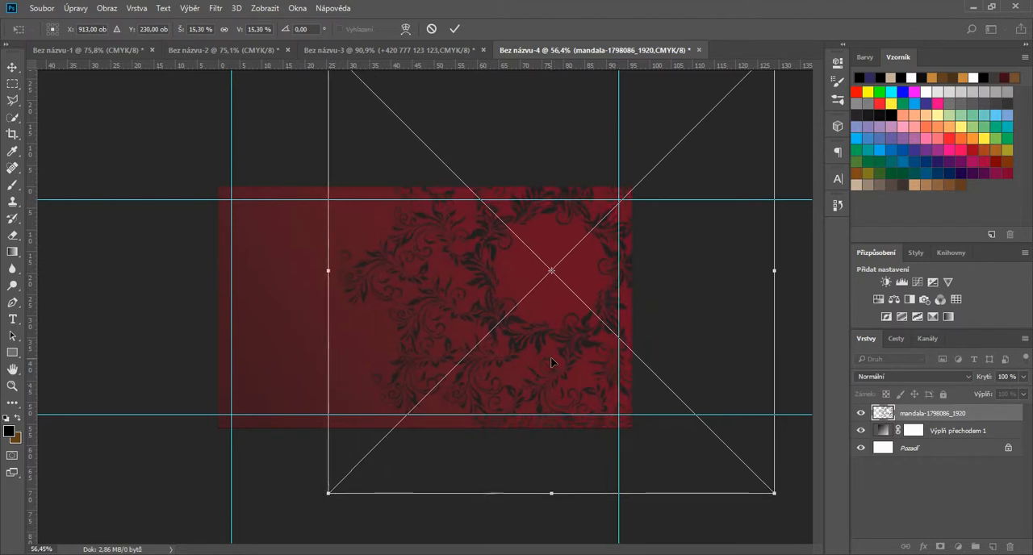
left_click_drag(551, 356, 549, 341)
left_click(454, 29)
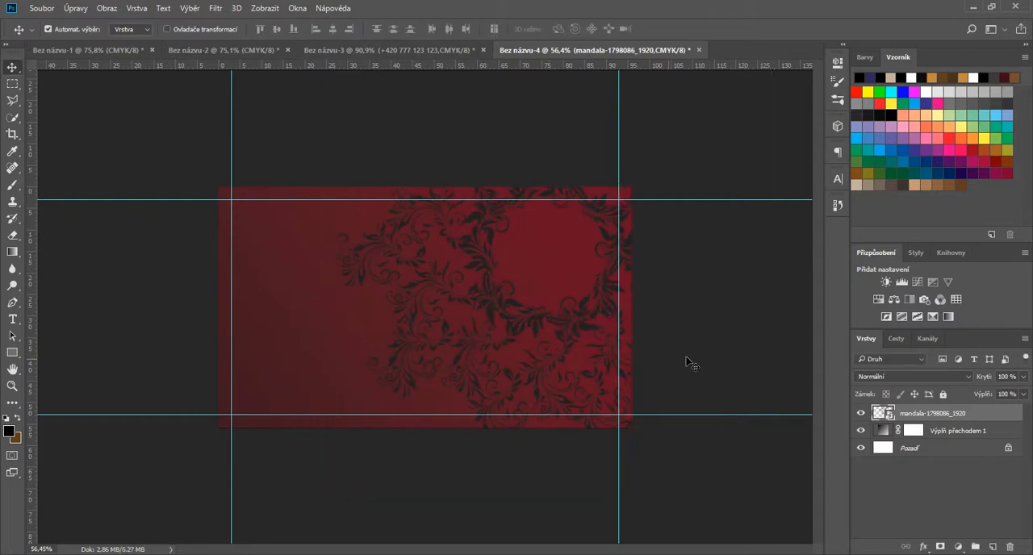
Step: Apply a gold linear Gradient Overlay to the mandala layer with a 90° angle and 100% scale
scroll(709, 343, "up", 1)
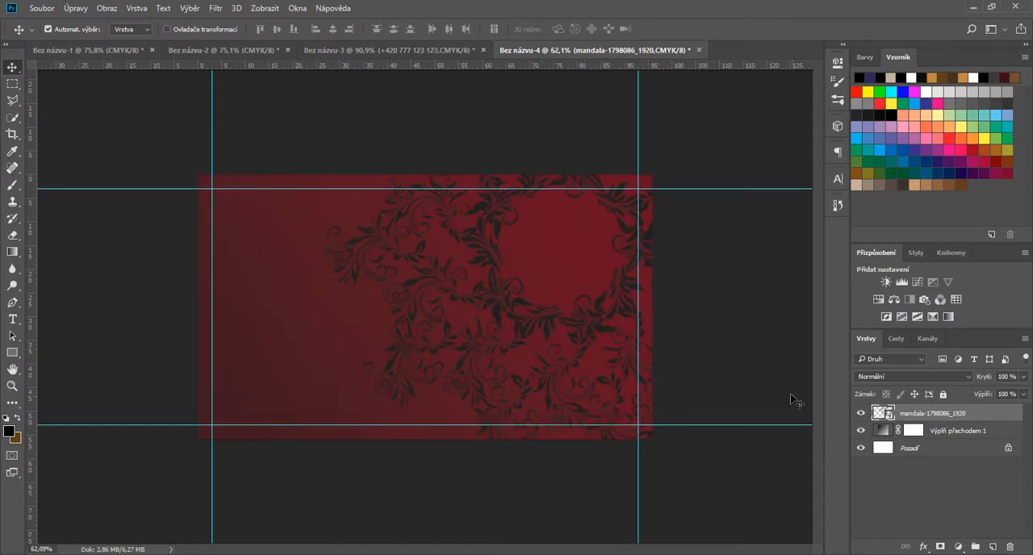
left_click(925, 548)
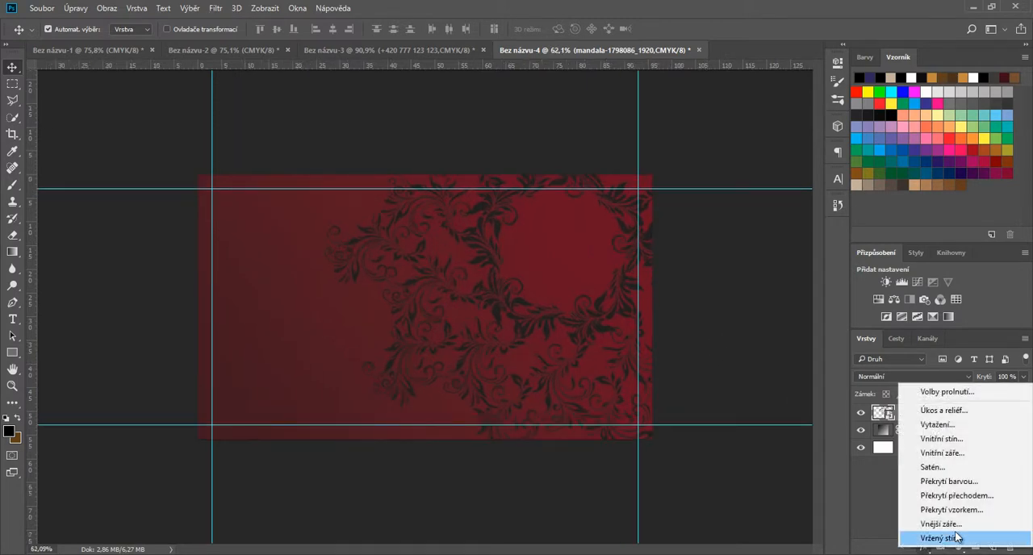
left_click(981, 498)
left_click_drag(550, 111, 179, 82)
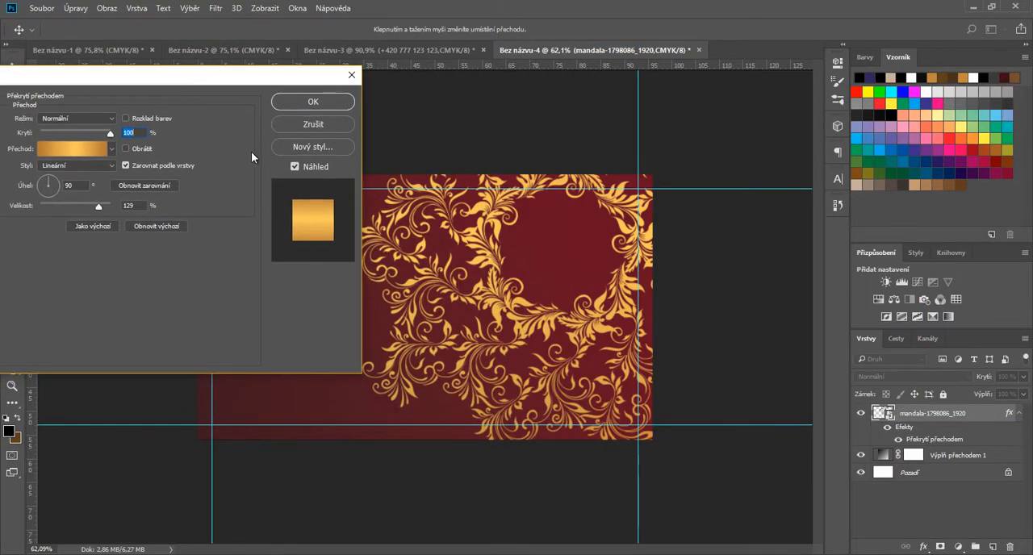
mouse_move(103, 207)
left_mouse_down()
mouse_move(66, 207)
mouse_move(84, 207)
left_mouse_up()
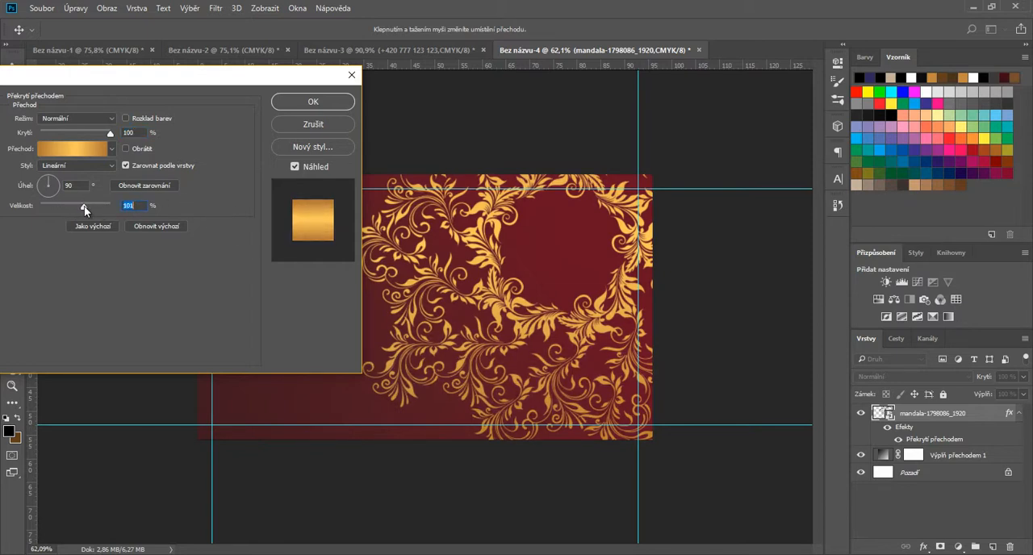
left_click(313, 101)
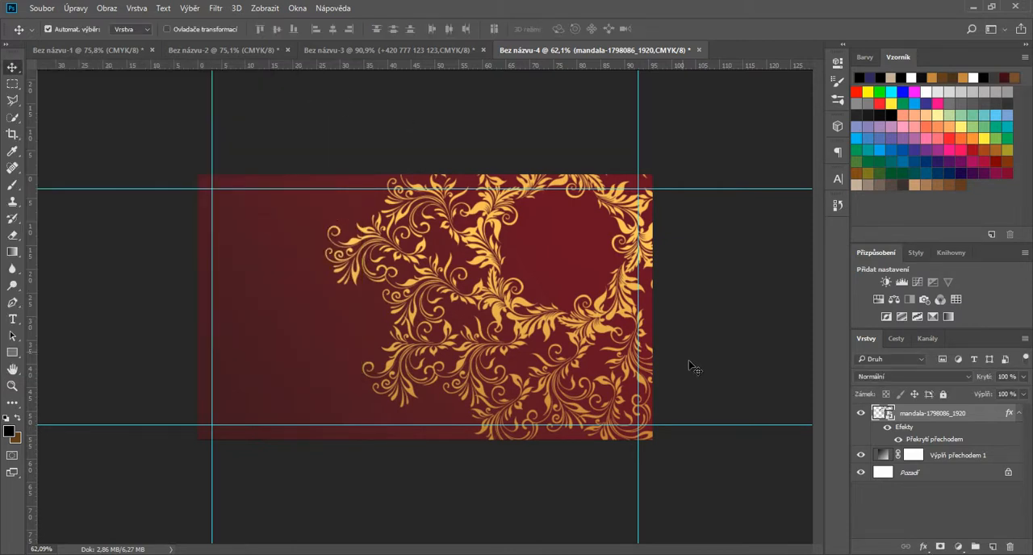
Step: Add a black Drop Shadow to the mandala layer with 3 px distance and 5% spread, and raise its opacity above 46%
double_click(943, 440)
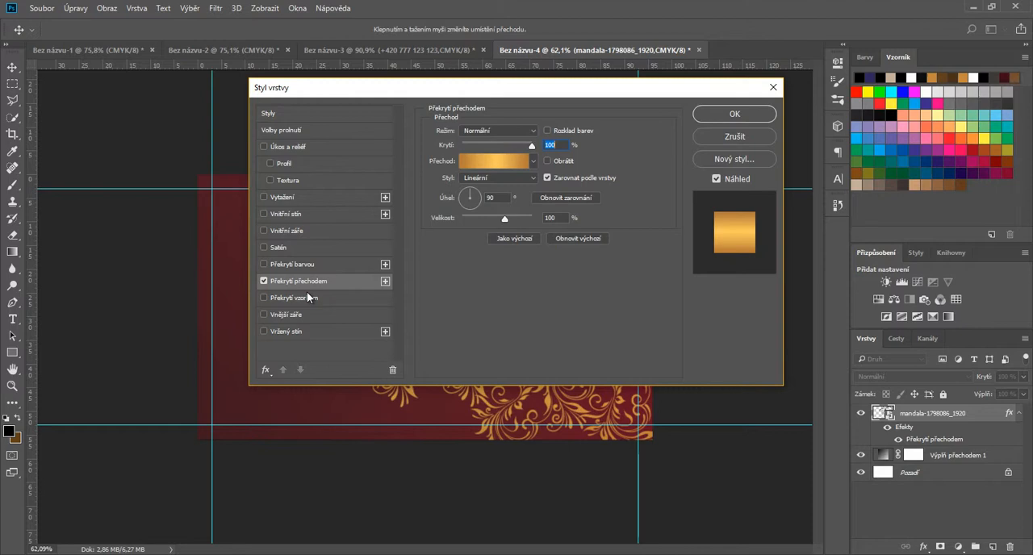
left_click(318, 331)
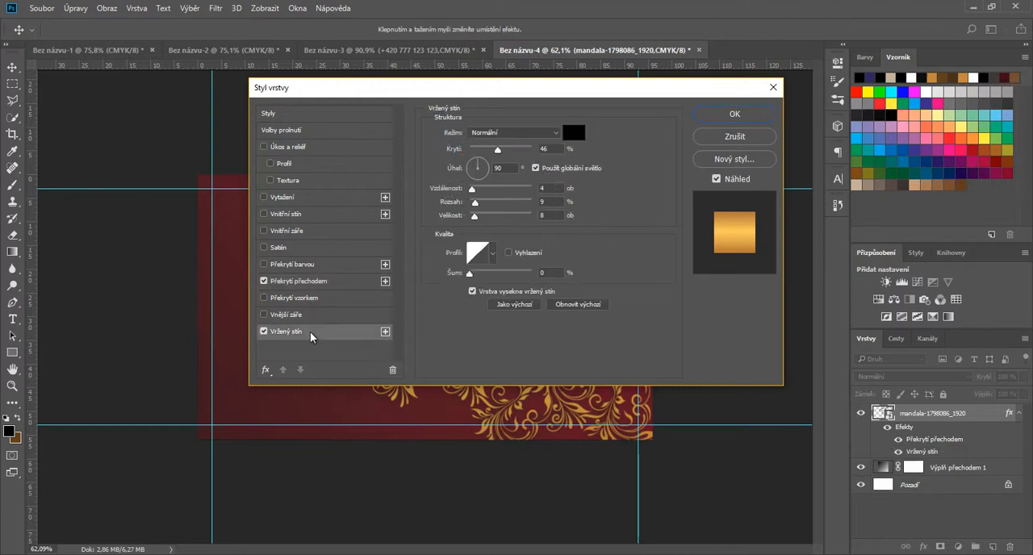
left_click_drag(521, 100, 127, 163)
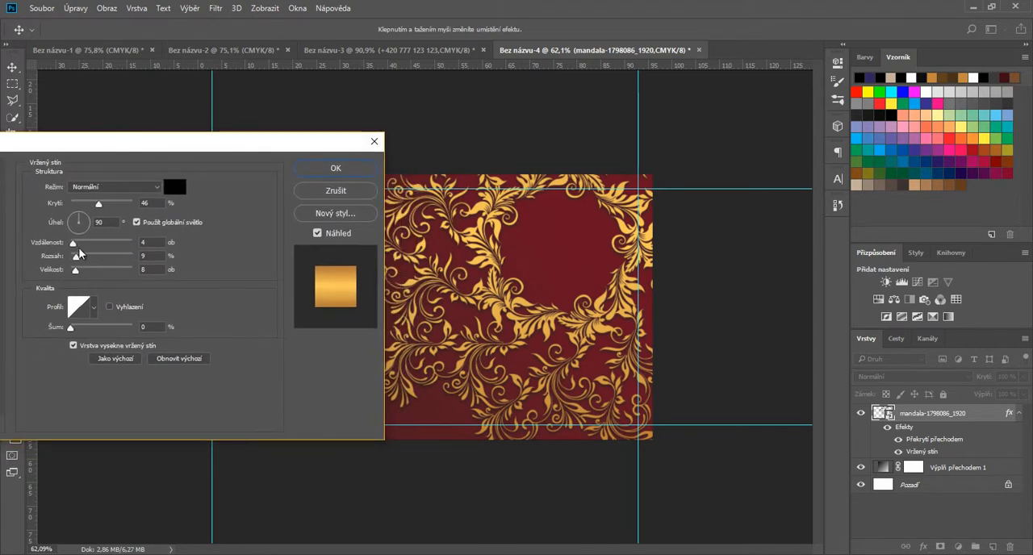
left_click_drag(75, 245, 75, 258)
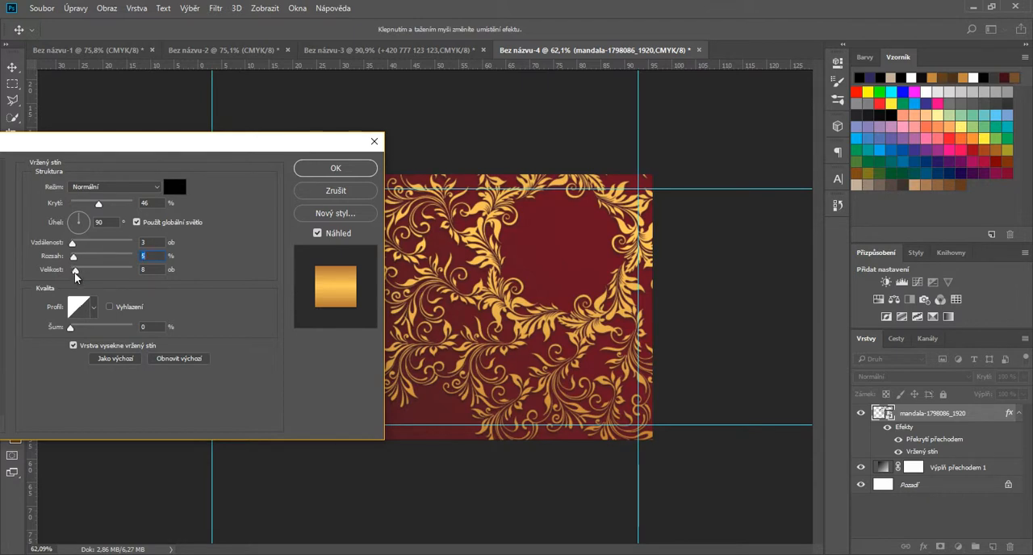
left_click_drag(75, 272, 75, 274)
left_click_drag(99, 204, 116, 205)
left_click(342, 171)
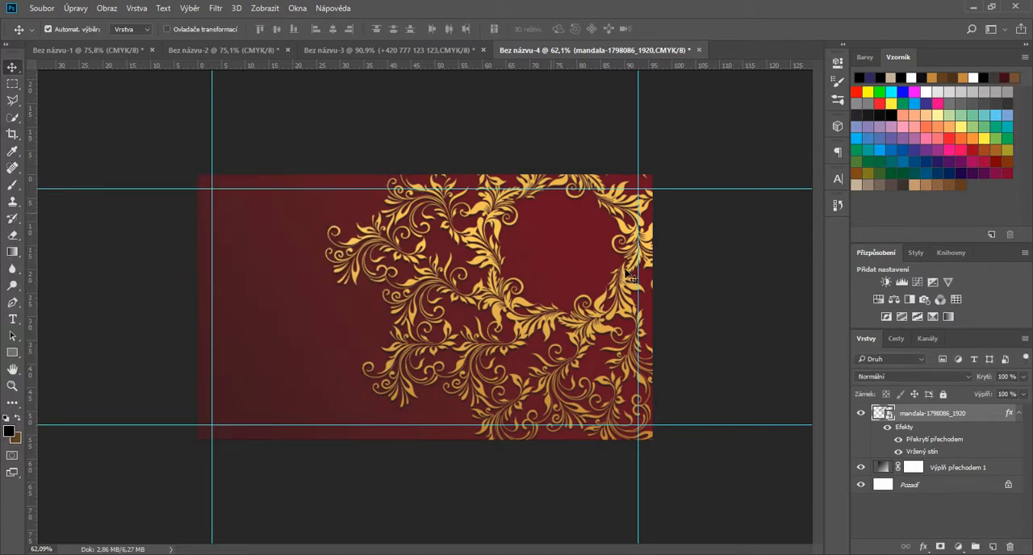
Step: Copy the gold hexagon logo and its two text lines from the first card document into the empty circle of the mandala
scroll(625, 345, "up", 5)
scroll(655, 376, "down", 2)
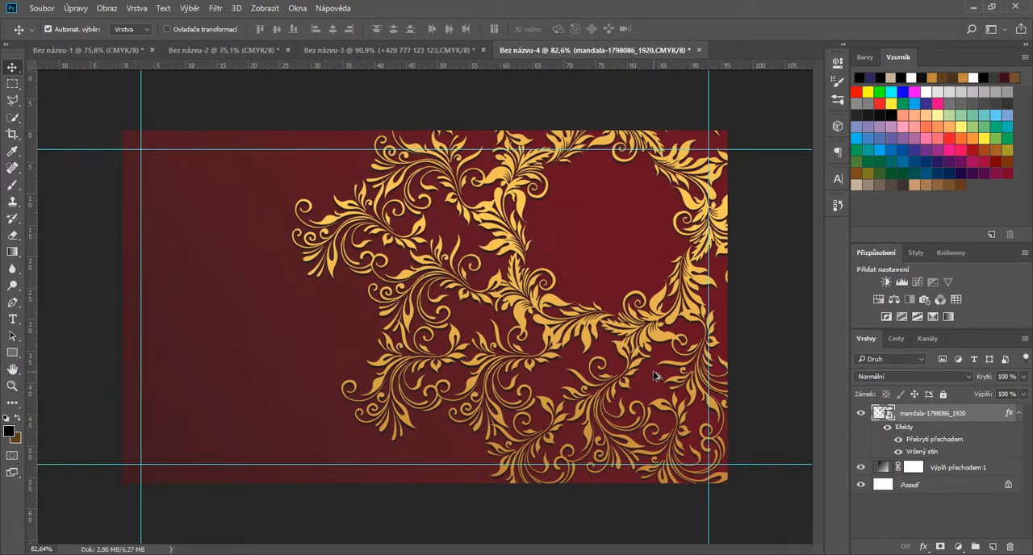
scroll(654, 376, "down", 2)
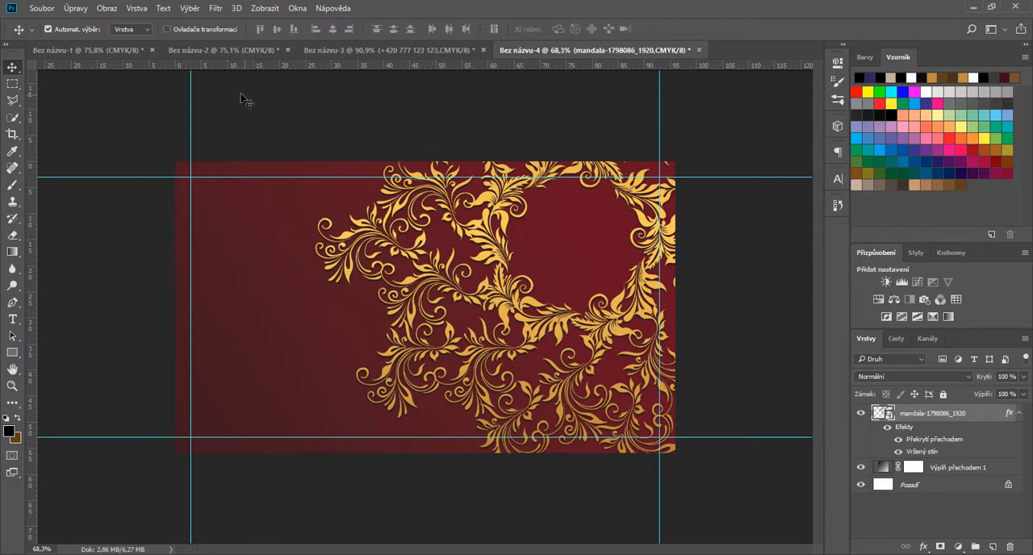
left_click(121, 50)
left_click_drag(312, 276, 500, 399)
left_click_drag(421, 339, 548, 240)
scroll(669, 235, "up", 11)
scroll(597, 326, "down", 5)
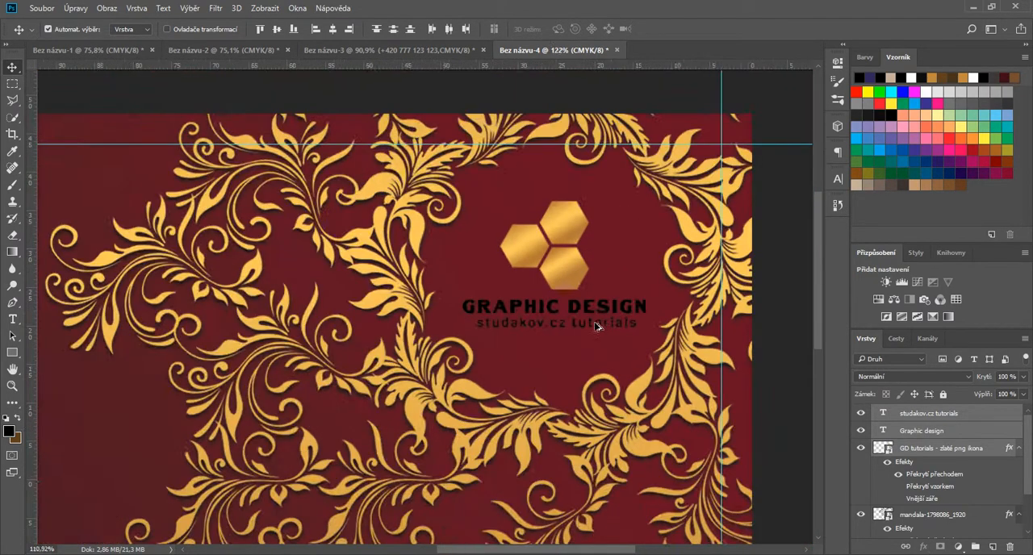
scroll(597, 326, "down", 4)
Step: Apply a gold linear Gradient Overlay to the Graphic design text with a 120° angle, 15% scale and layer alignment switched off
left_click(610, 264)
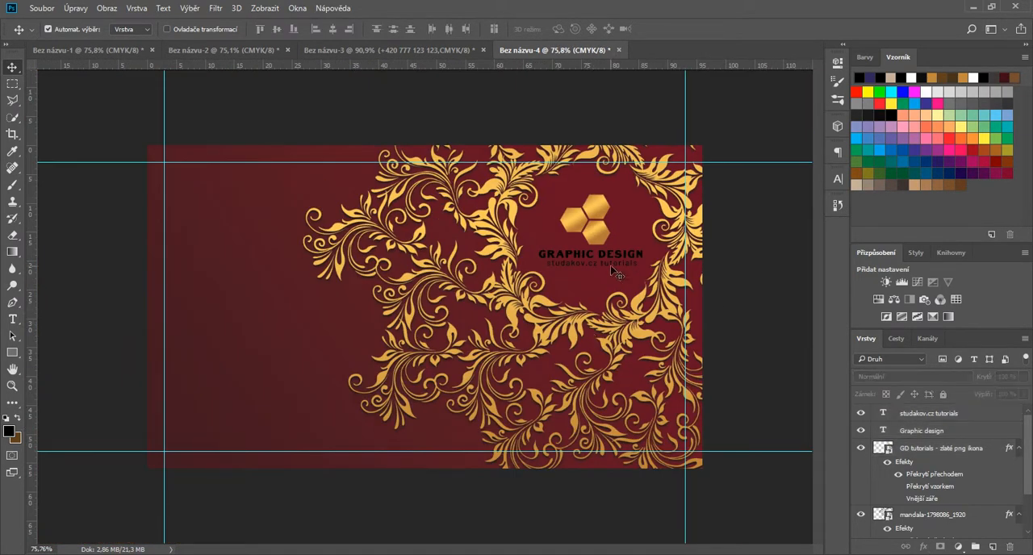
left_click(924, 548)
left_click(978, 496)
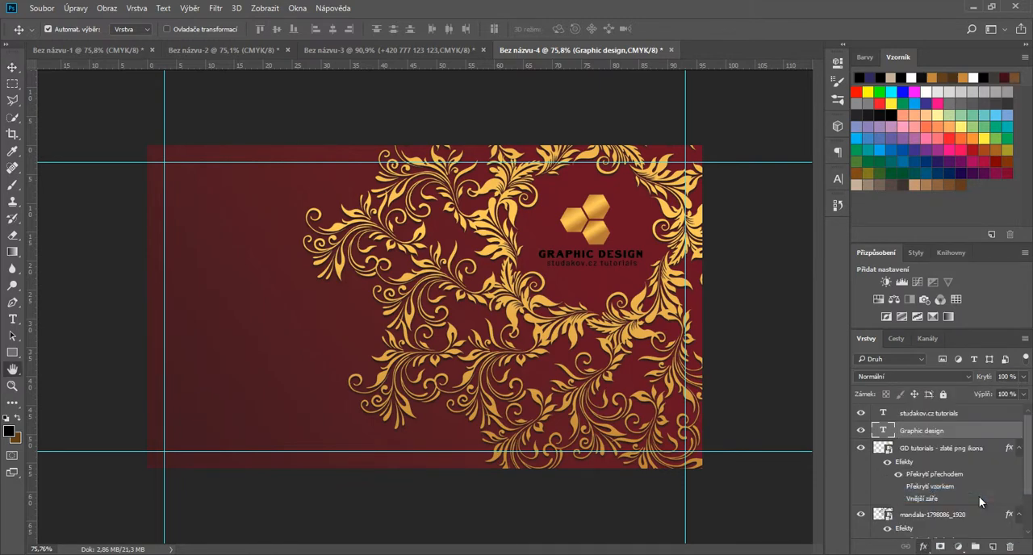
left_click_drag(707, 98, 359, 176)
left_click(124, 275)
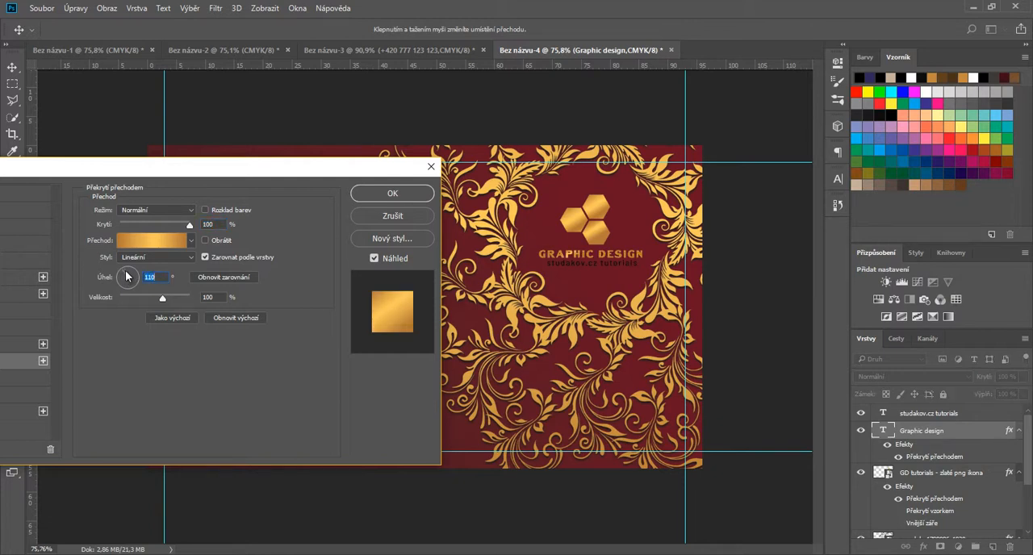
left_click(175, 298)
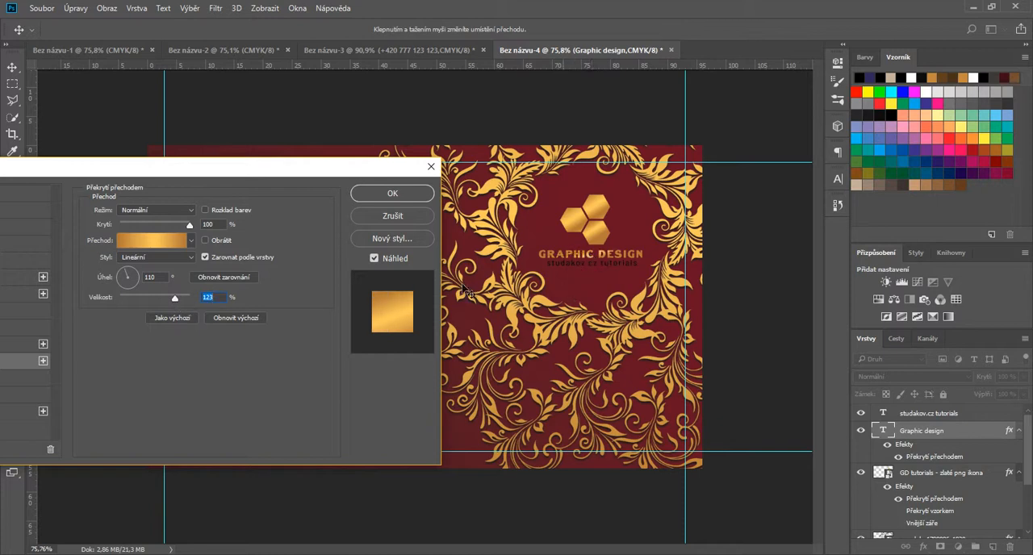
left_click(124, 272)
mouse_move(178, 296)
left_mouse_down()
mouse_move(154, 297)
mouse_move(192, 299)
left_mouse_up()
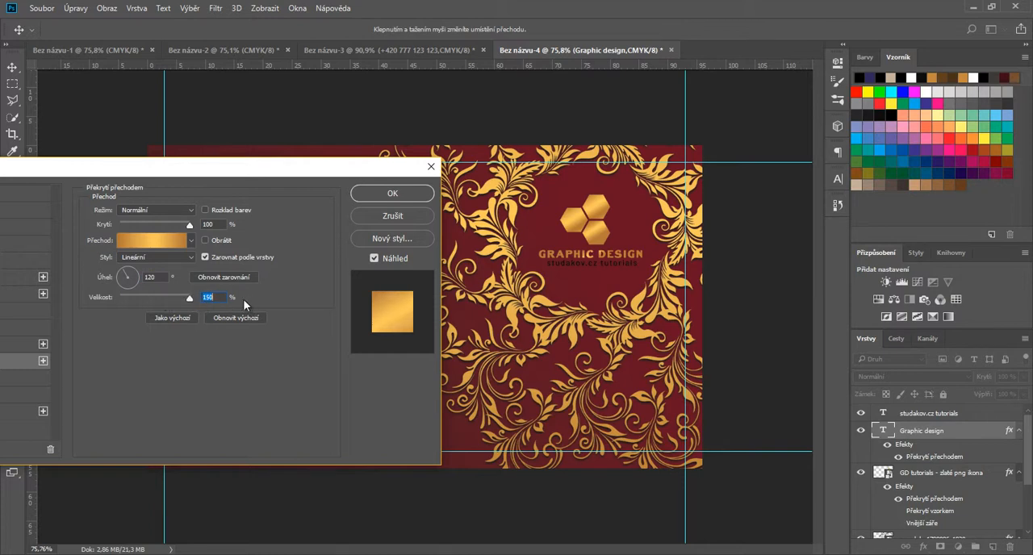
left_click(204, 257)
left_click_drag(190, 298, 122, 296)
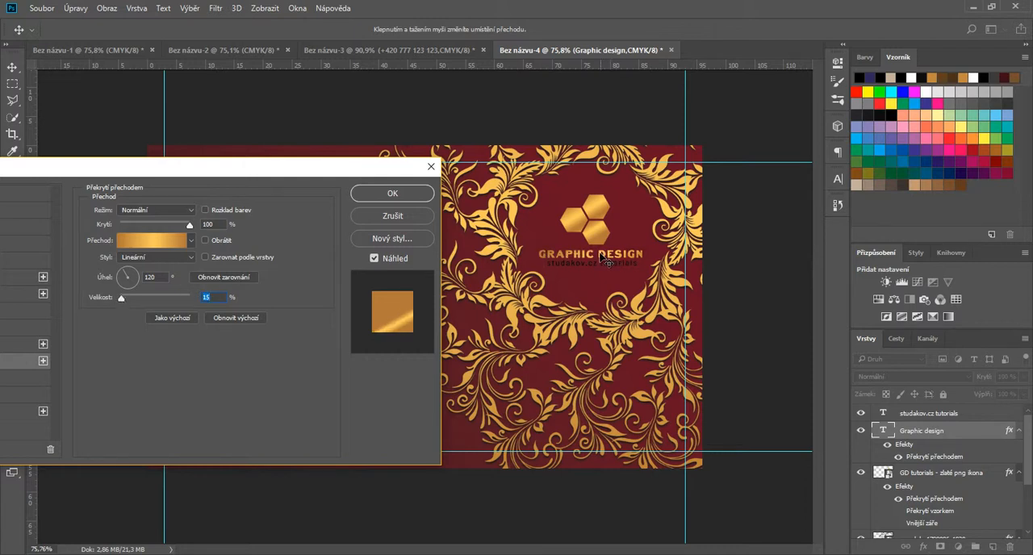
left_click(418, 199)
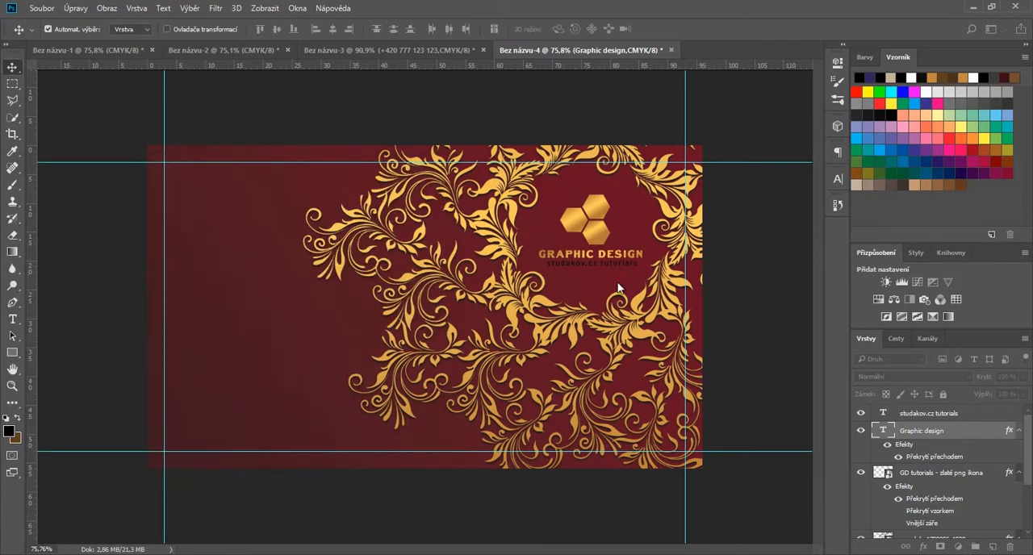
Step: Apply the same gold linear Gradient Overlay to the studakov.cz tutorials text, at a 120° angle and about 65% scale
left_click(928, 413)
double_click(884, 413)
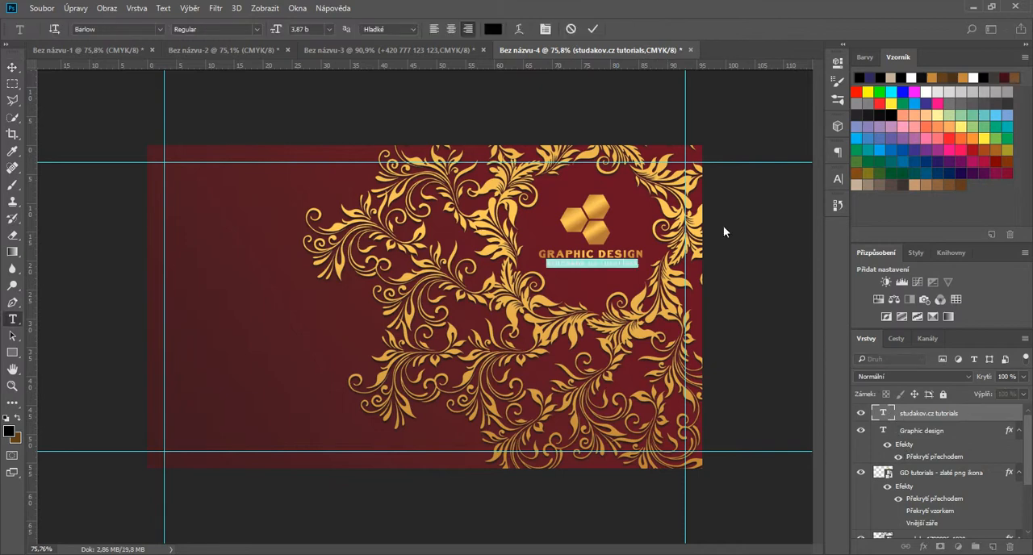
left_click(591, 29)
key("v")
right_click(902, 487)
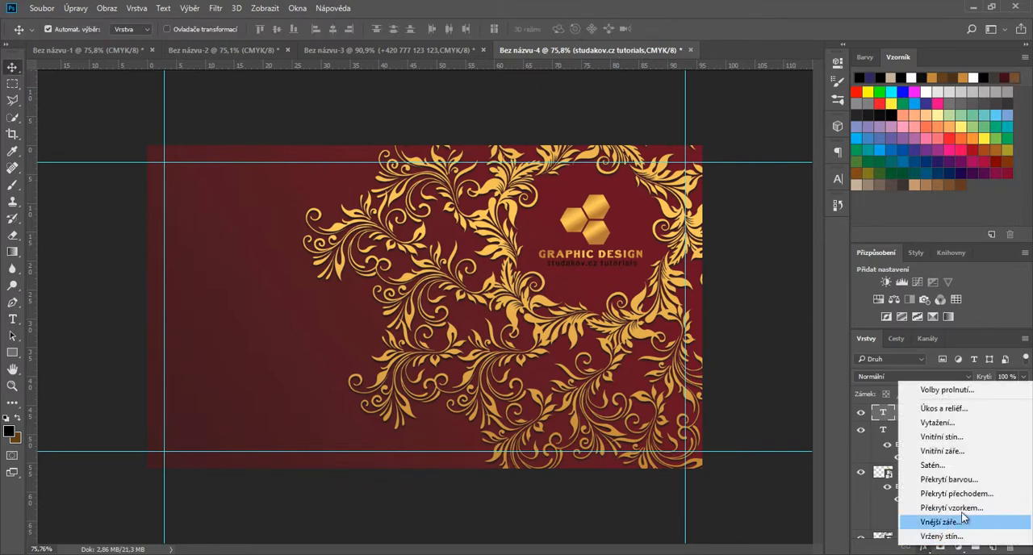
left_click(978, 494)
left_click_drag(695, 87, 397, 118)
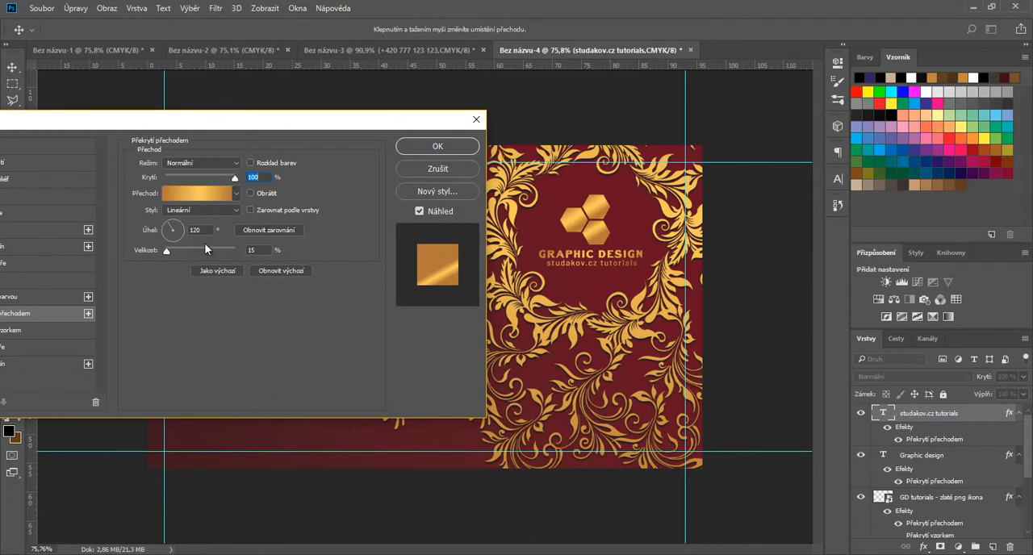
left_click_drag(167, 251, 178, 251)
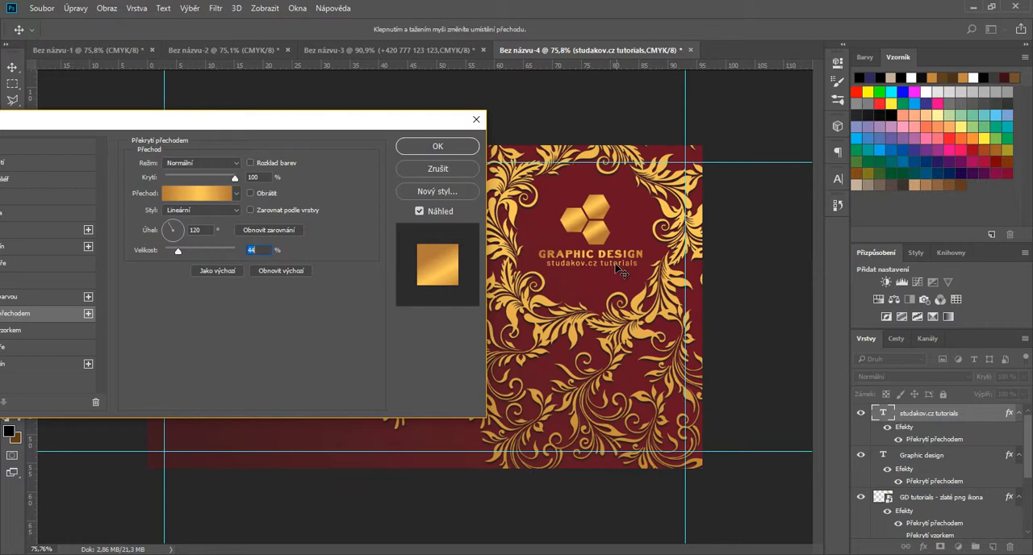
left_click_drag(179, 252, 190, 255)
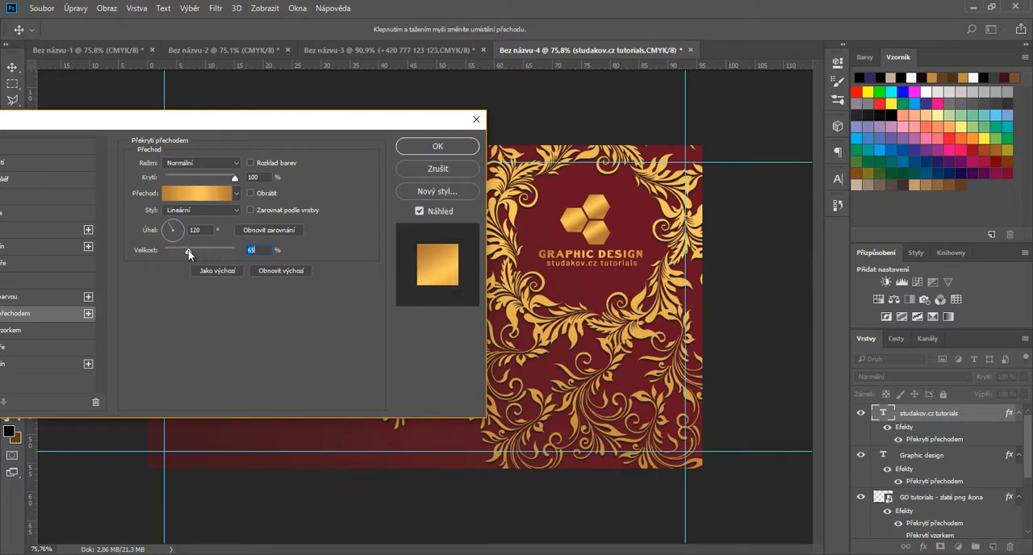
left_click(416, 150)
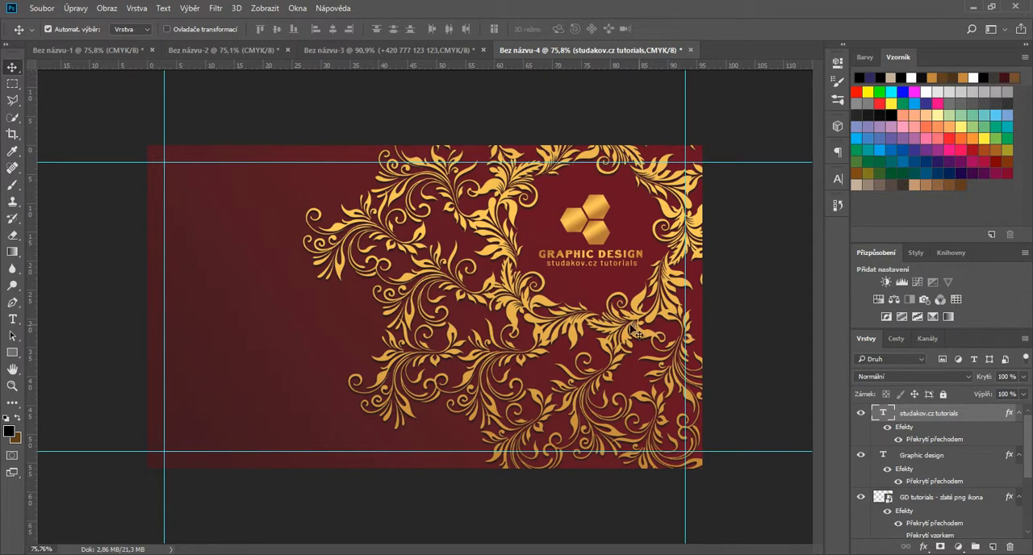
Step: Add the text "Tutorials" in TeX Gyre Adventor at 10 pt on the empty left part of the card
left_click(13, 320)
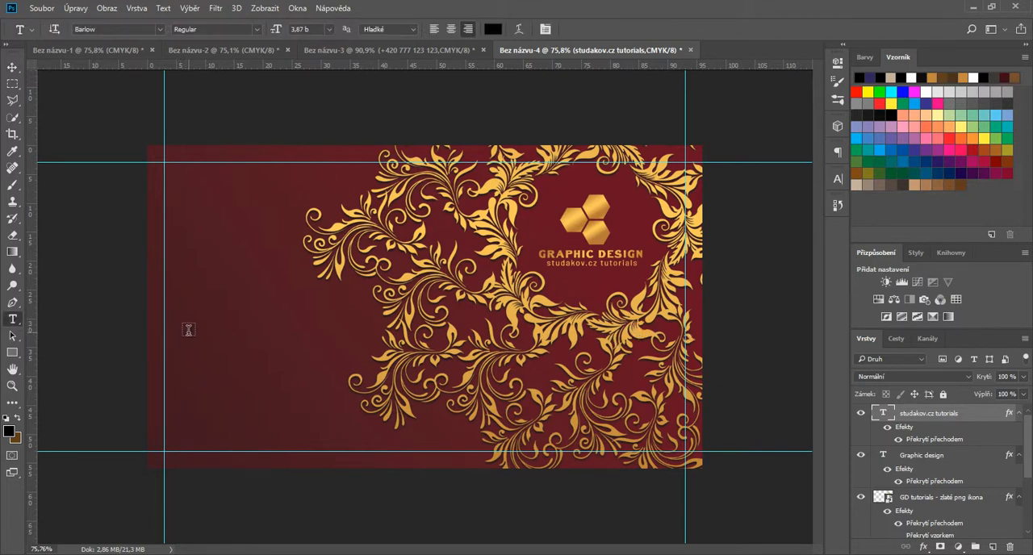
left_click(188, 330)
left_click(838, 178)
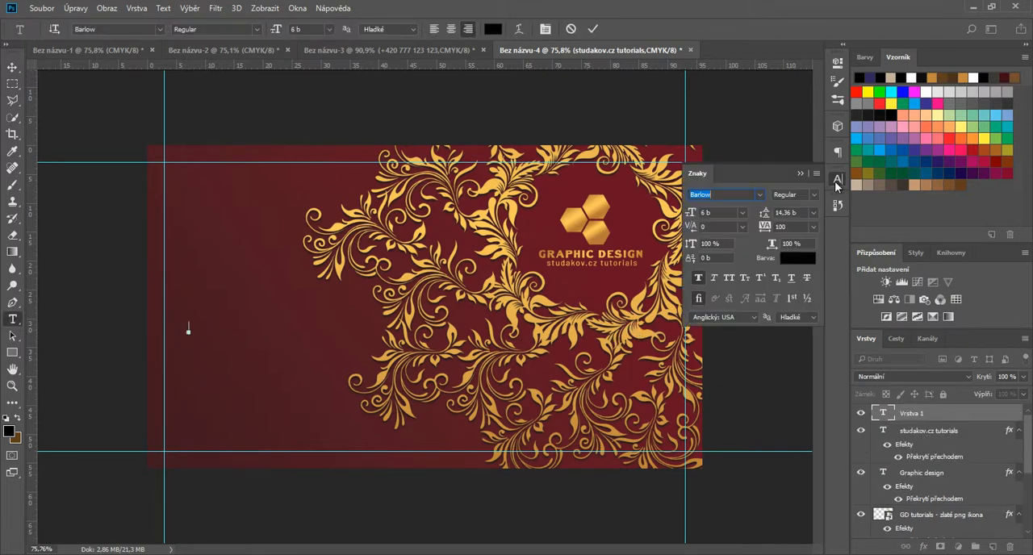
left_click(764, 194)
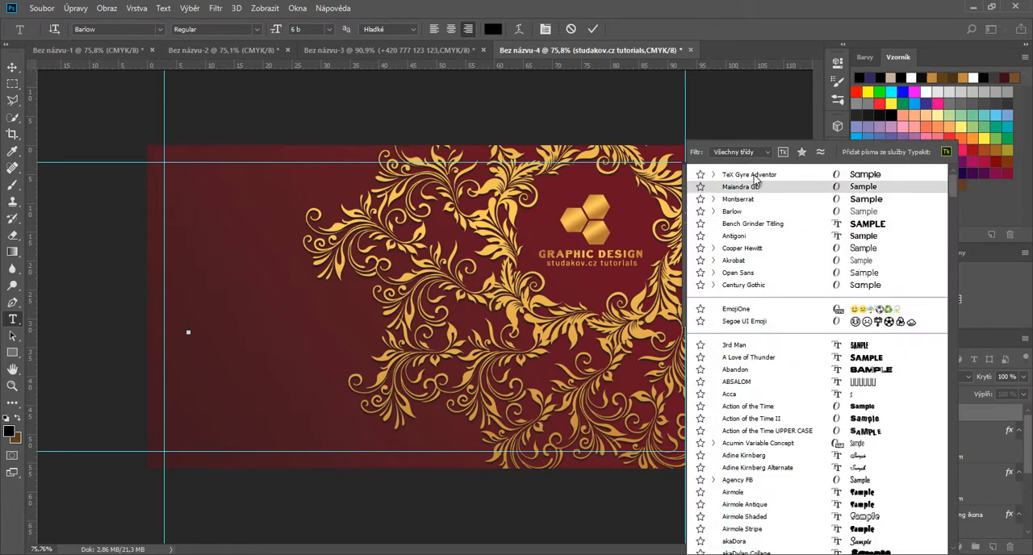
left_click(752, 174)
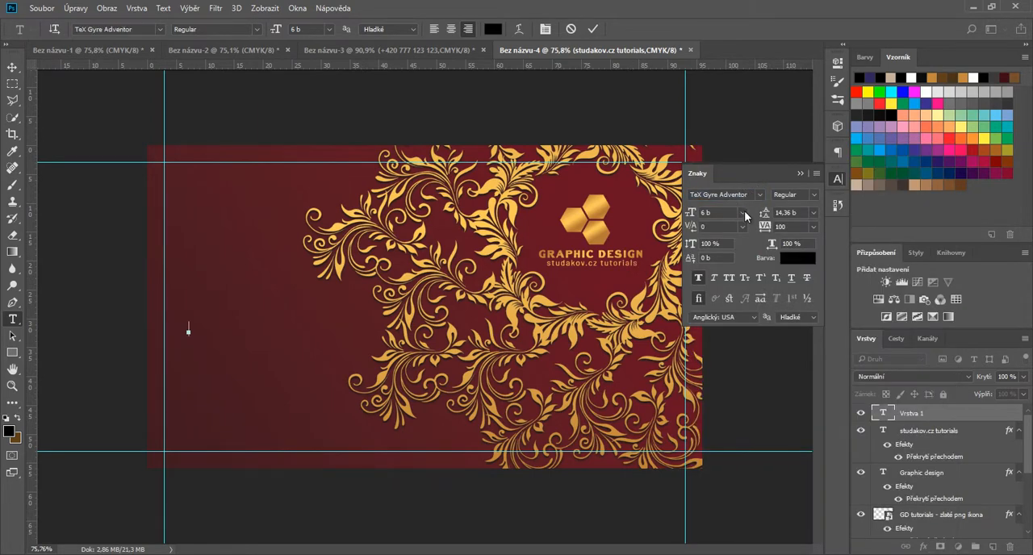
left_click(744, 211)
left_click(726, 291)
type("Tutorials")
left_click_drag(191, 316, 287, 310)
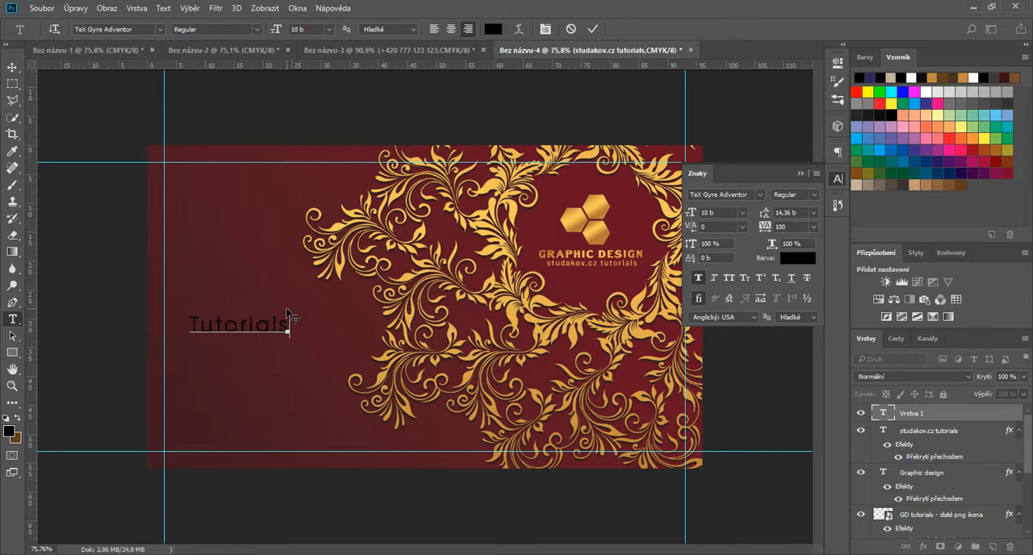
left_click_drag(288, 314, 299, 303)
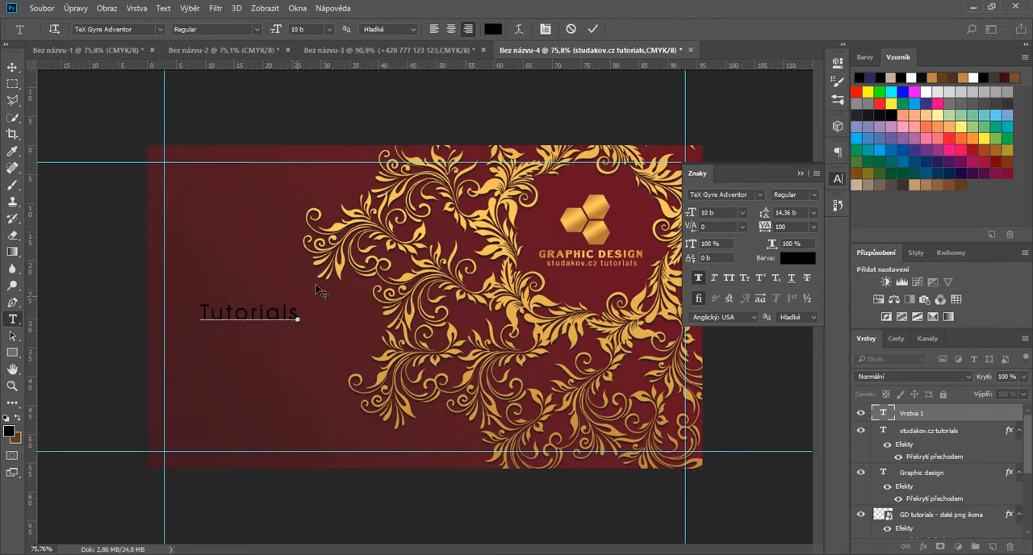
left_click(592, 29)
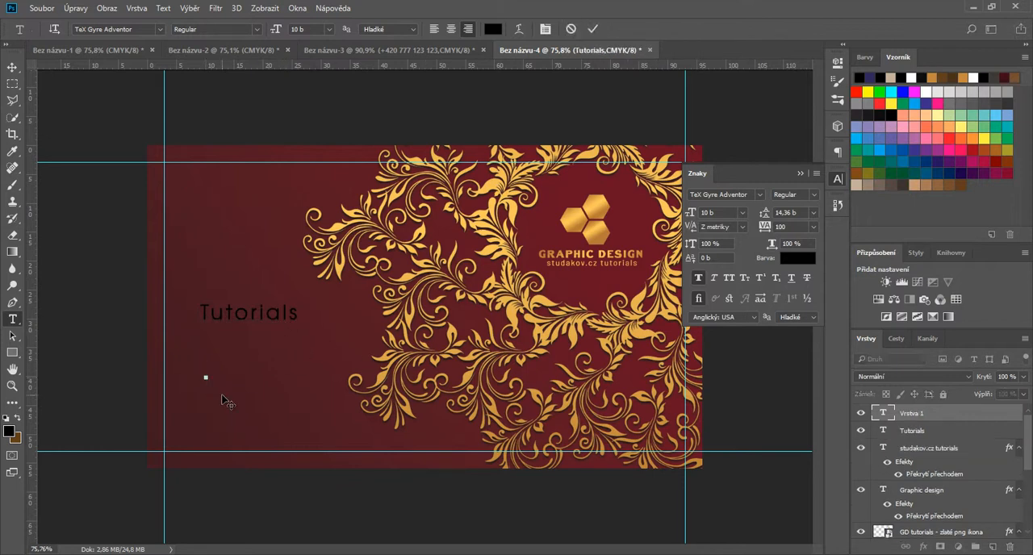
Step: Add the two-line text "Graphic Design", left-aligned, and place it below the word Tutorials
type("Graphic")
key("Return")
type("Design")
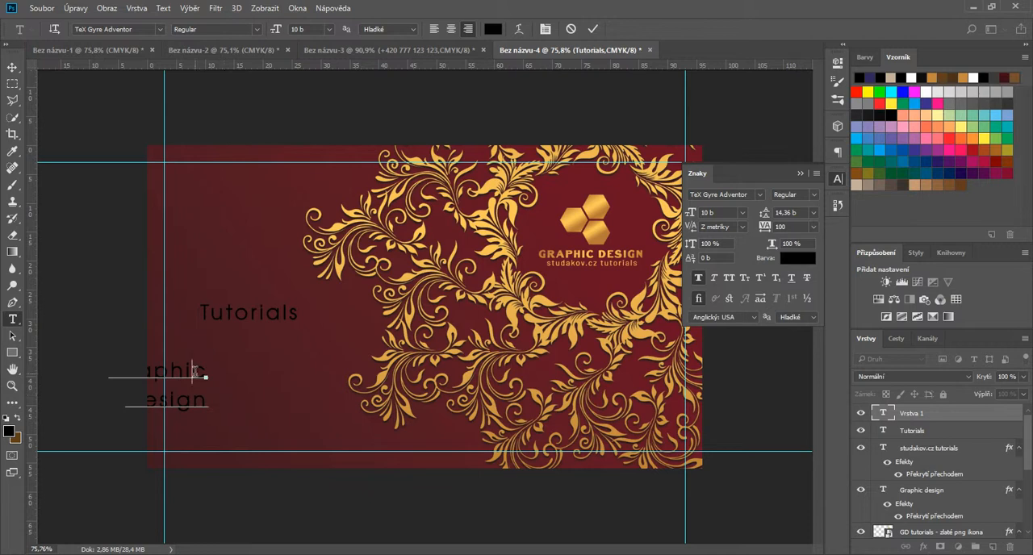
key("ctrl+a")
key("ctrl+shift+l")
left_click_drag(233, 353, 226, 354)
left_click(593, 29)
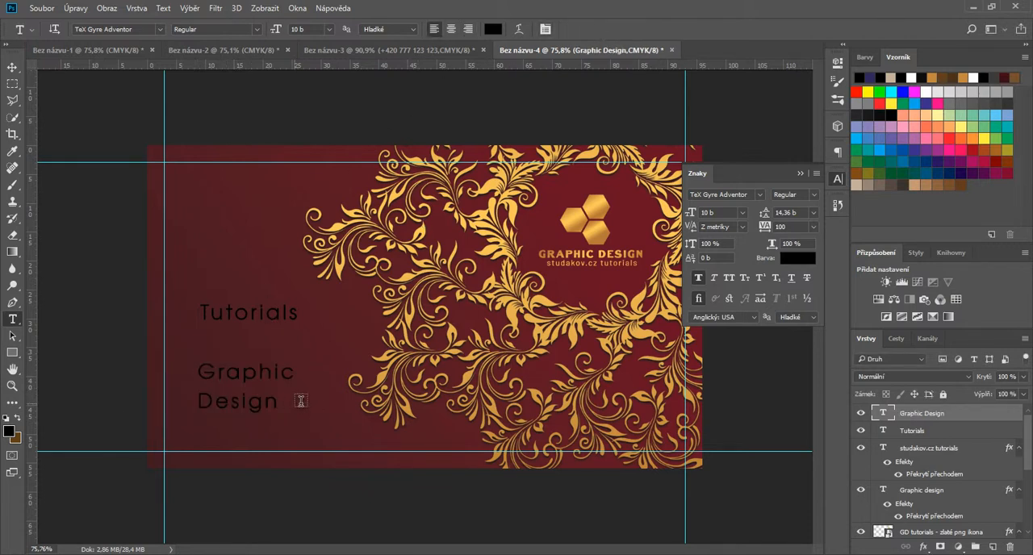
Step: Add an "&" in Colonna MT at 16 pt and position it between the Tutorials and Graphic Design texts
left_click(241, 343)
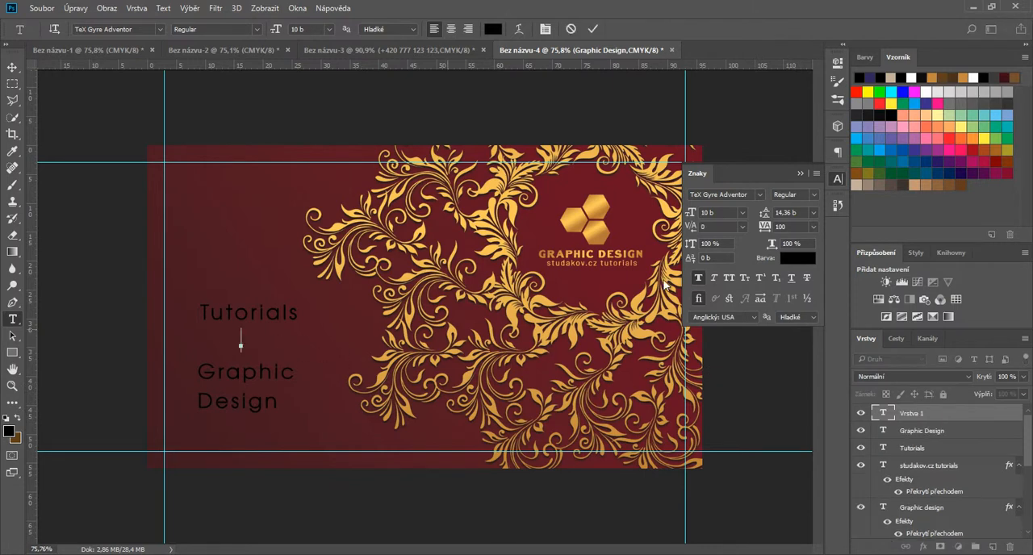
type("&")
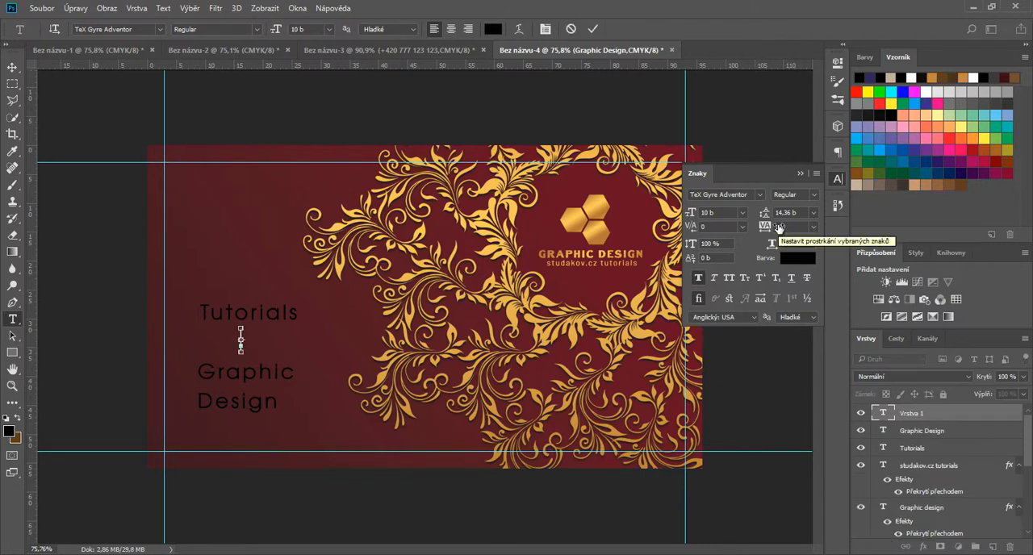
double_click(249, 335)
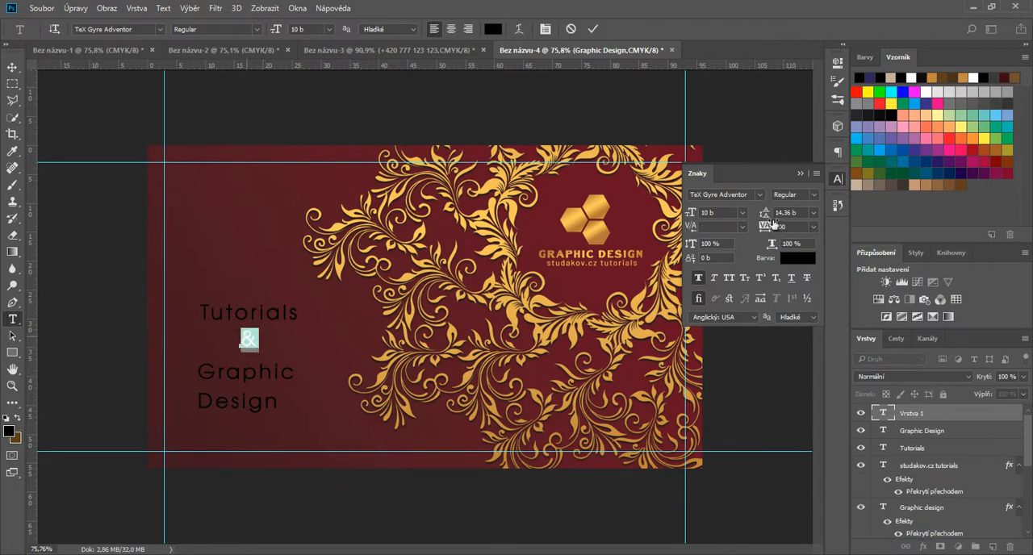
left_click(759, 197)
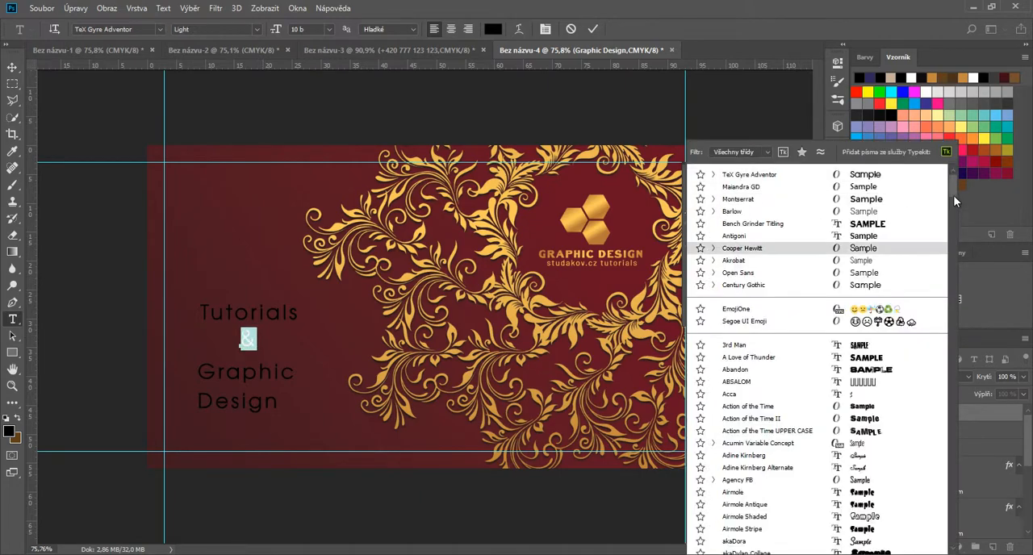
left_click_drag(953, 193, 947, 272)
scroll(887, 274, "down", 1)
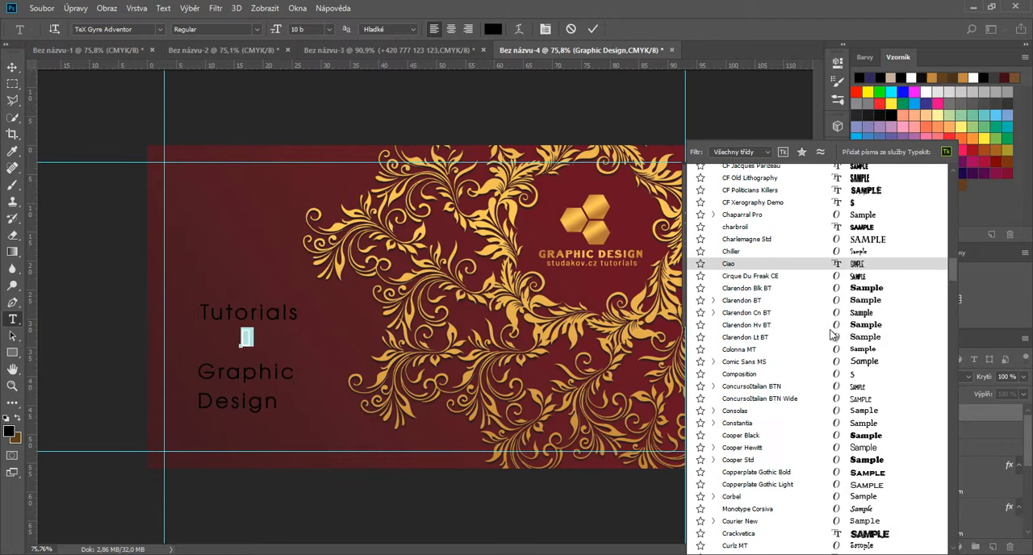
left_click(760, 333)
left_click(743, 212)
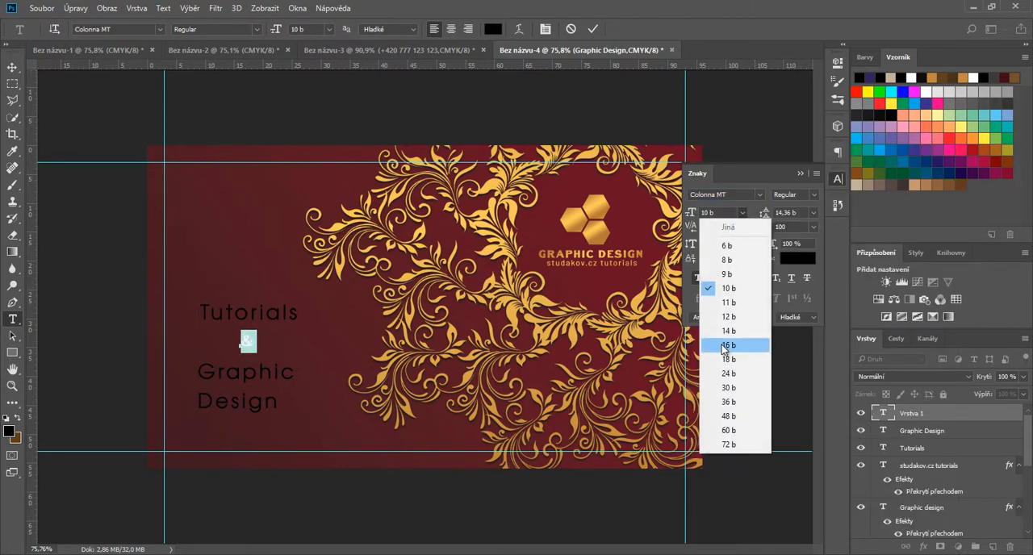
left_click(724, 346)
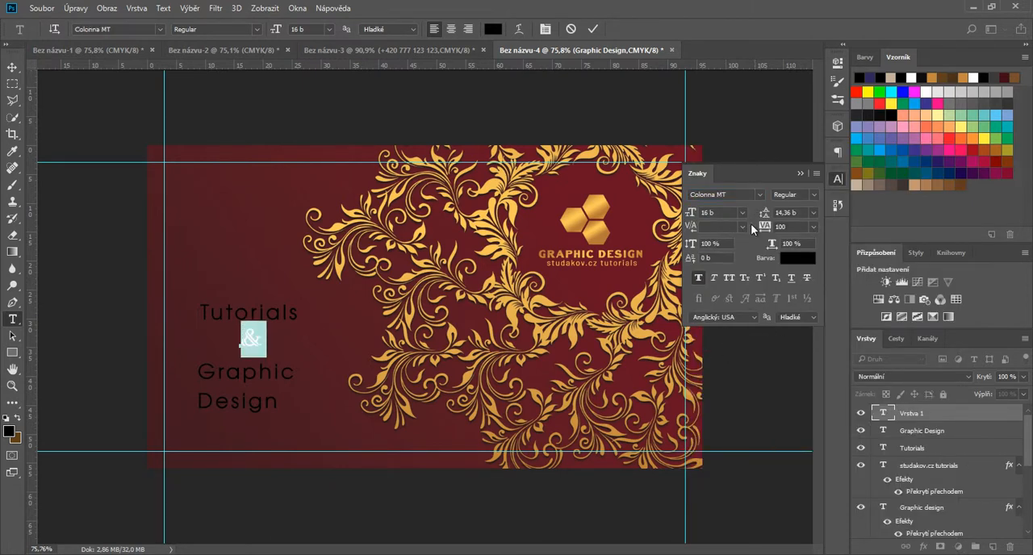
left_click(592, 29)
left_click(12, 67)
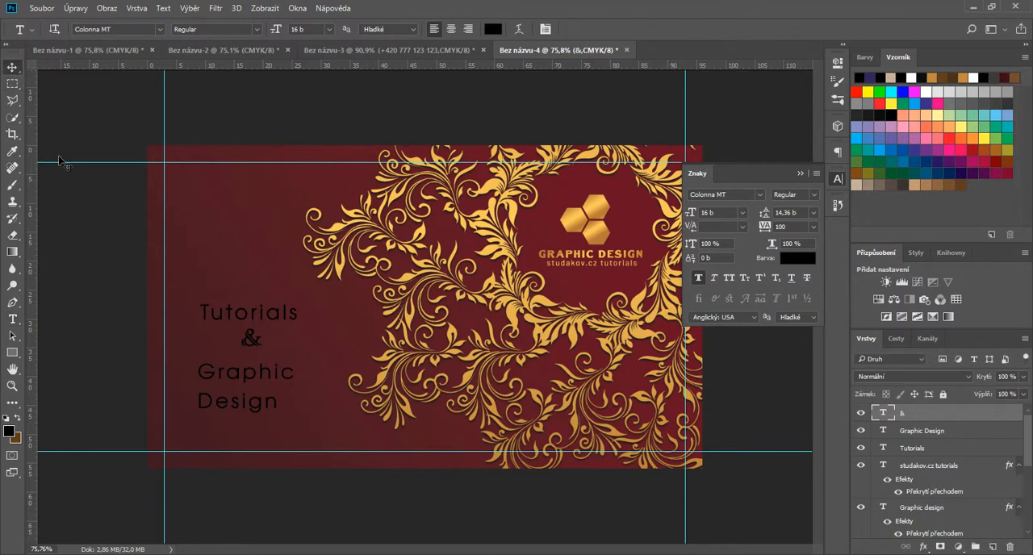
left_click_drag(254, 345, 244, 349)
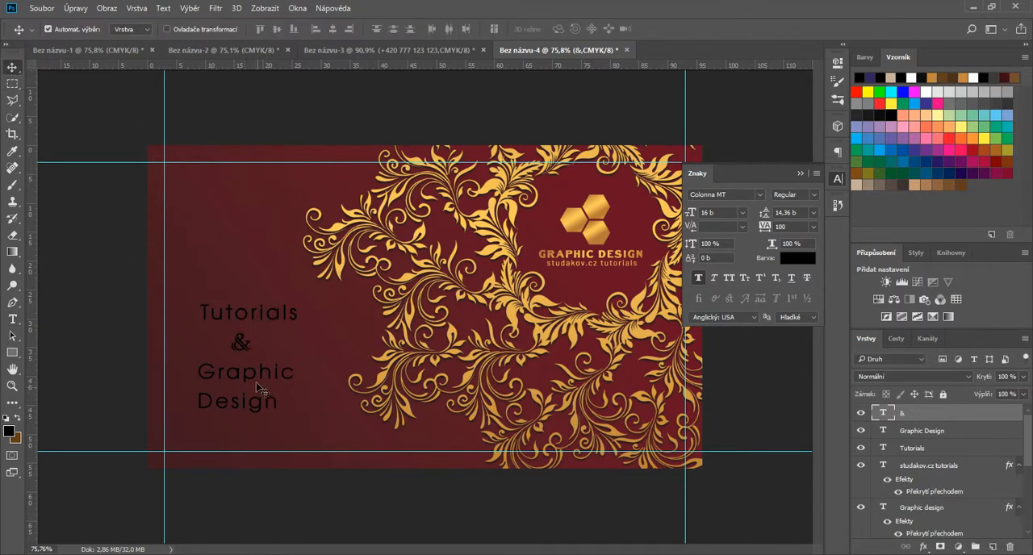
Step: Set the font size and the leading of the two-line Graphic Design text to 12 pt each
left_click(256, 381)
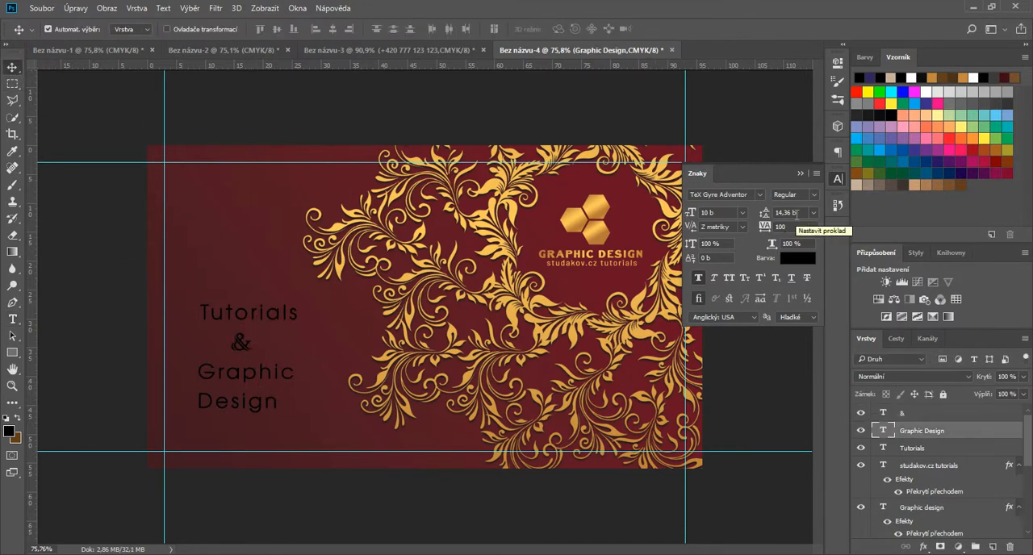
left_click(742, 212)
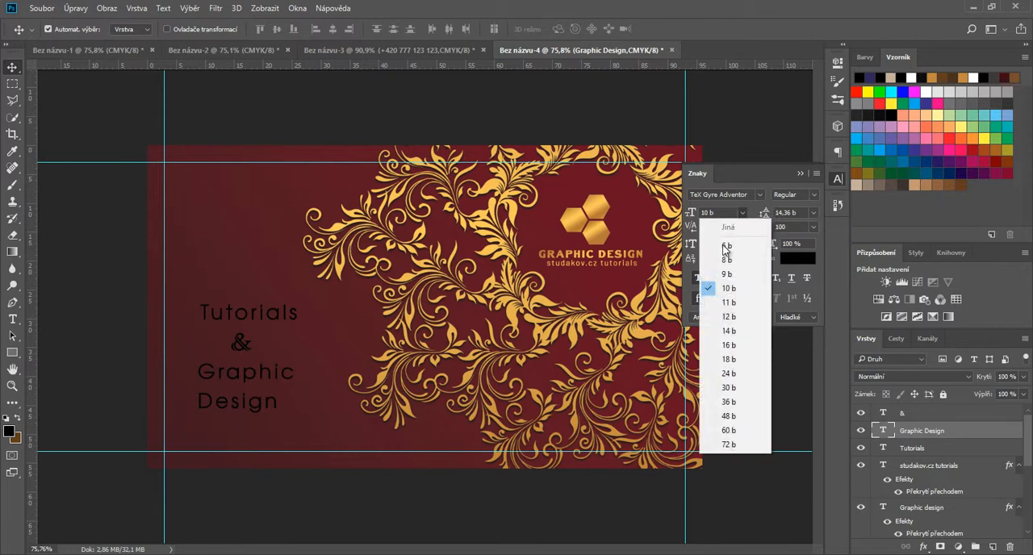
left_click(729, 317)
left_click(812, 212)
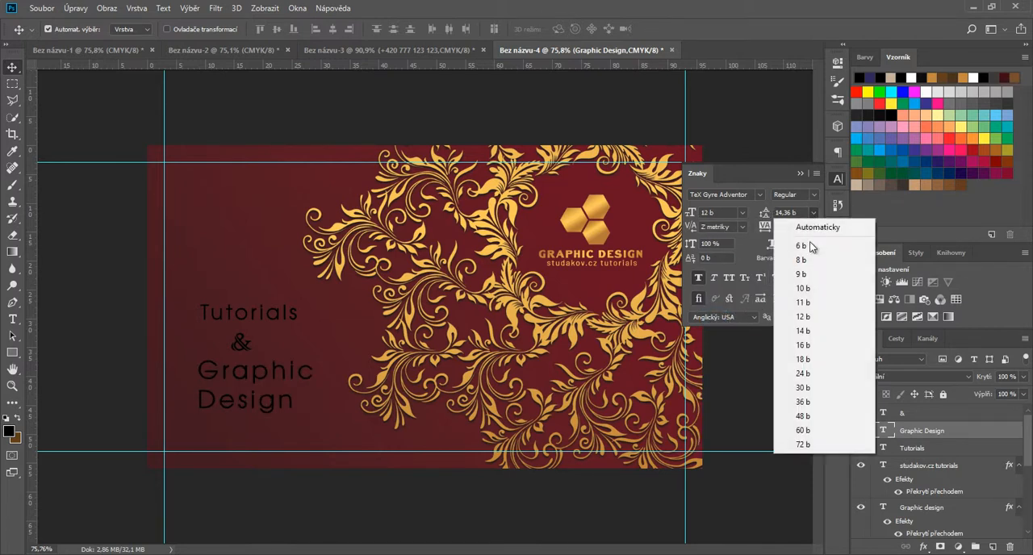
left_click(809, 318)
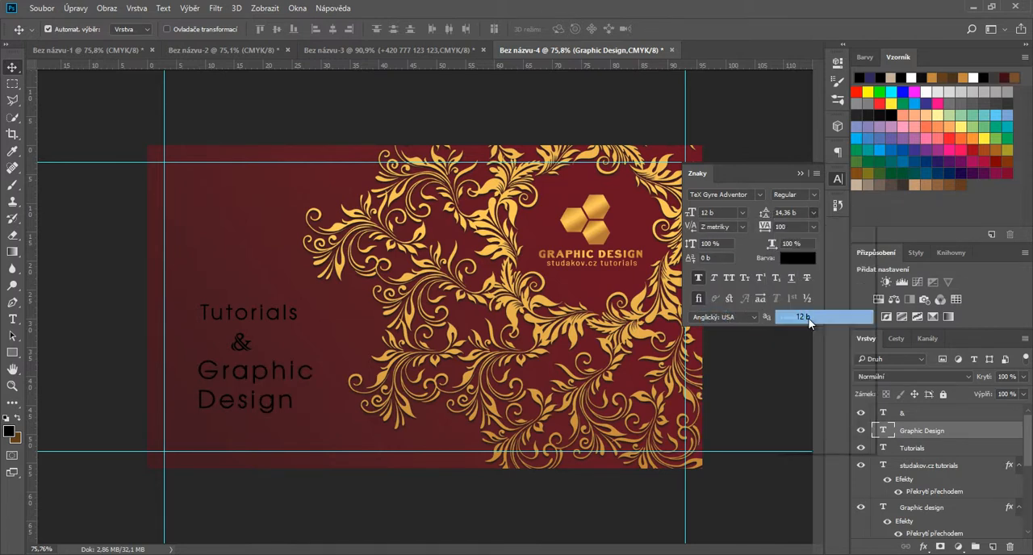
Step: Set the font size and the leading of the Tutorials text to 12 pt each
left_click(265, 317)
left_click(742, 212)
left_click(737, 319)
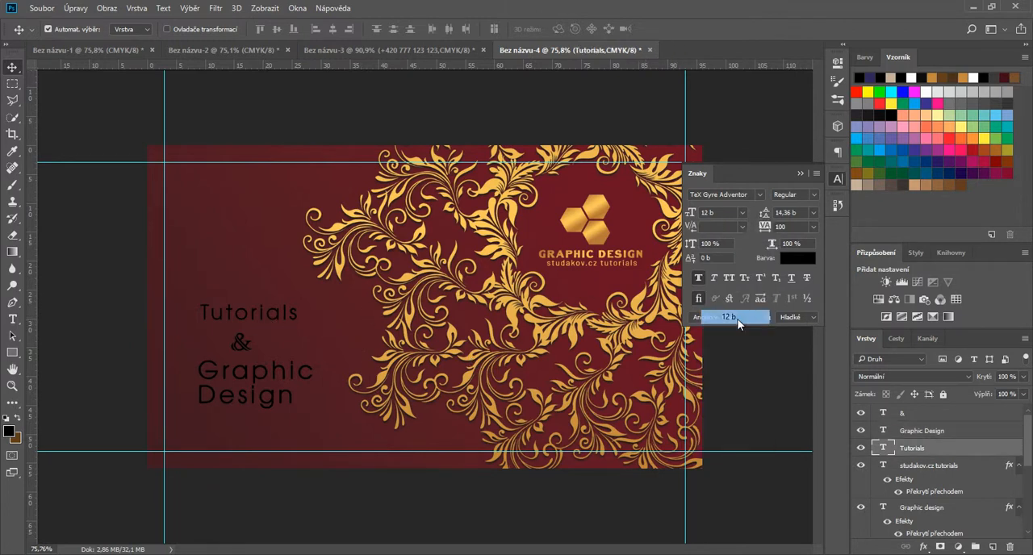
left_click(813, 212)
left_click(808, 317)
Step: Line up Tutorials and Graphic Design along their starting edge and centre the "&" between them
left_click_drag(266, 321, 281, 320)
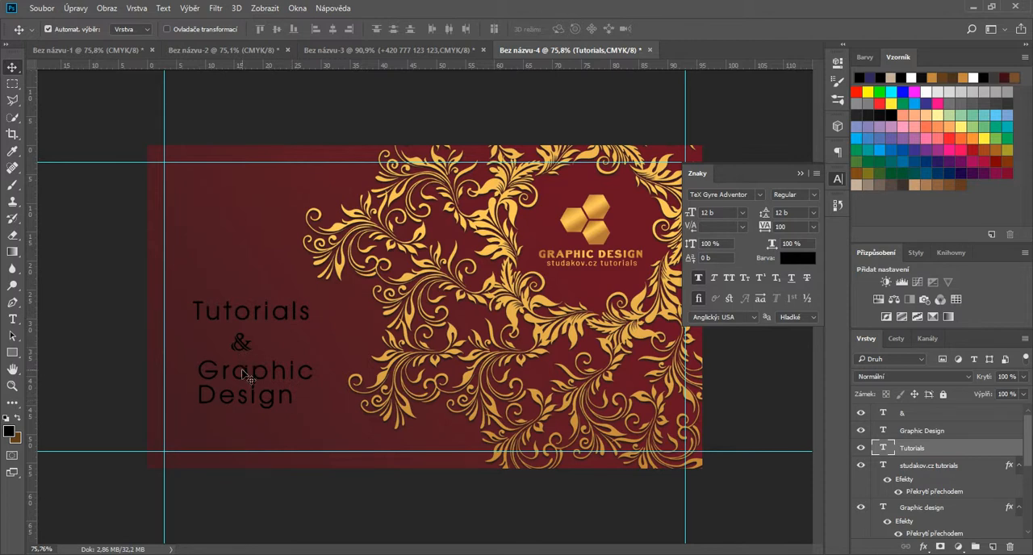
left_click_drag(243, 378, 239, 382)
left_click(242, 344)
left_click_drag(242, 343, 251, 348)
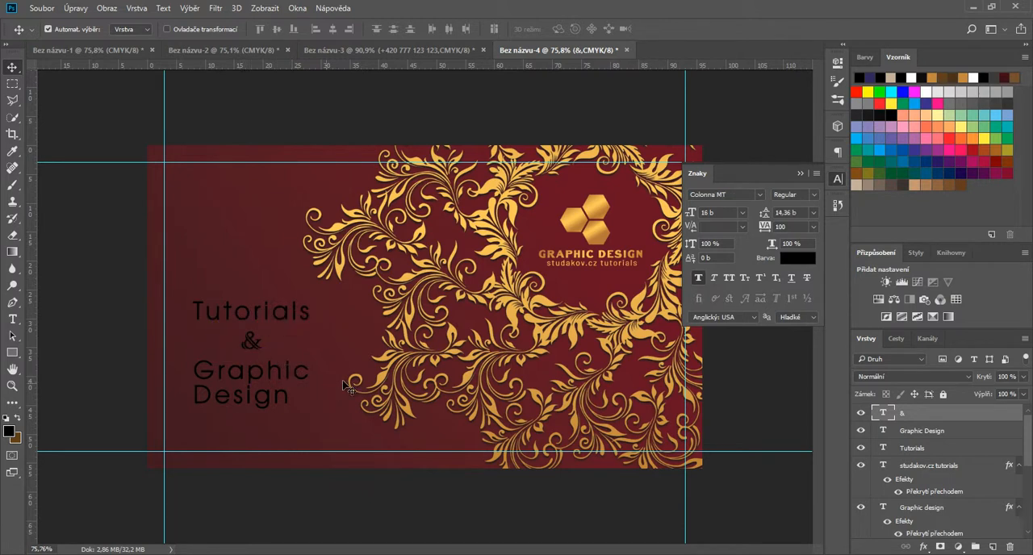
Step: Add a Gradient Overlay to the "&" layer using the preset gradient with several alternating gold bands
right_click(910, 496)
left_click(974, 497)
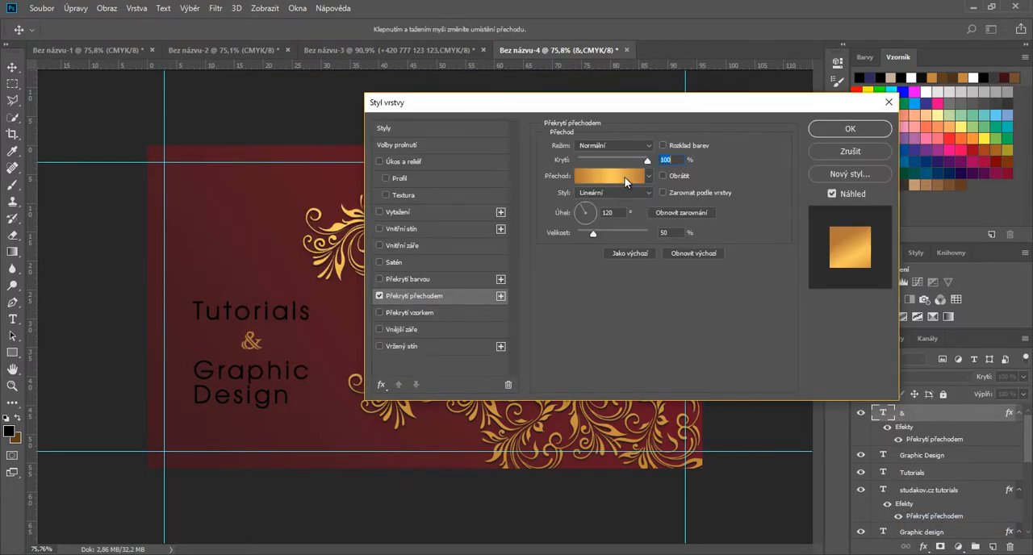
left_click(626, 179)
left_click_drag(869, 123, 875, 252)
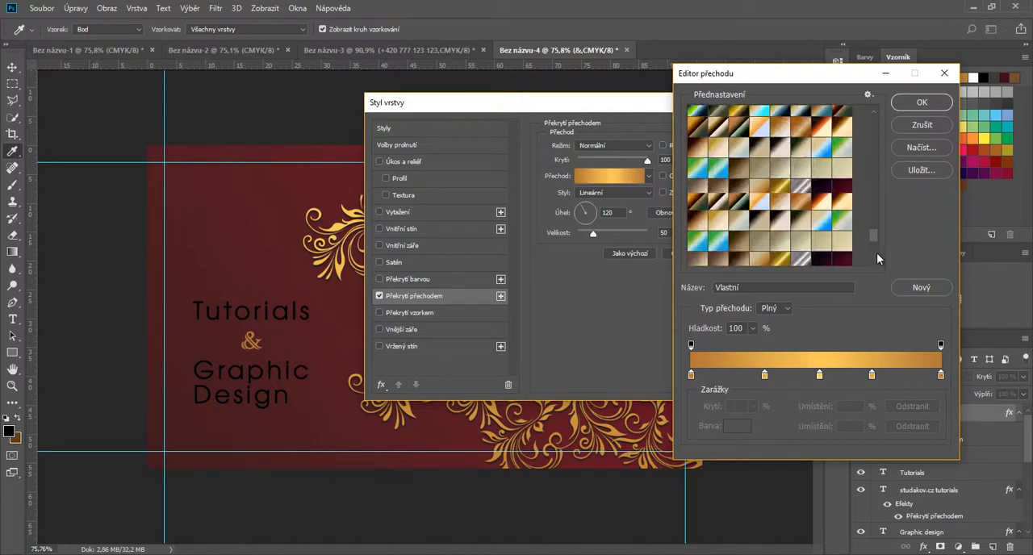
left_click(702, 260)
left_click(920, 103)
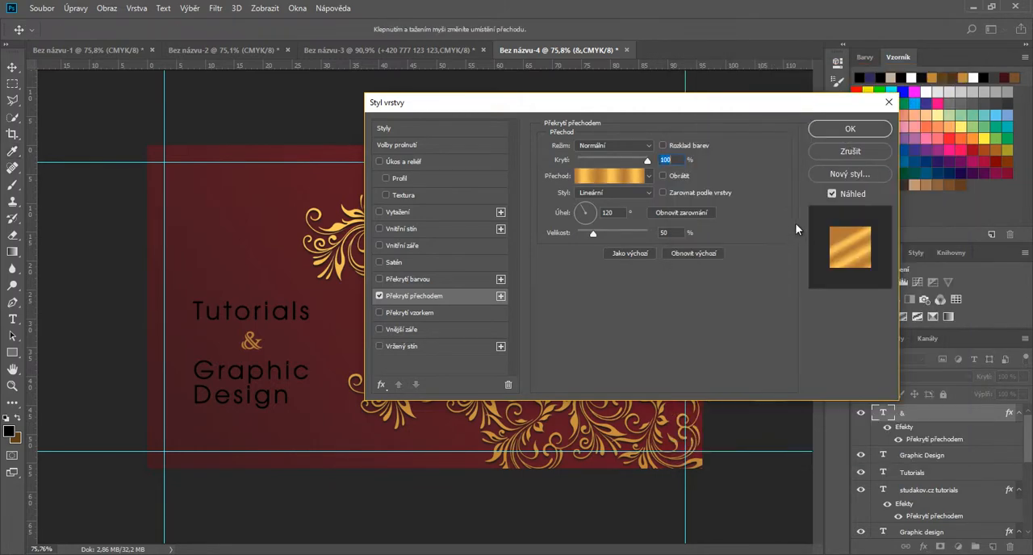
Step: Align the "&" gradient with the layer, set its angle to 103° and scale to 101%, and apply the style
left_click(662, 193)
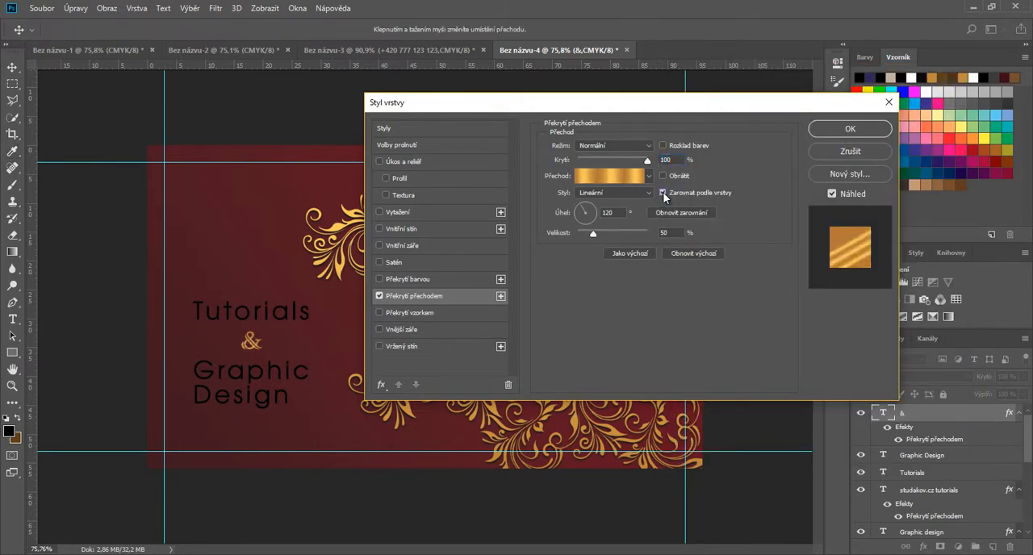
left_click(587, 211)
left_click_drag(586, 210, 621, 236)
left_click(850, 130)
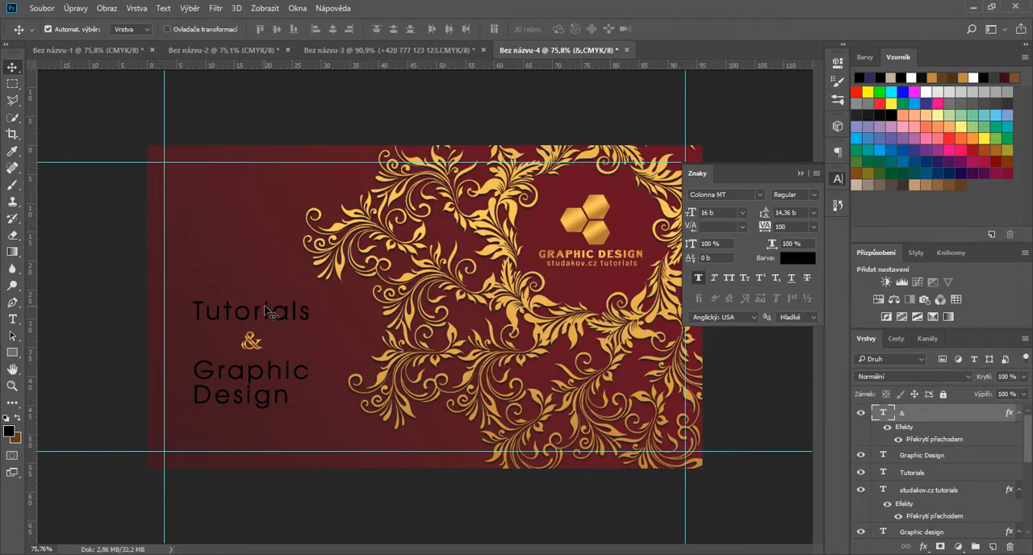
Step: Apply the banded gold Gradient Overlay to the Tutorials text with a 90° angle and 118% scale
left_click(887, 472)
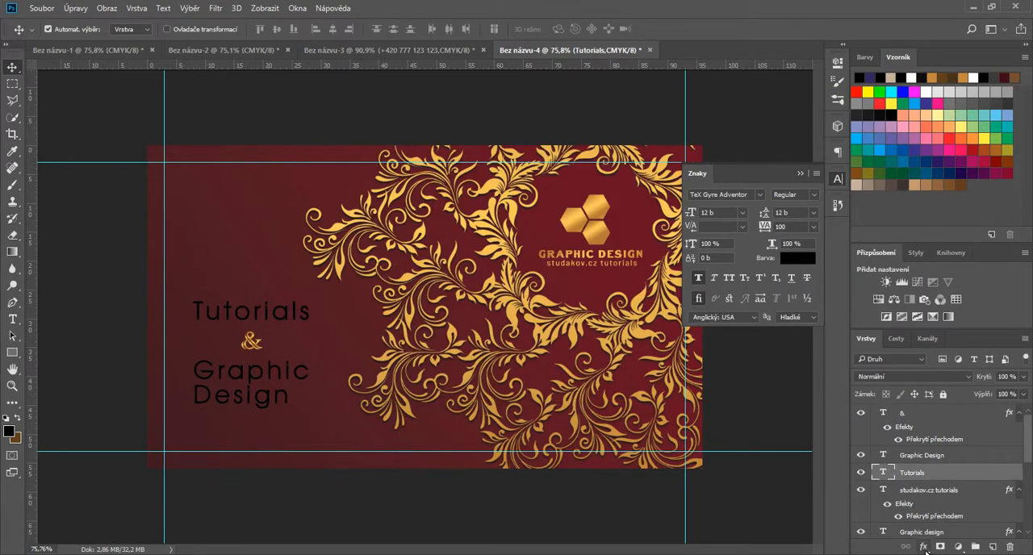
left_click(924, 547)
left_click(971, 505)
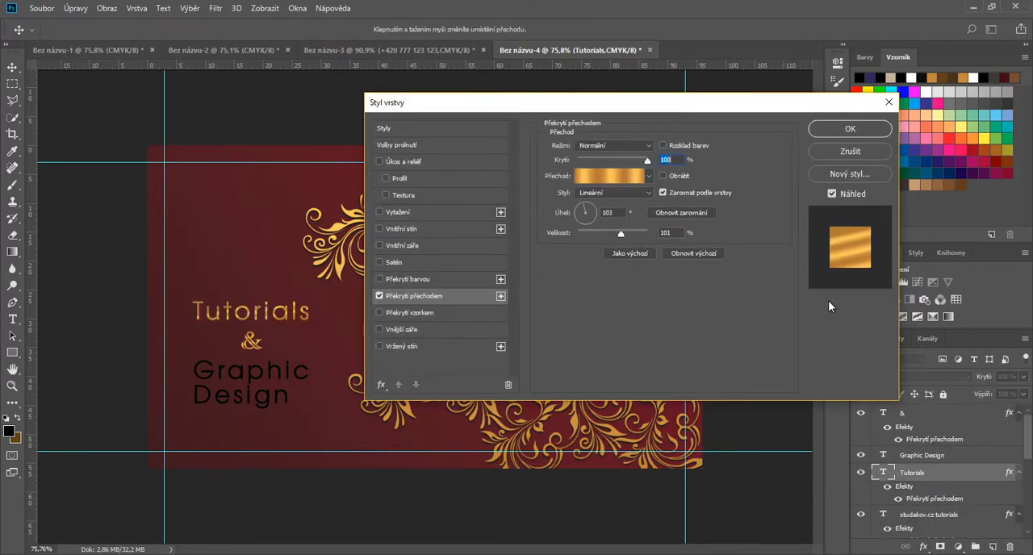
left_click_drag(621, 234, 630, 235)
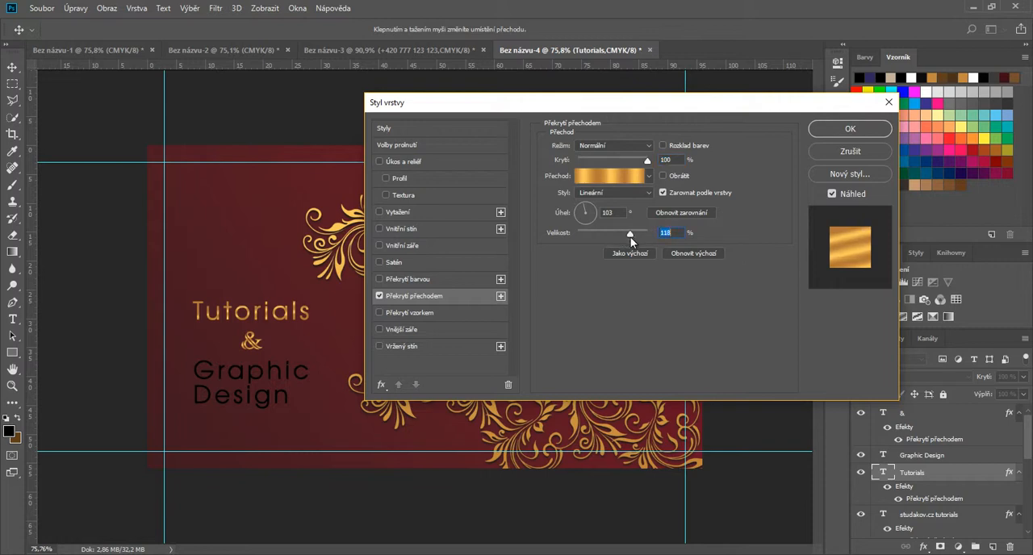
left_click(586, 210)
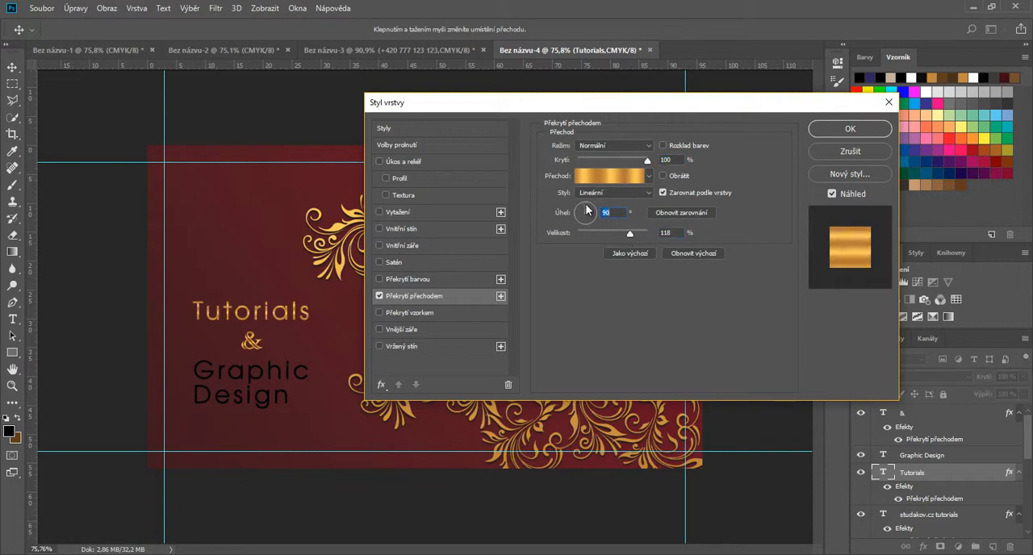
left_click(854, 131)
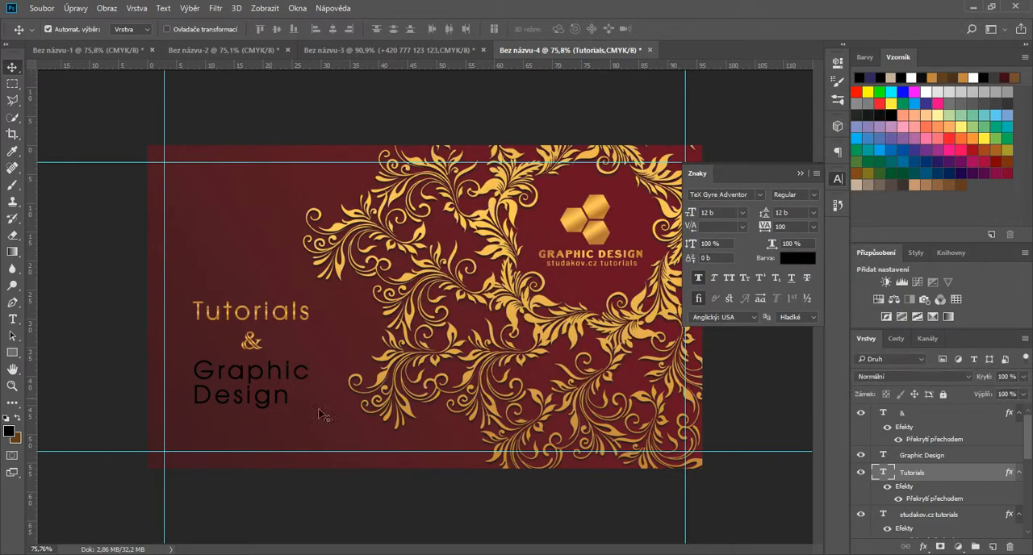
scroll(920, 492, "down", 3)
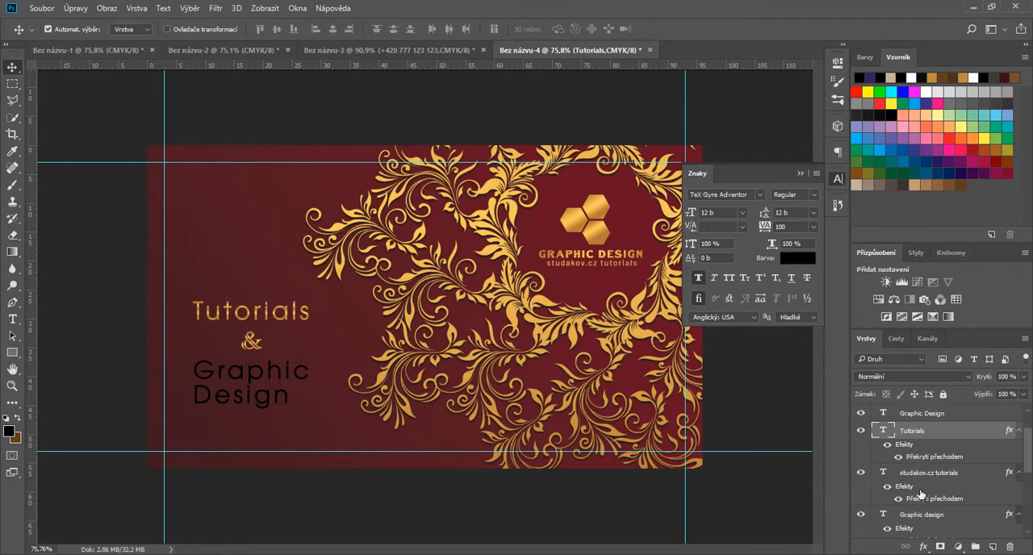
left_click(928, 474)
left_click(923, 546)
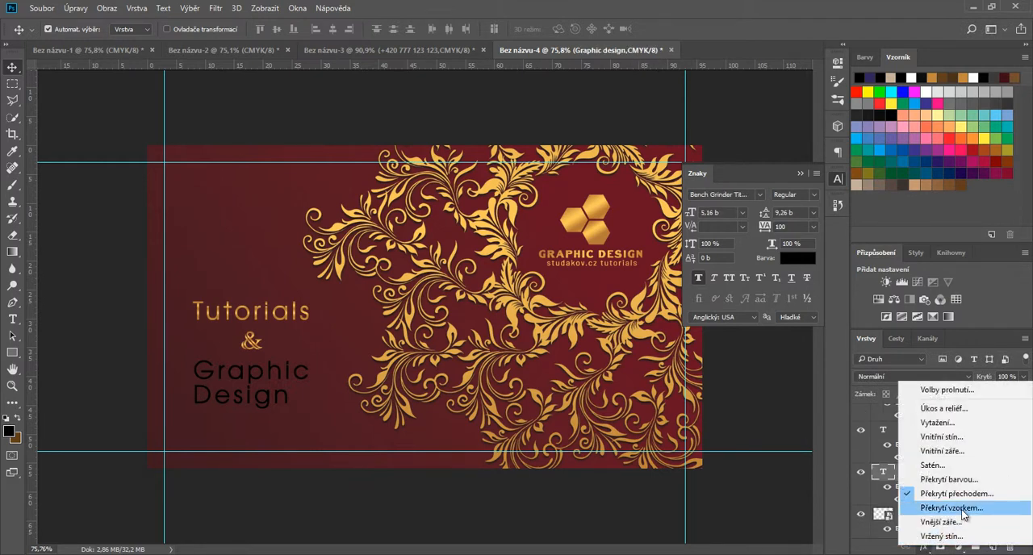
left_click(879, 475)
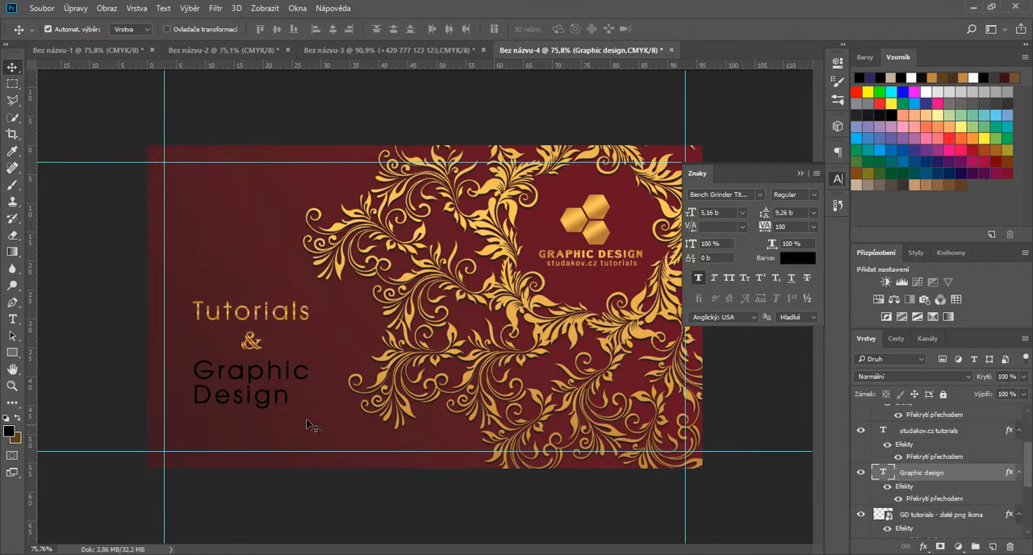
Step: Apply the banded gold Gradient Overlay to the two-line Graphic Design text with its scale set to 111%
left_click(271, 384)
left_click(924, 546)
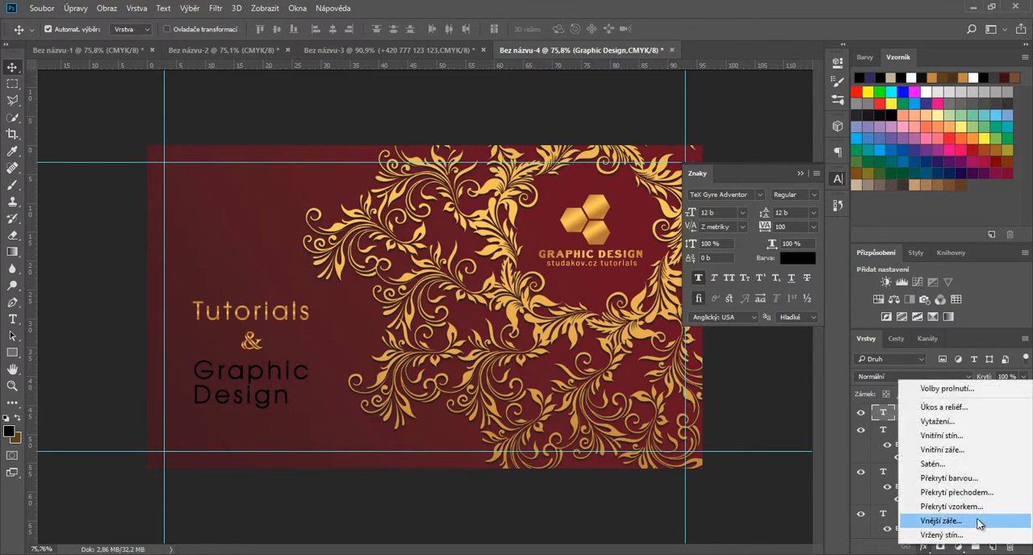
left_click(968, 489)
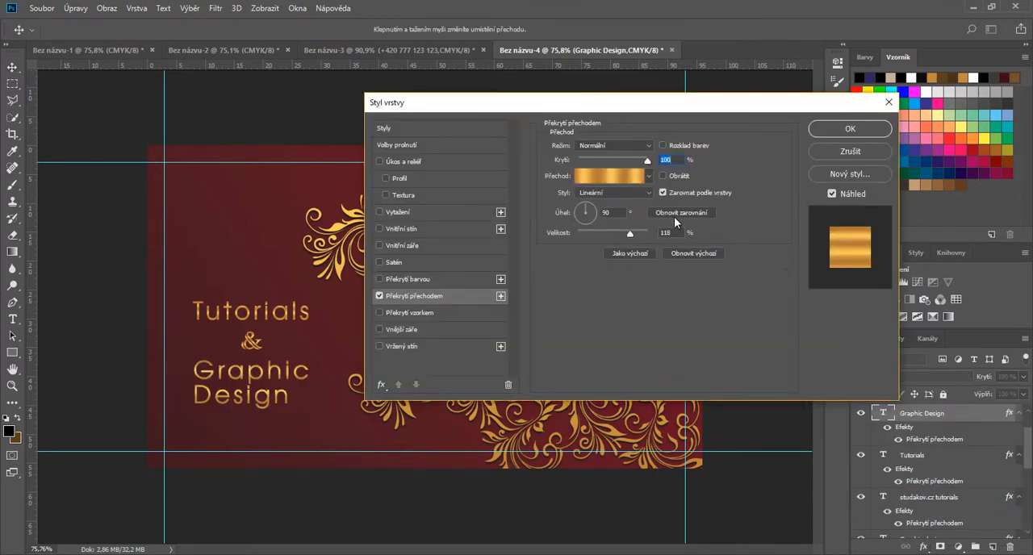
left_click_drag(625, 234, 627, 232)
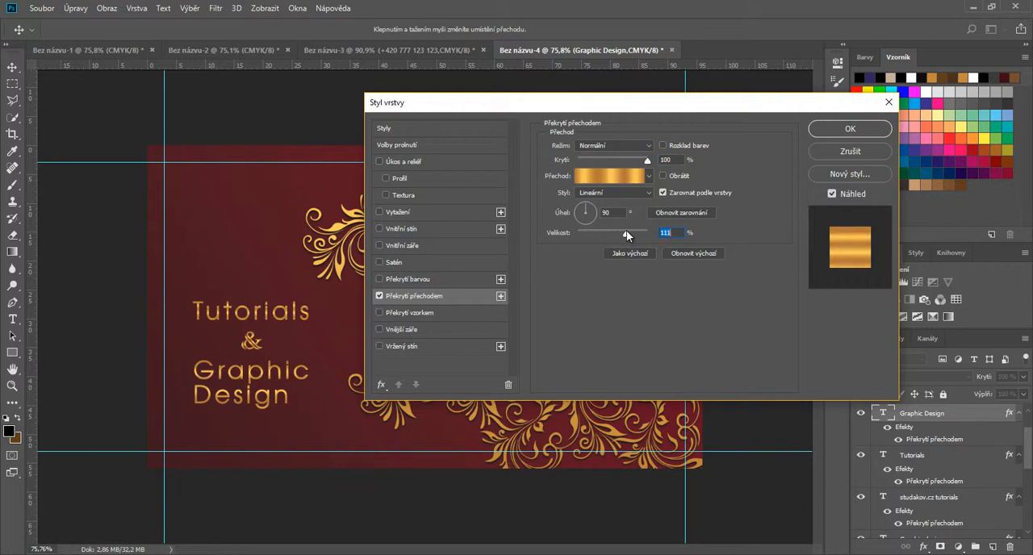
left_click(850, 129)
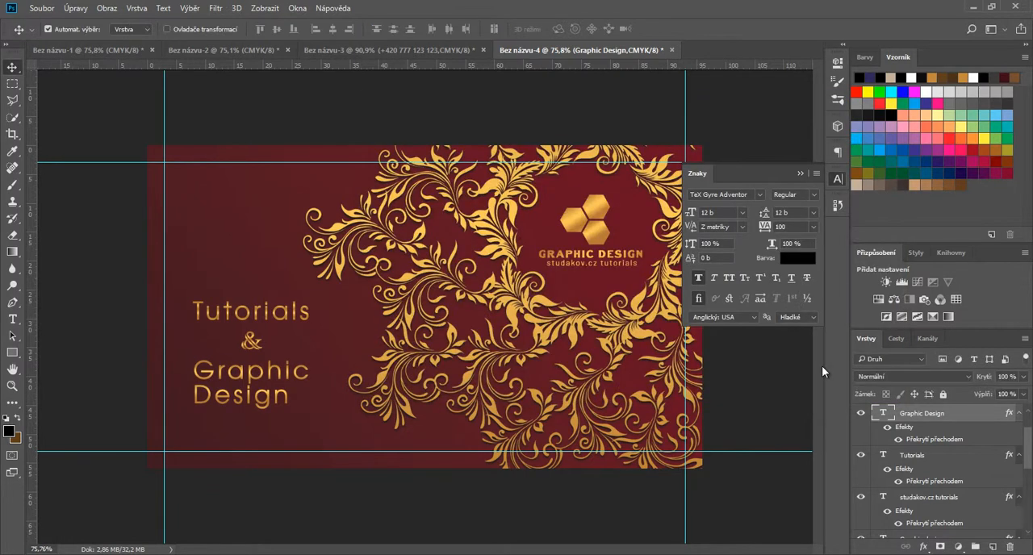
left_click(796, 172)
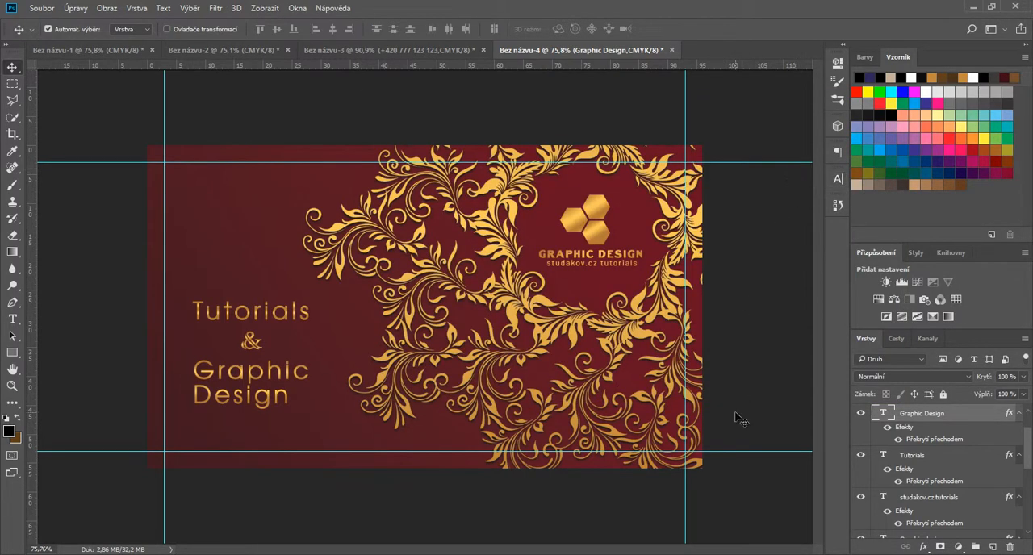
Step: Set the scale of the dark red background gradient fill to 1000%
key("ctrl+minus")
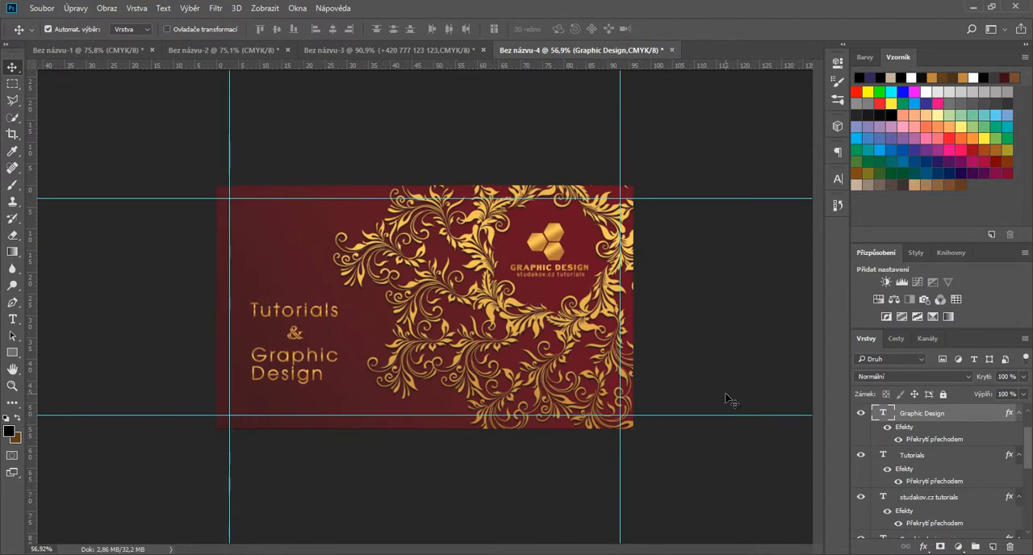
left_click(347, 379)
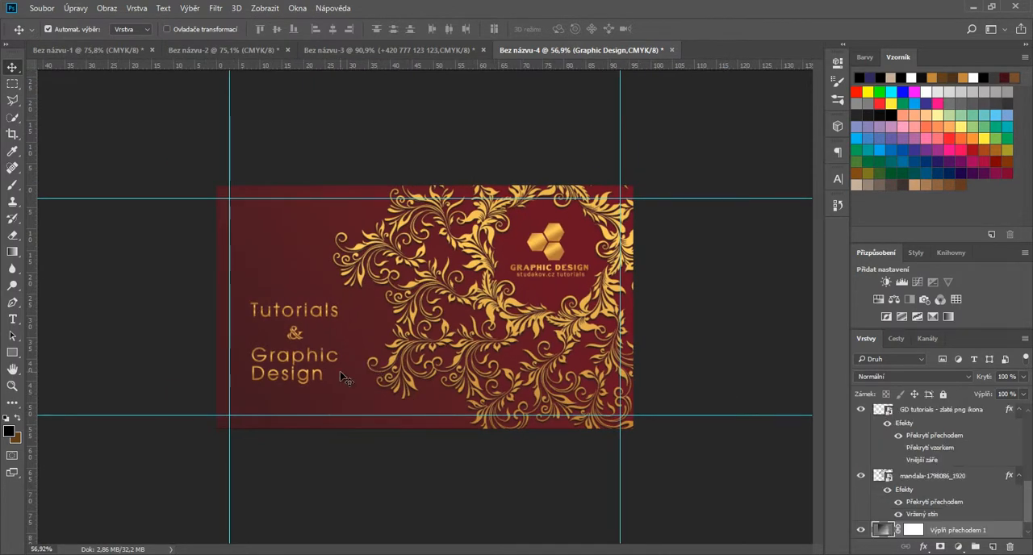
double_click(917, 533)
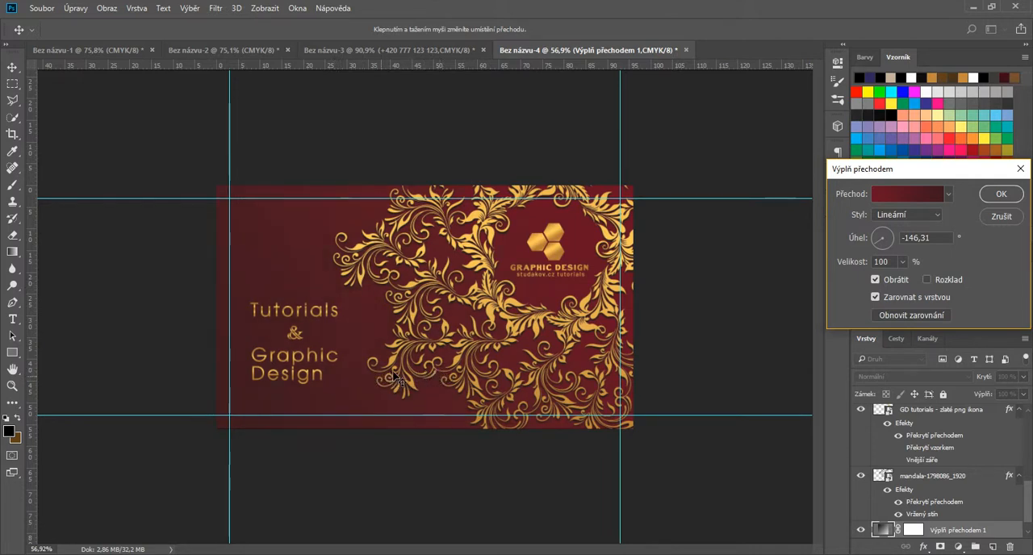
left_click(903, 262)
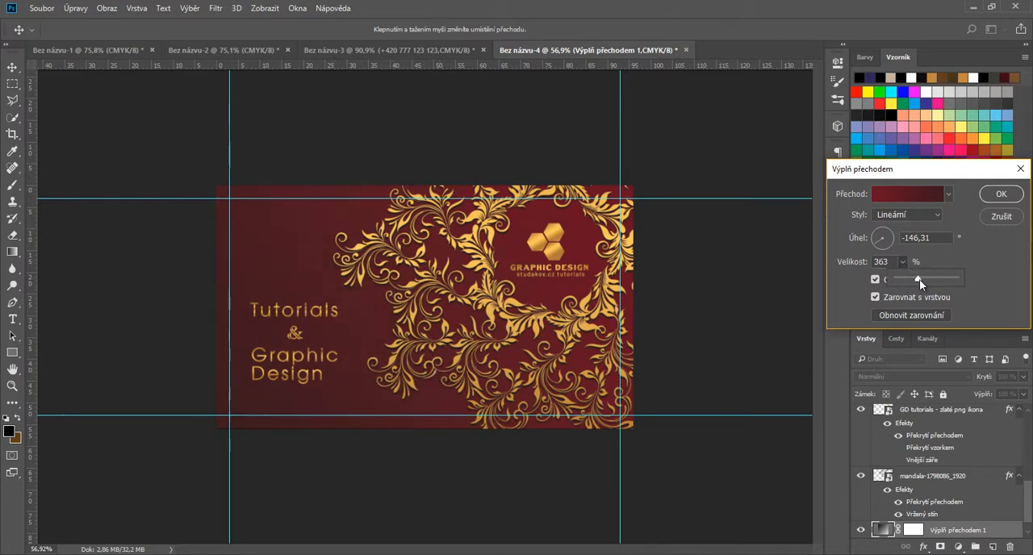
left_click_drag(935, 281, 966, 278)
left_click(1000, 194)
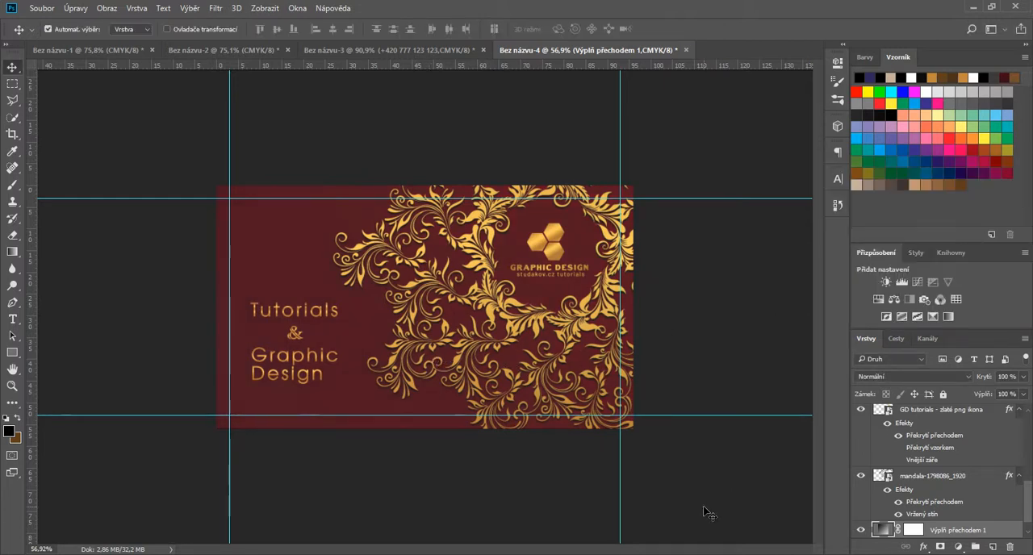